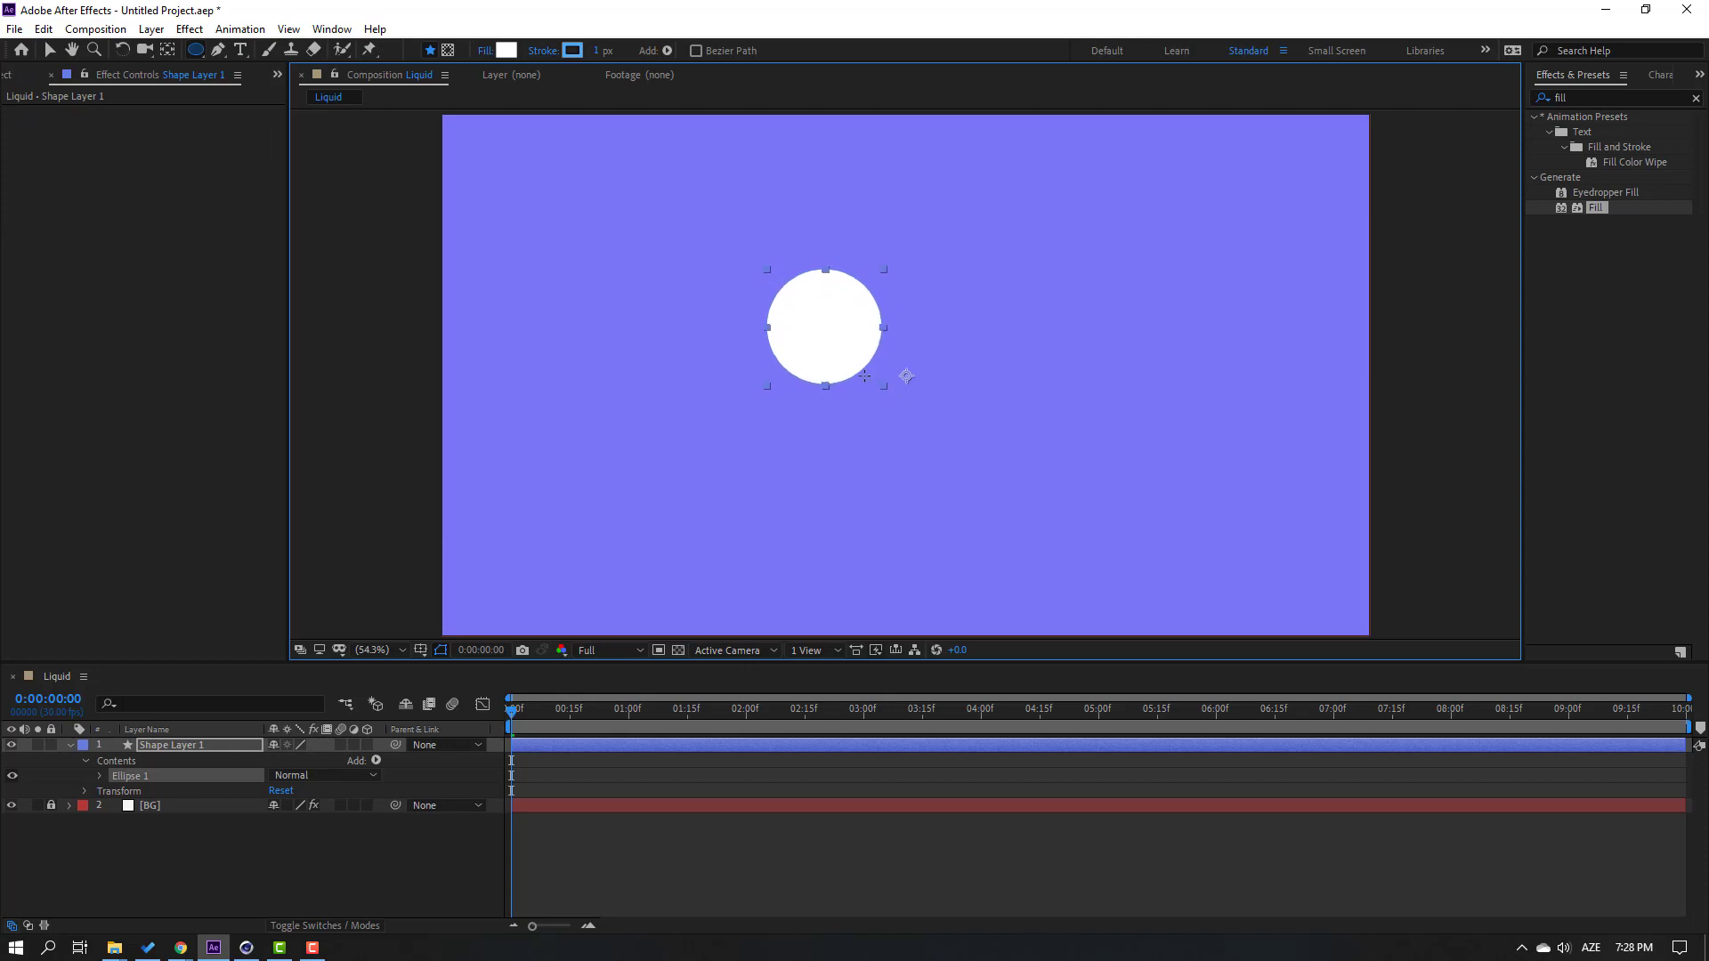
- Rename Shape Layer 1 to circle_01
left_click(51, 52)
left_click(70, 745)
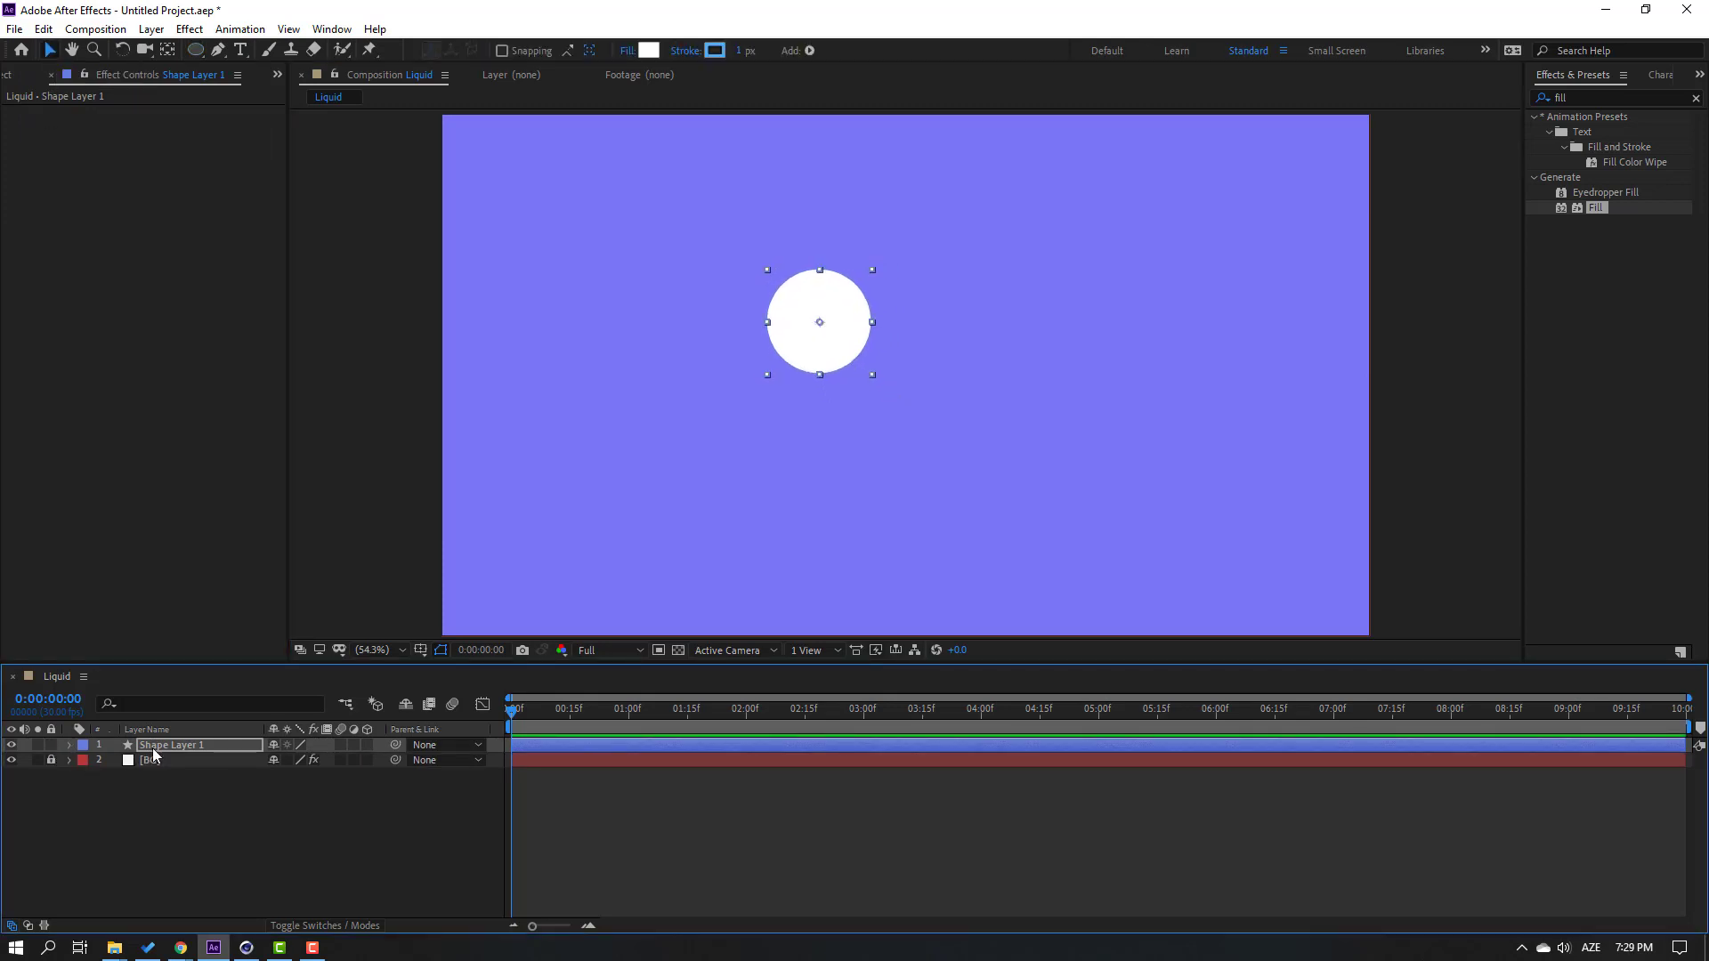
key("Return")
type("circle_01")
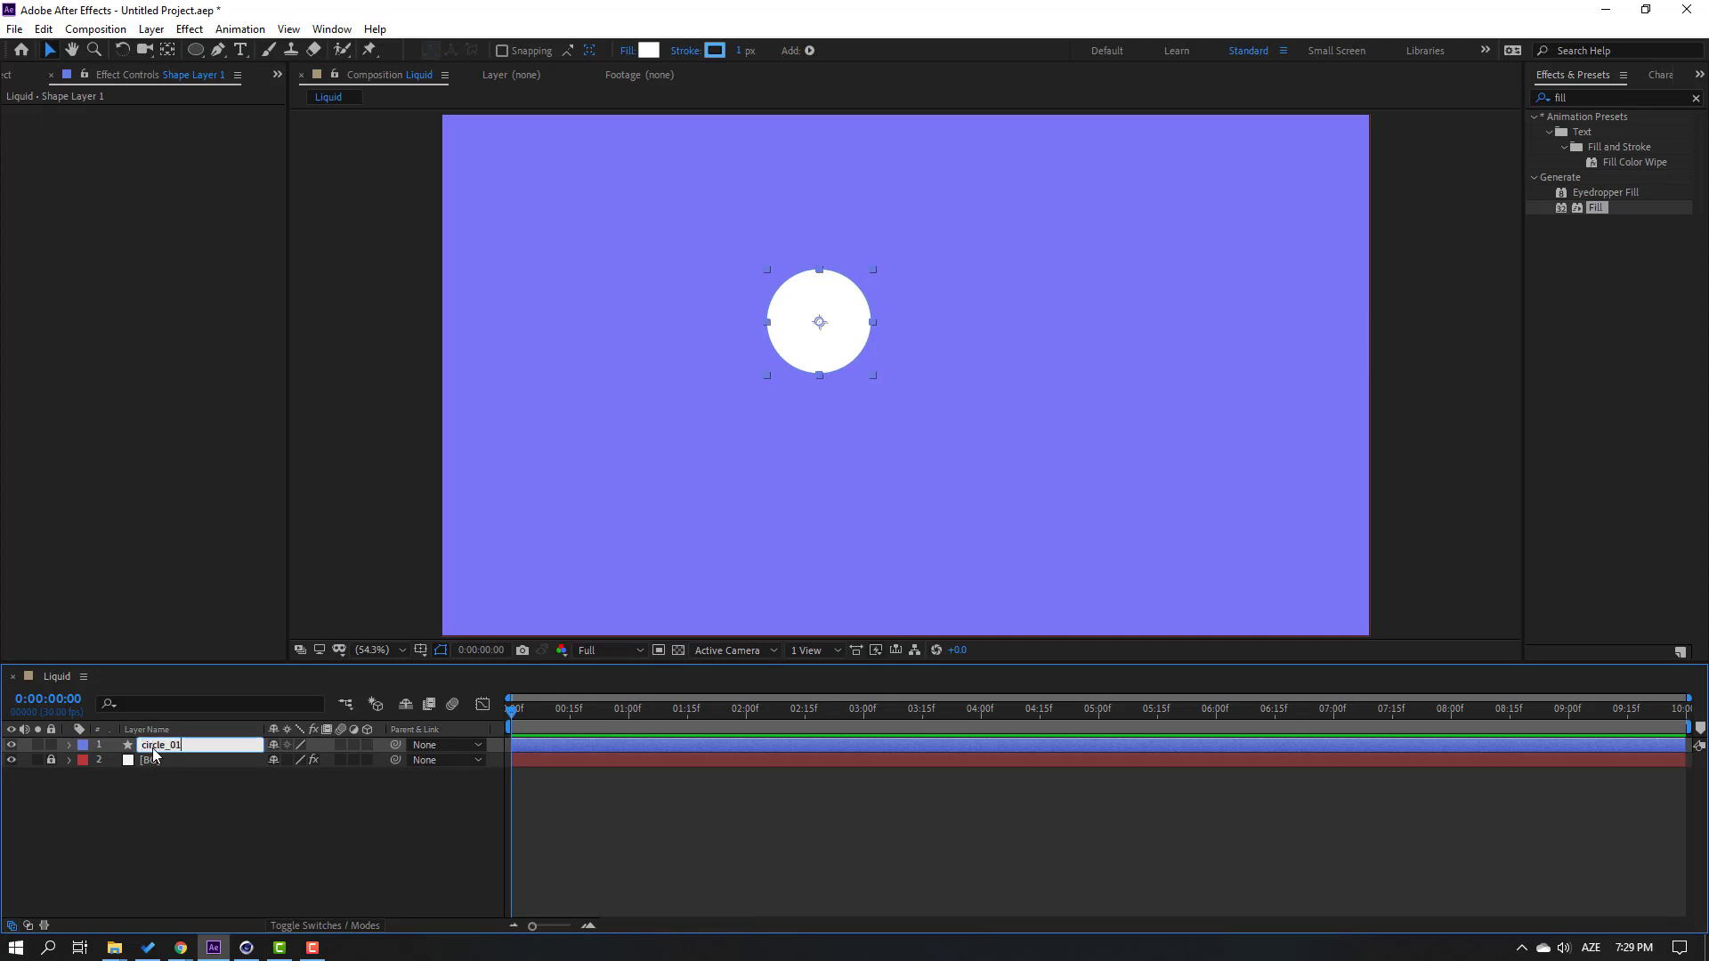
key("Return")
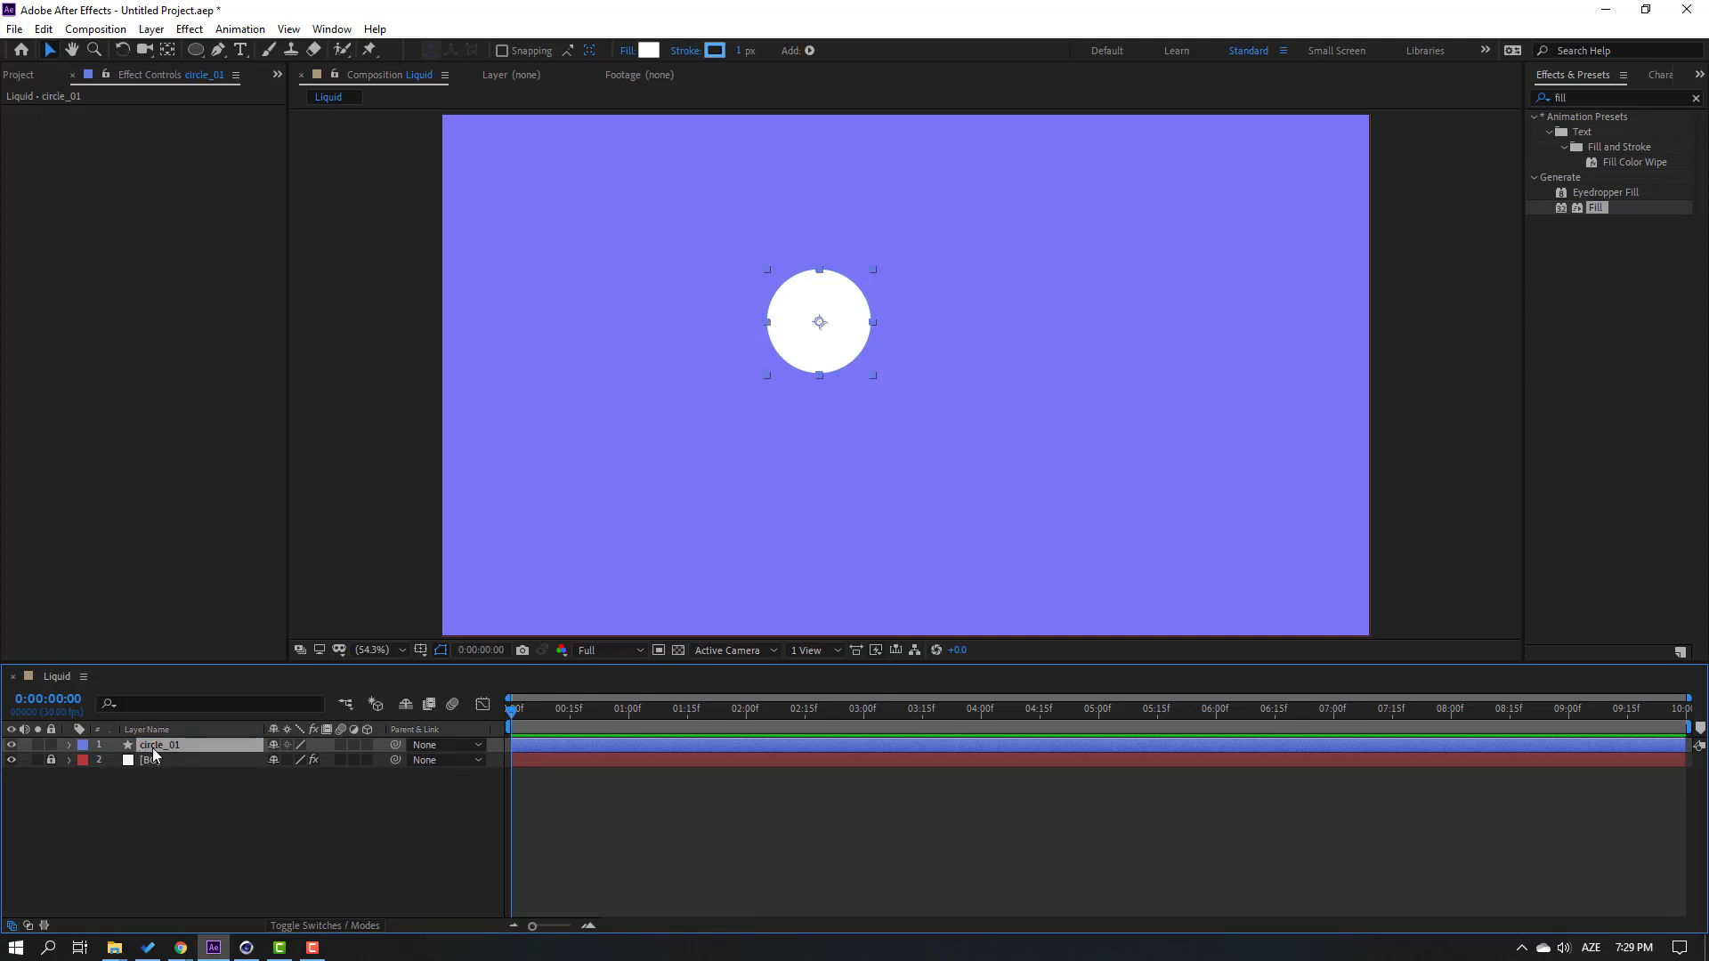
- Center circle_01 horizontally and vertically in the composition using the Align panel
left_click(332, 28)
left_click(350, 147)
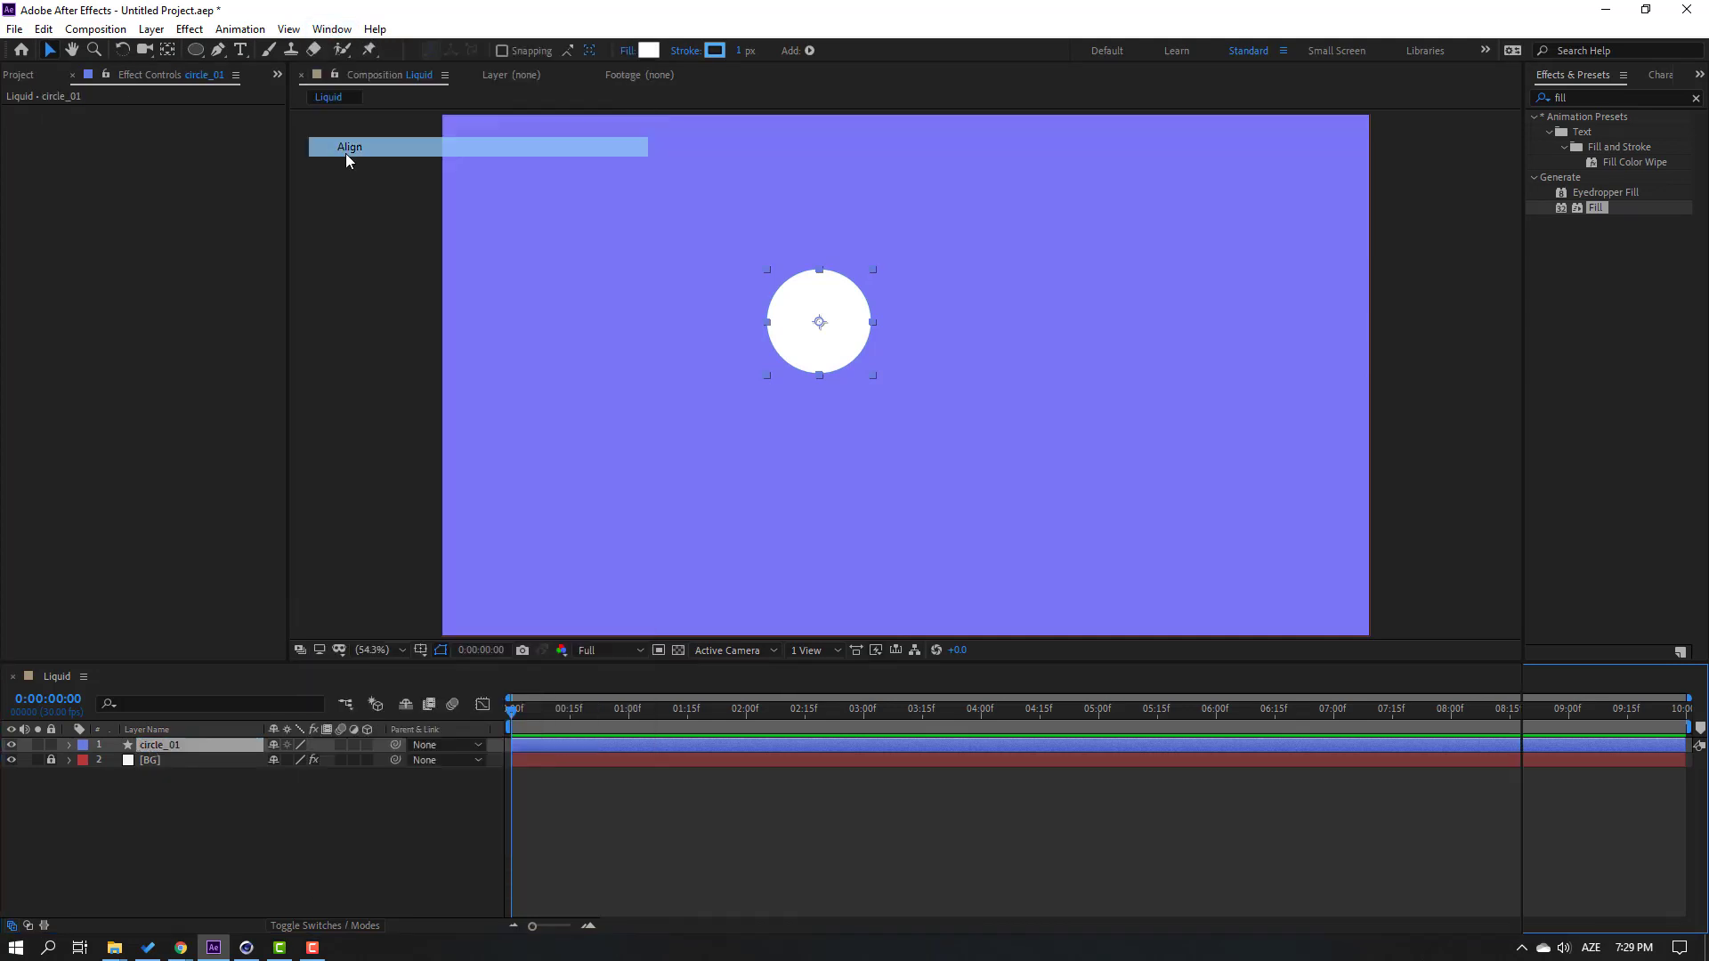
left_click(1571, 723)
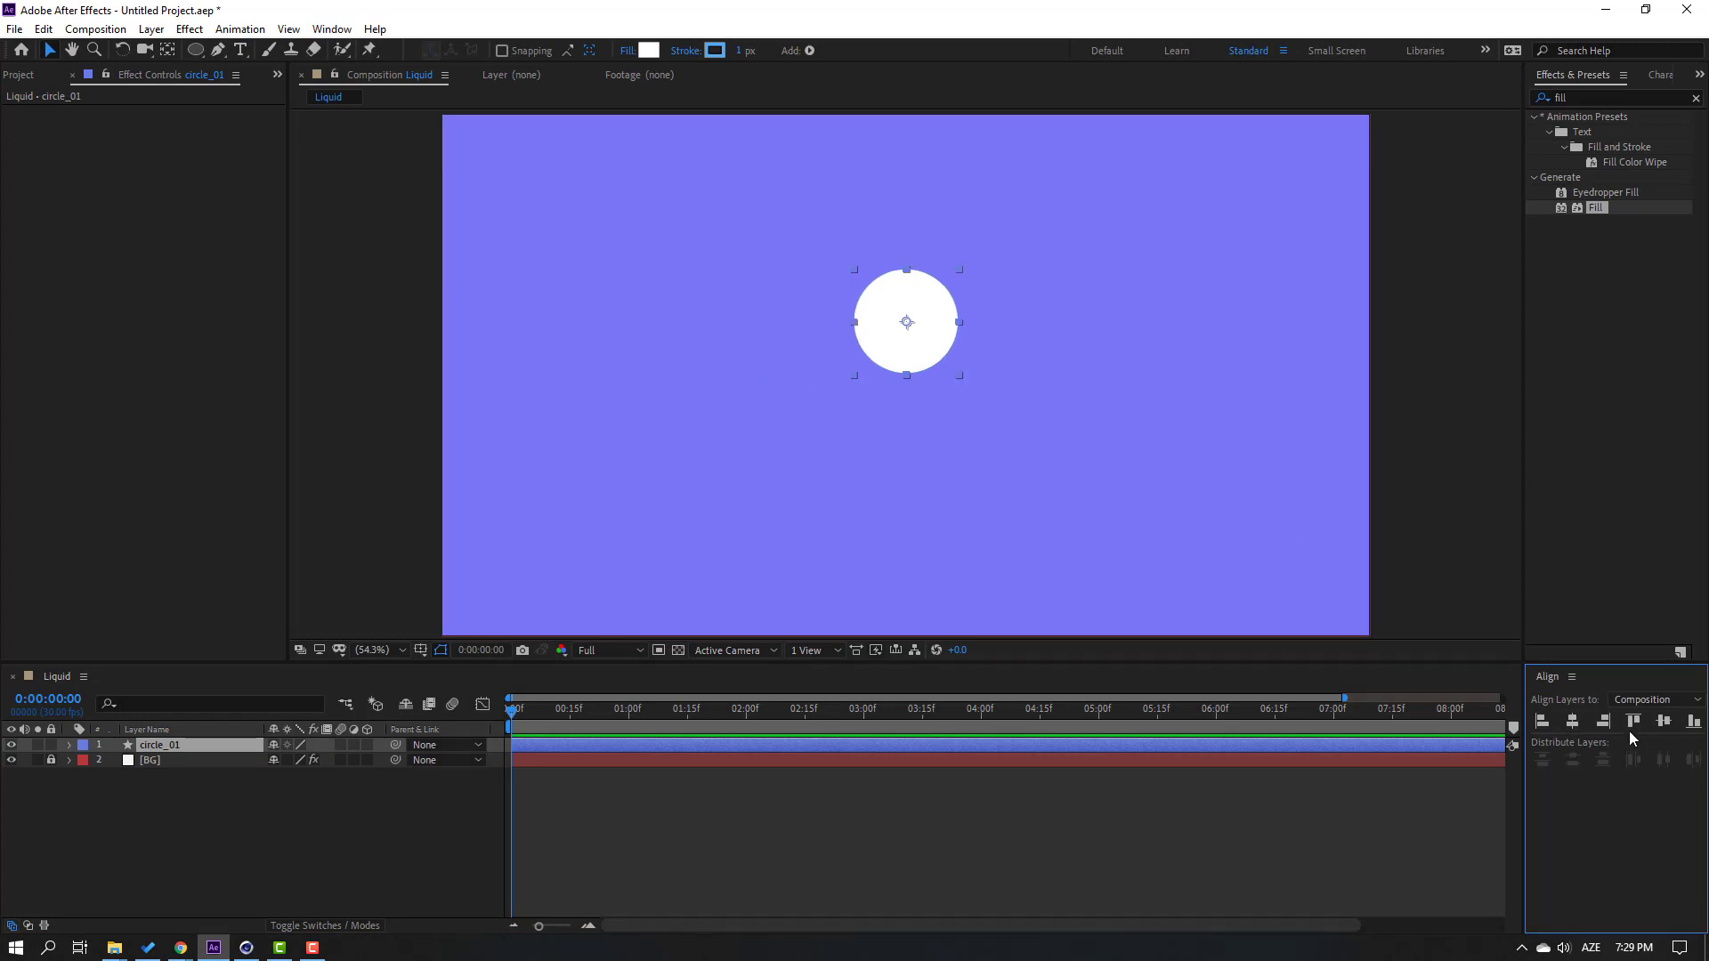
left_click(1663, 723)
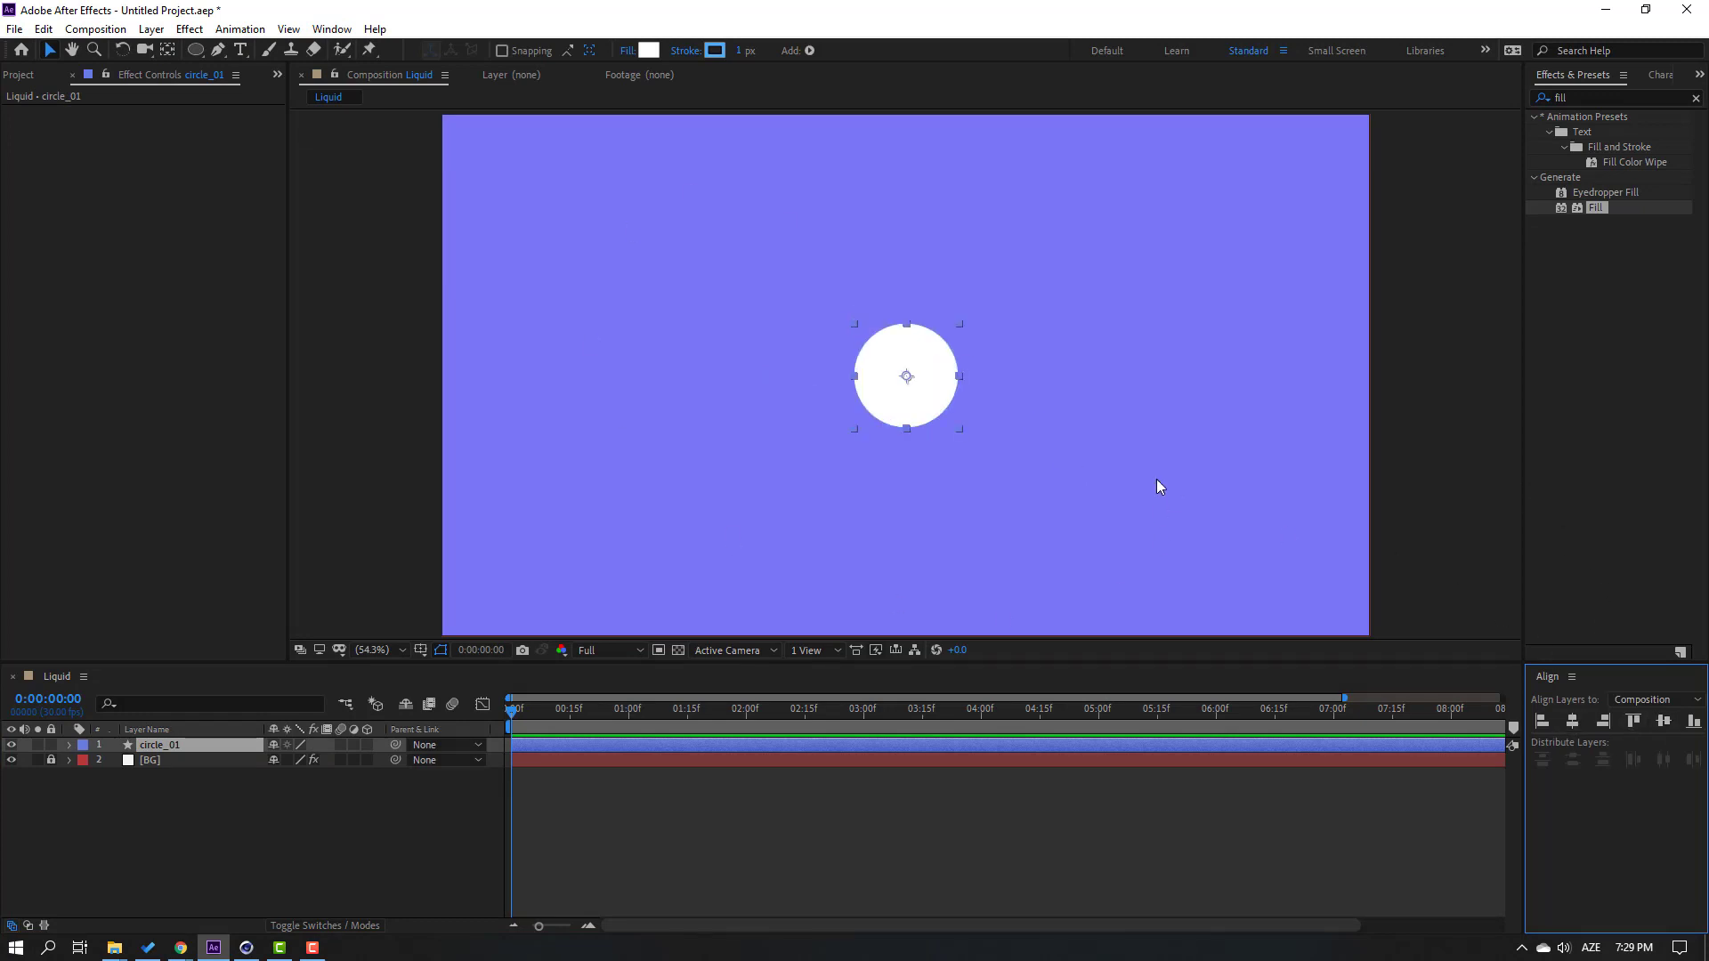
- Create a new adjustment layer named Effects
right_click(211, 860)
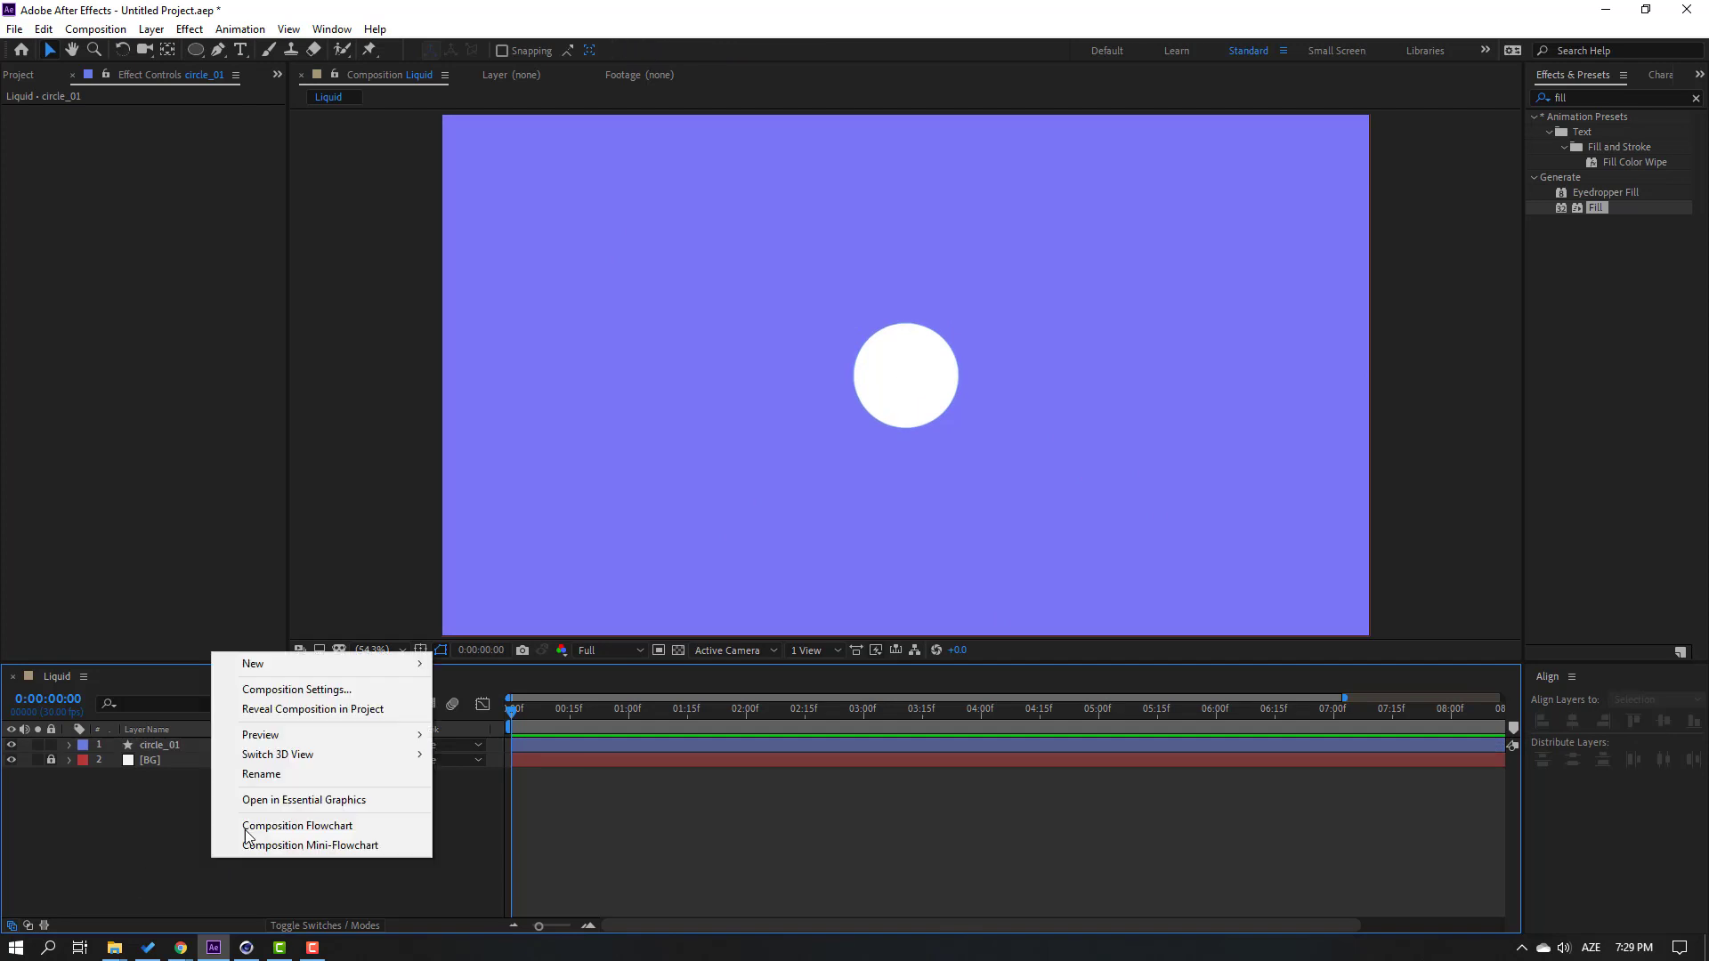
mouse_move(308, 669)
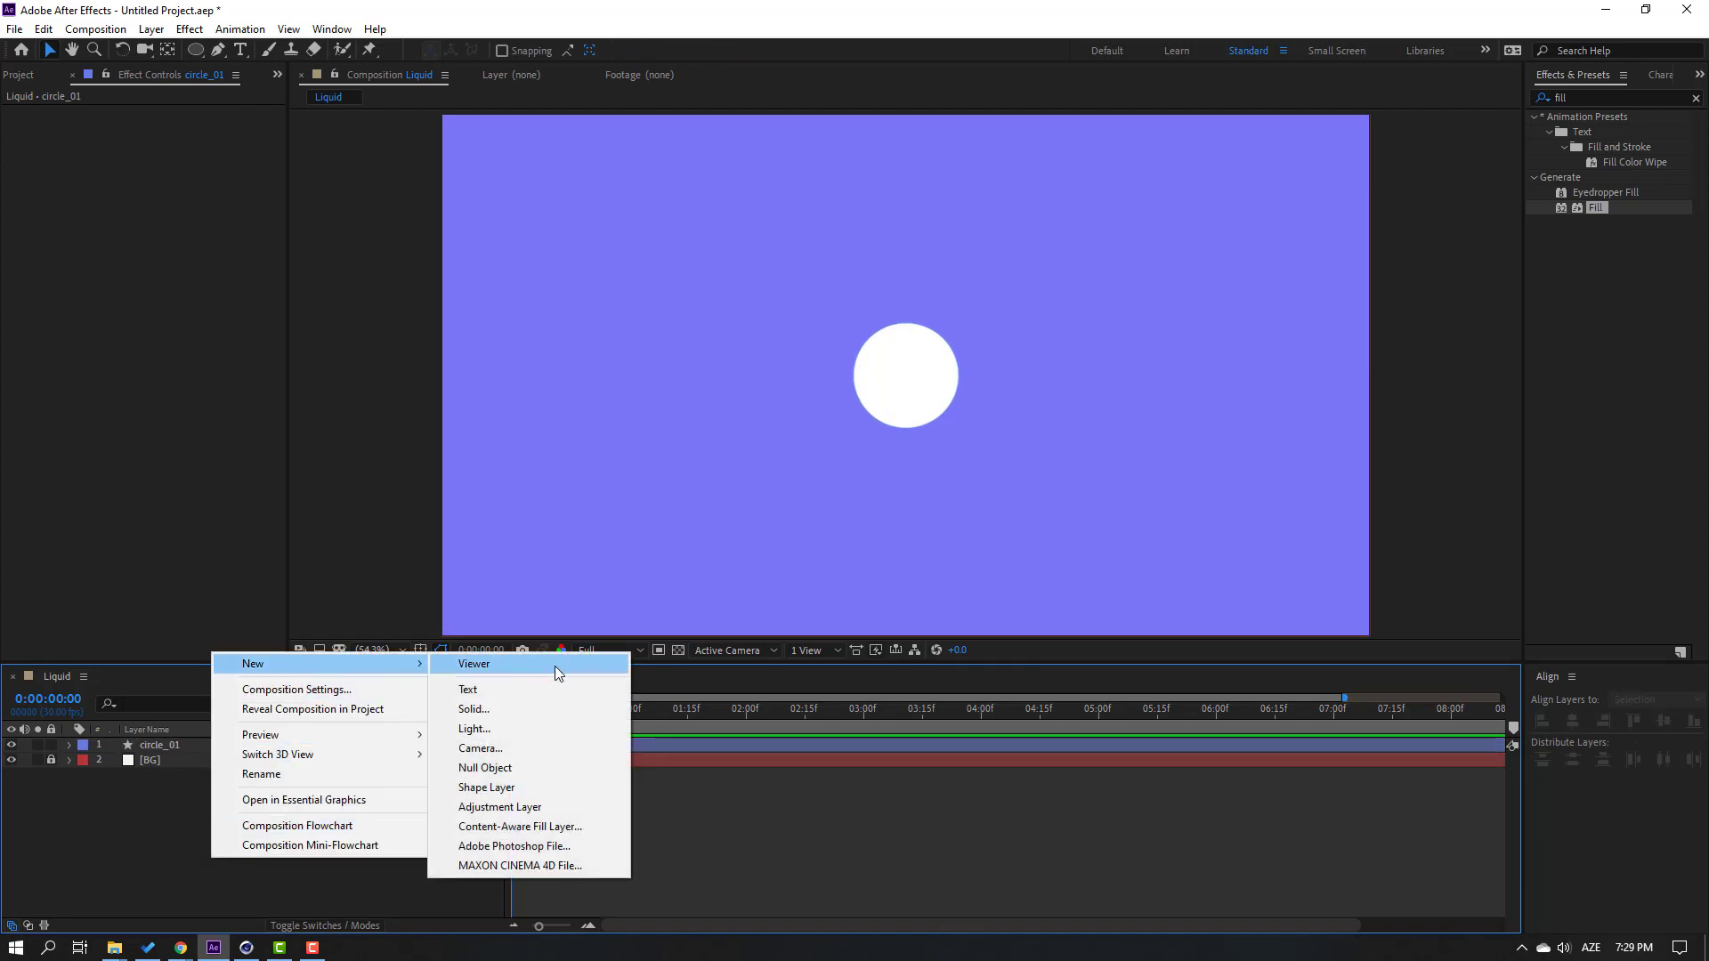
left_click(510, 808)
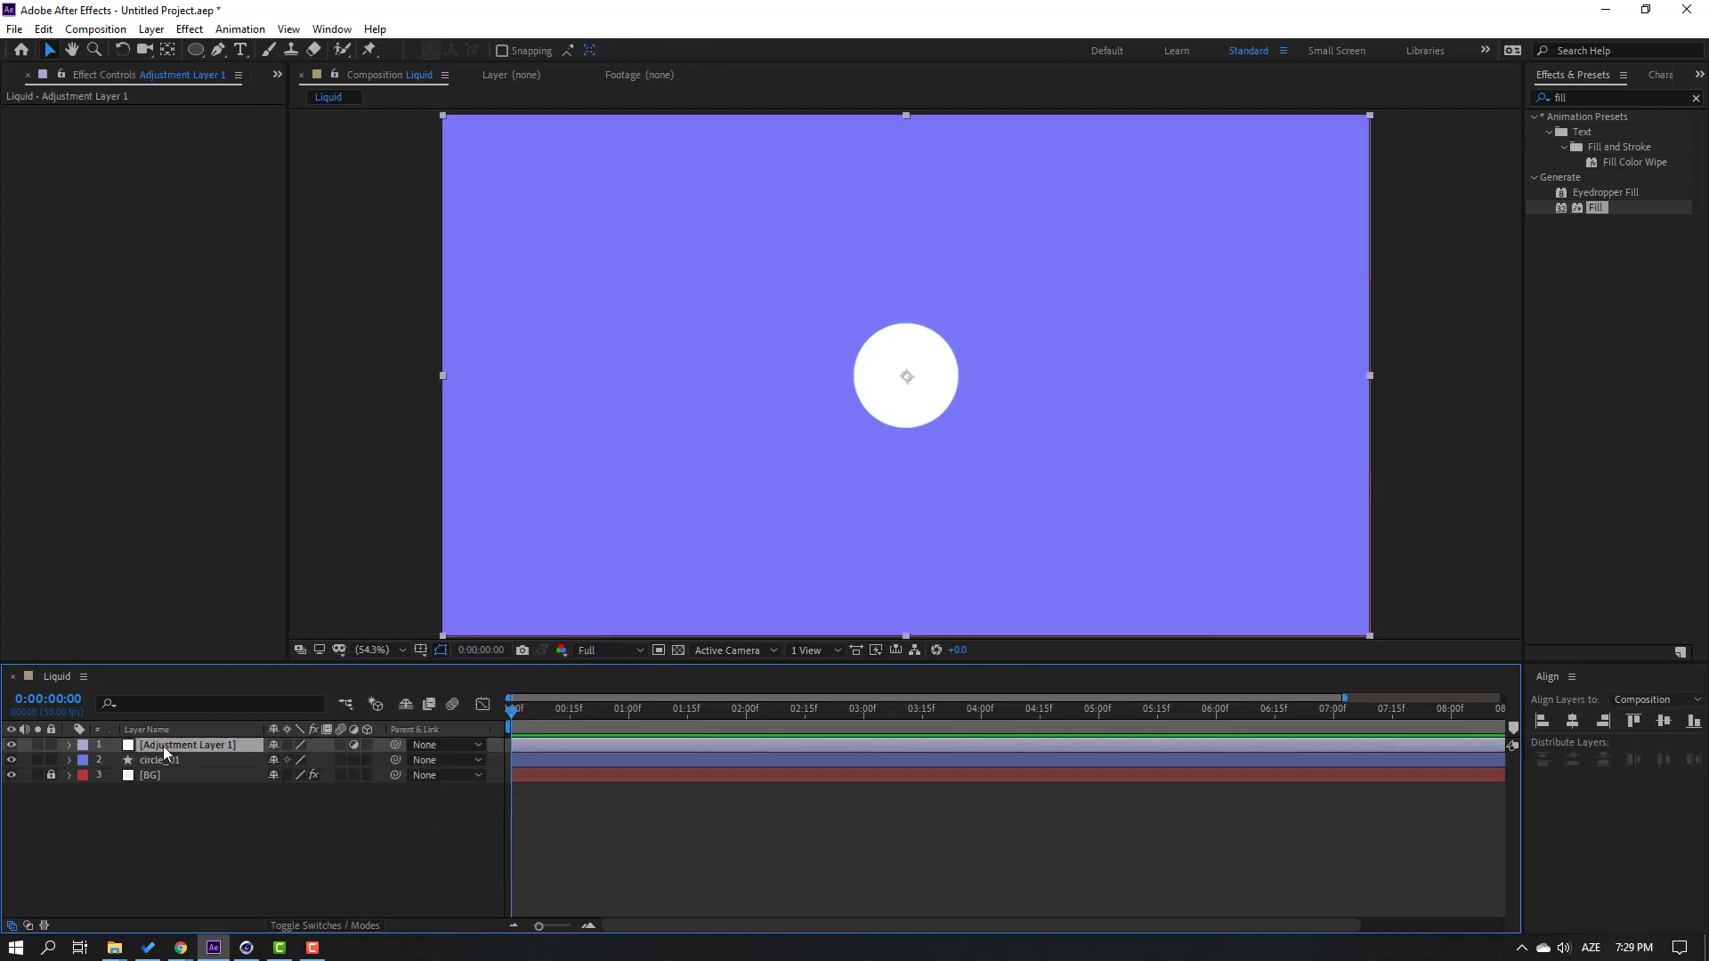
key("Return")
type("Effects")
key("Return")
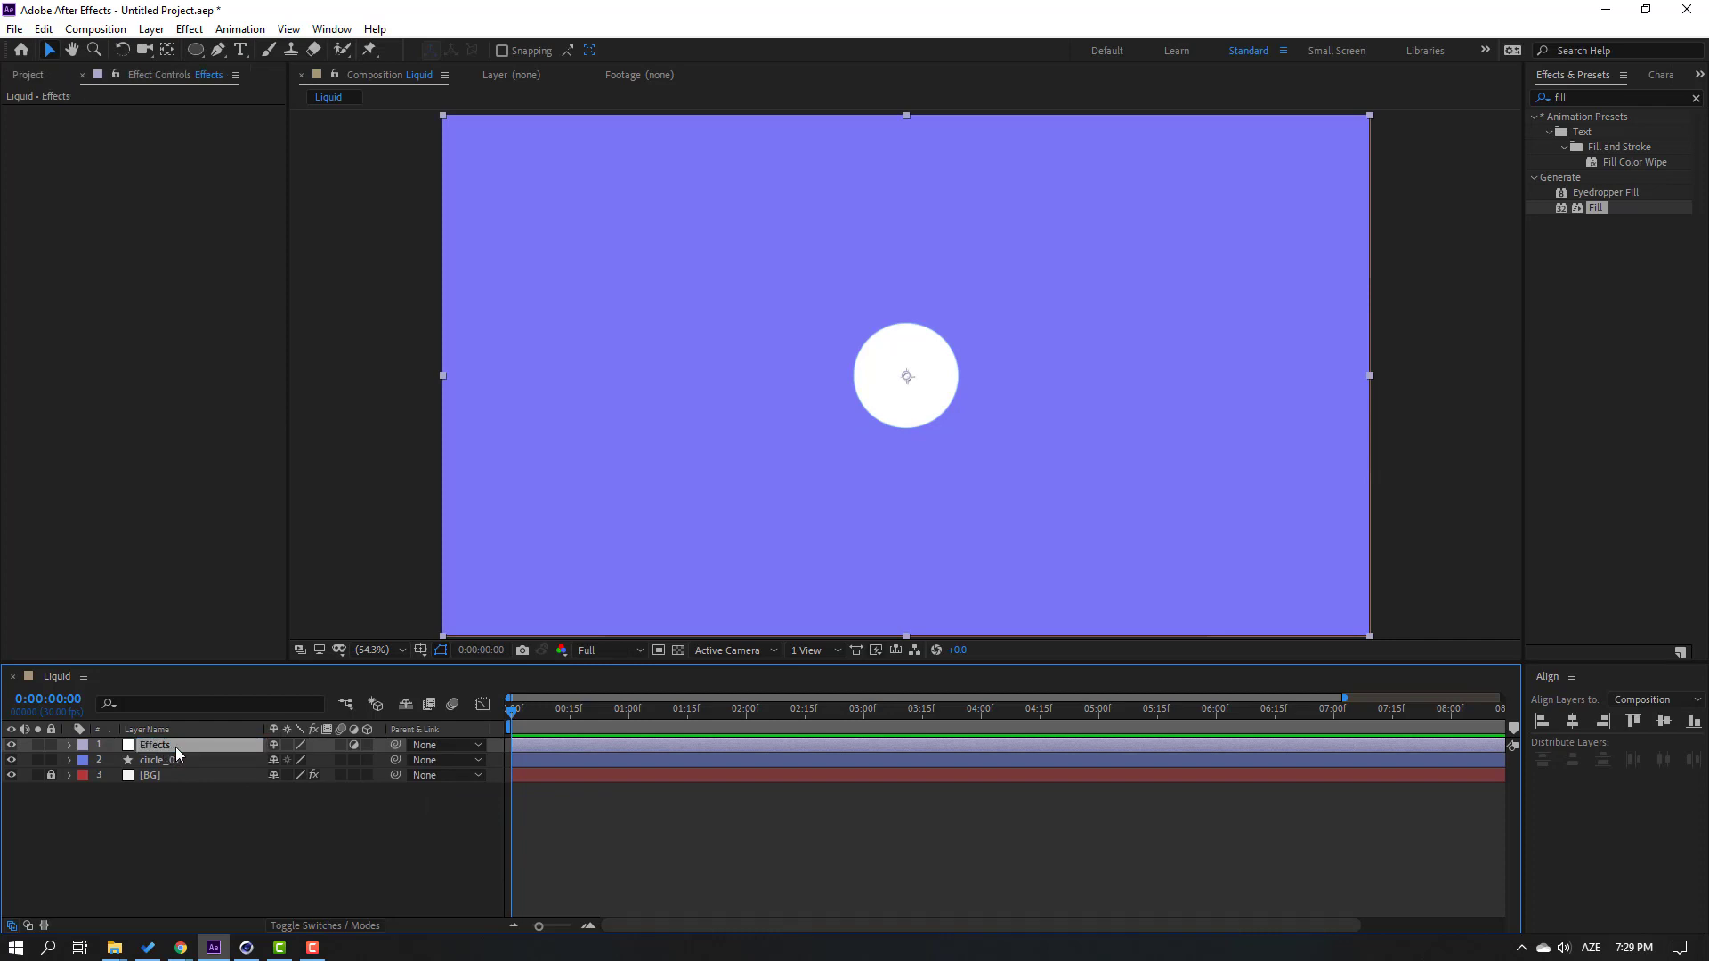
- Apply Gaussian Blur to Effects with Blurriness 60 and Repeat Edge Pixels on
left_click(1569, 96)
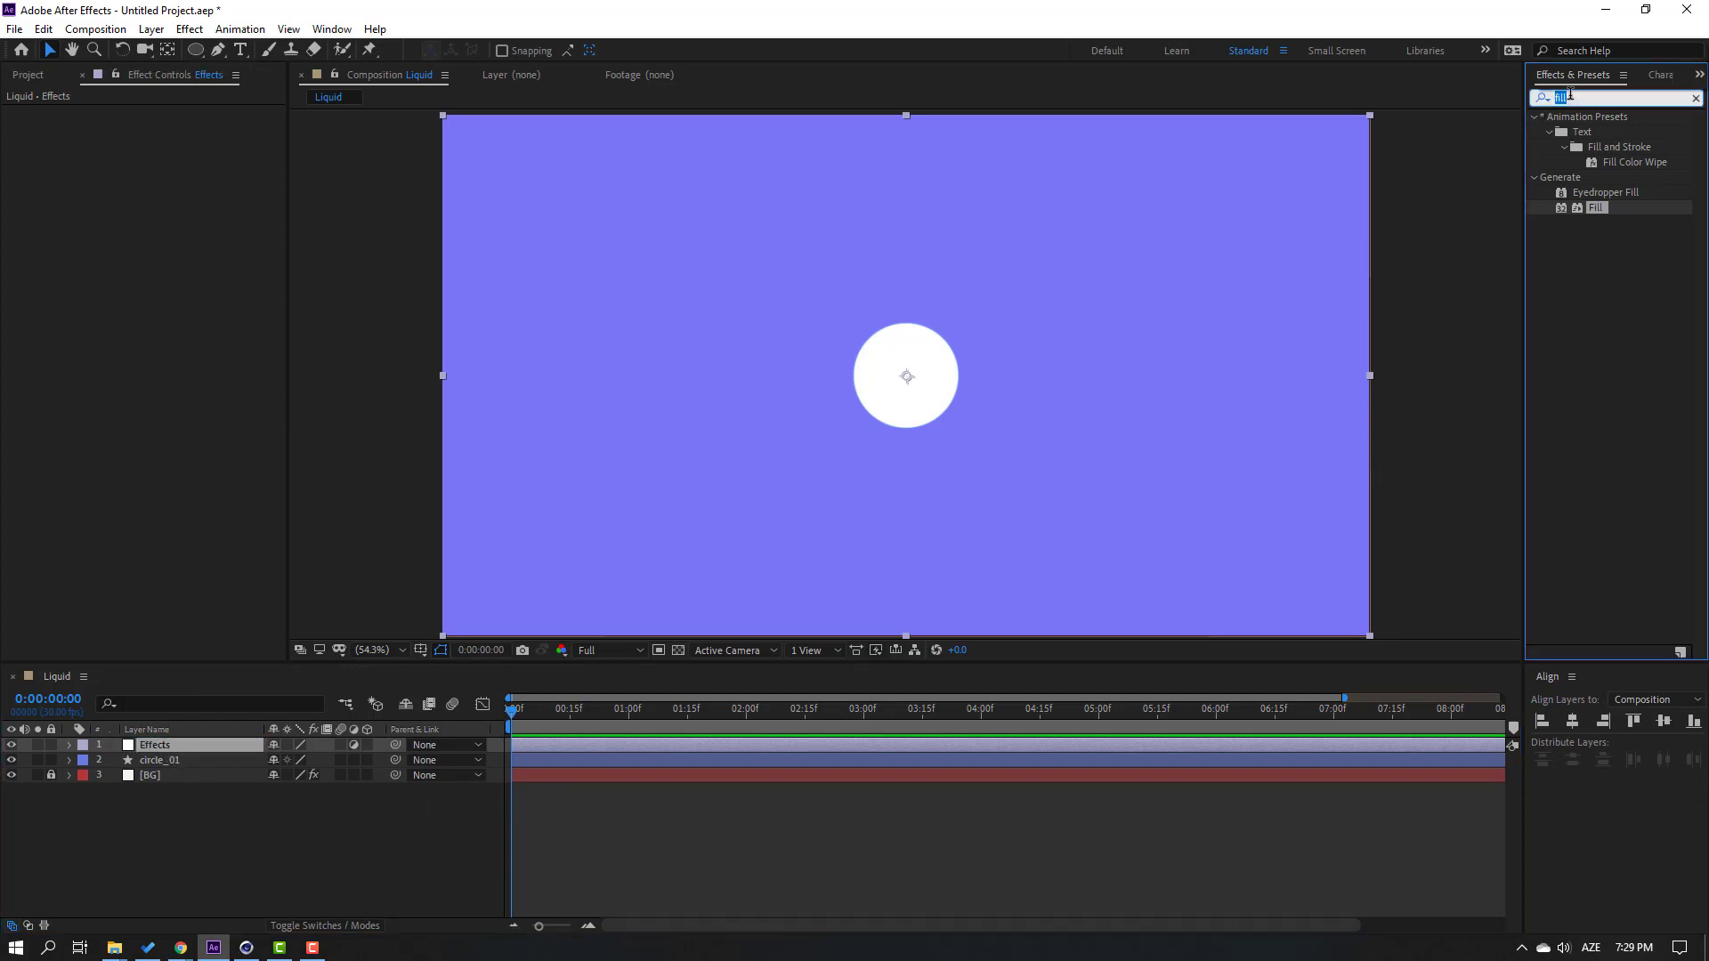
type("gaus")
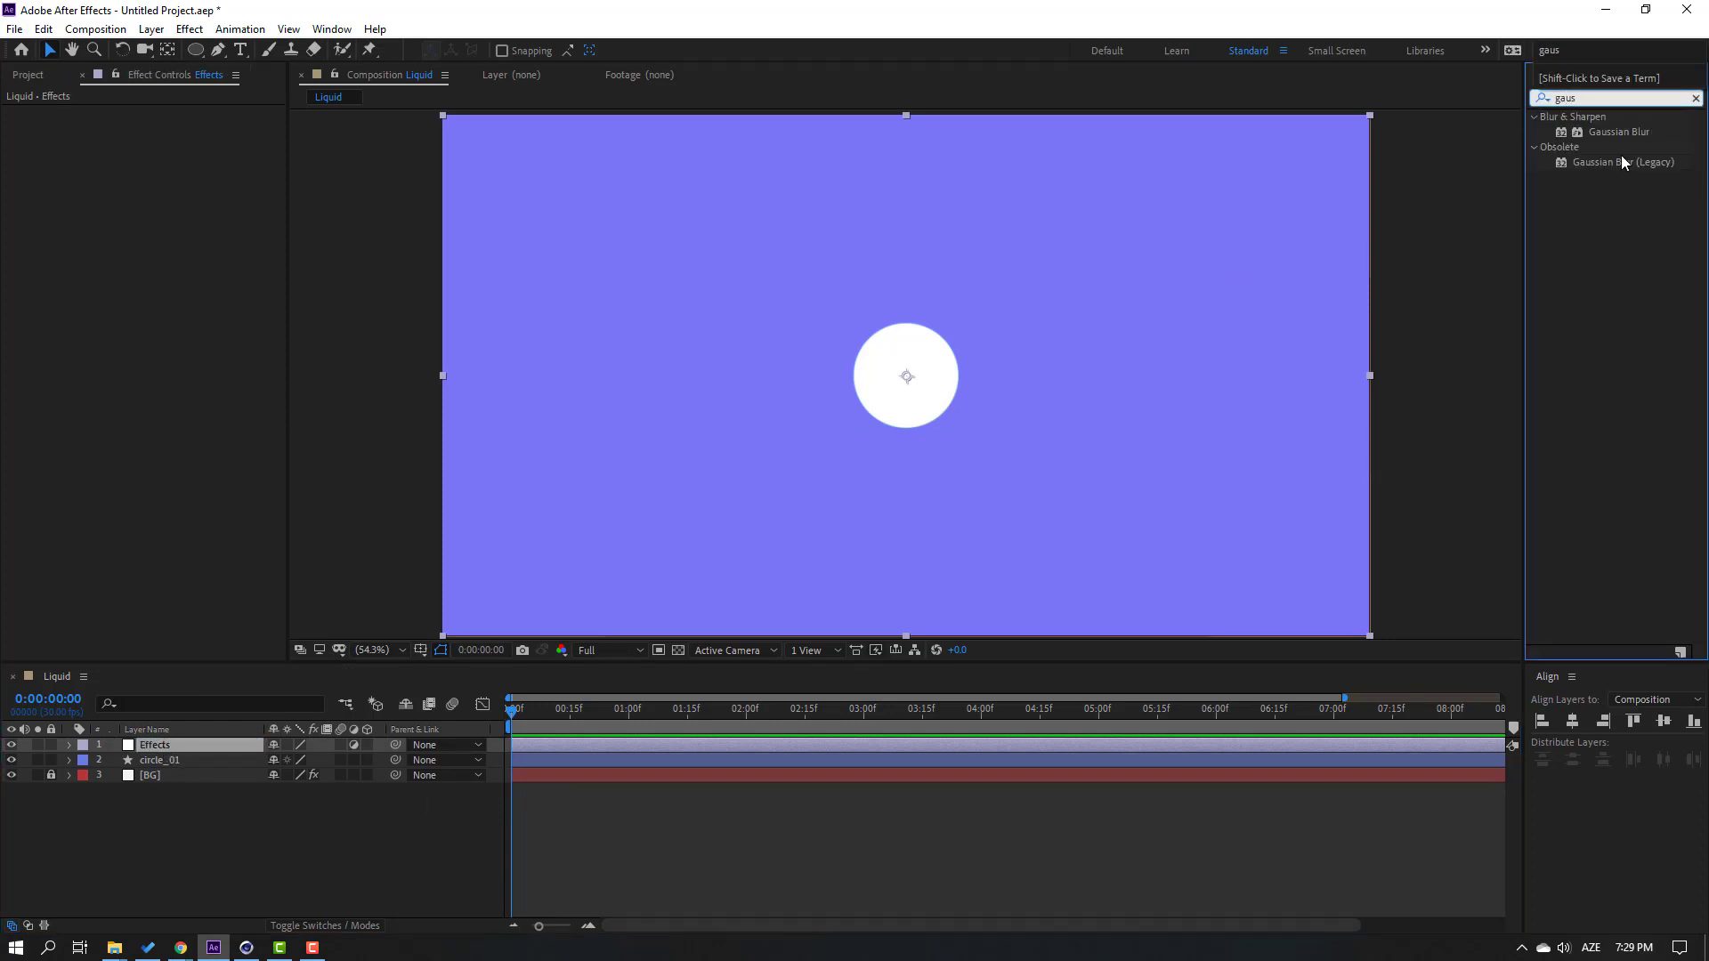
left_click(1607, 133)
left_click_drag(1620, 136, 147, 750)
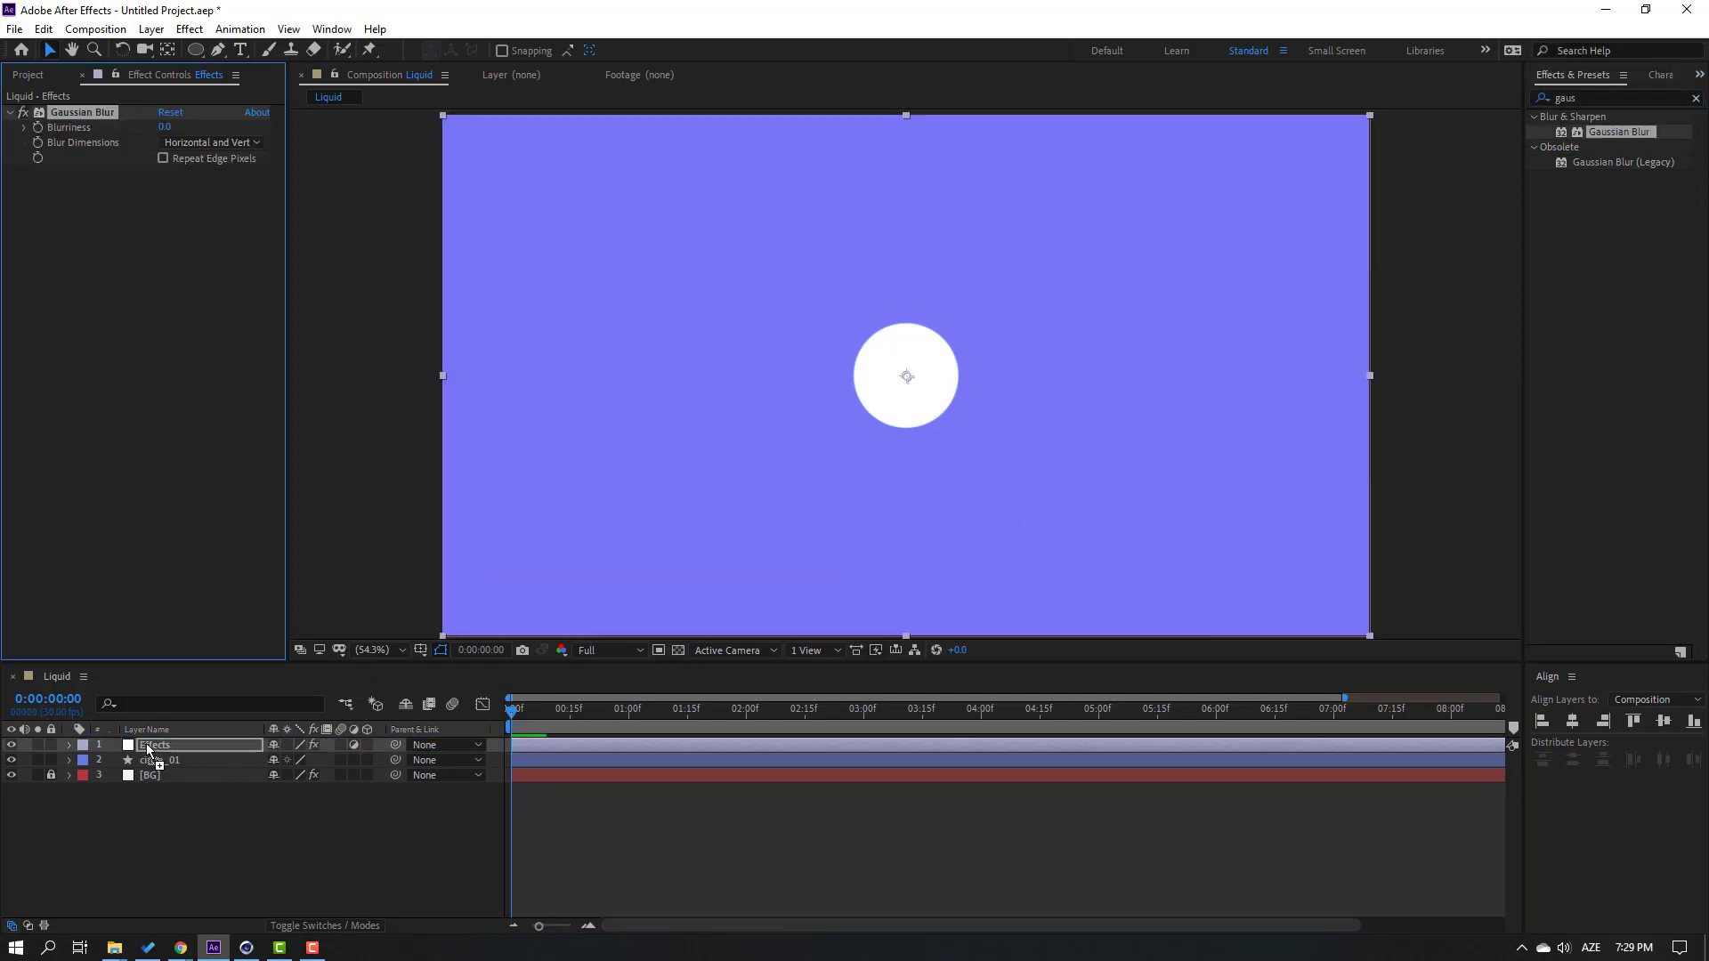
left_click(166, 128)
type("60")
key("Return")
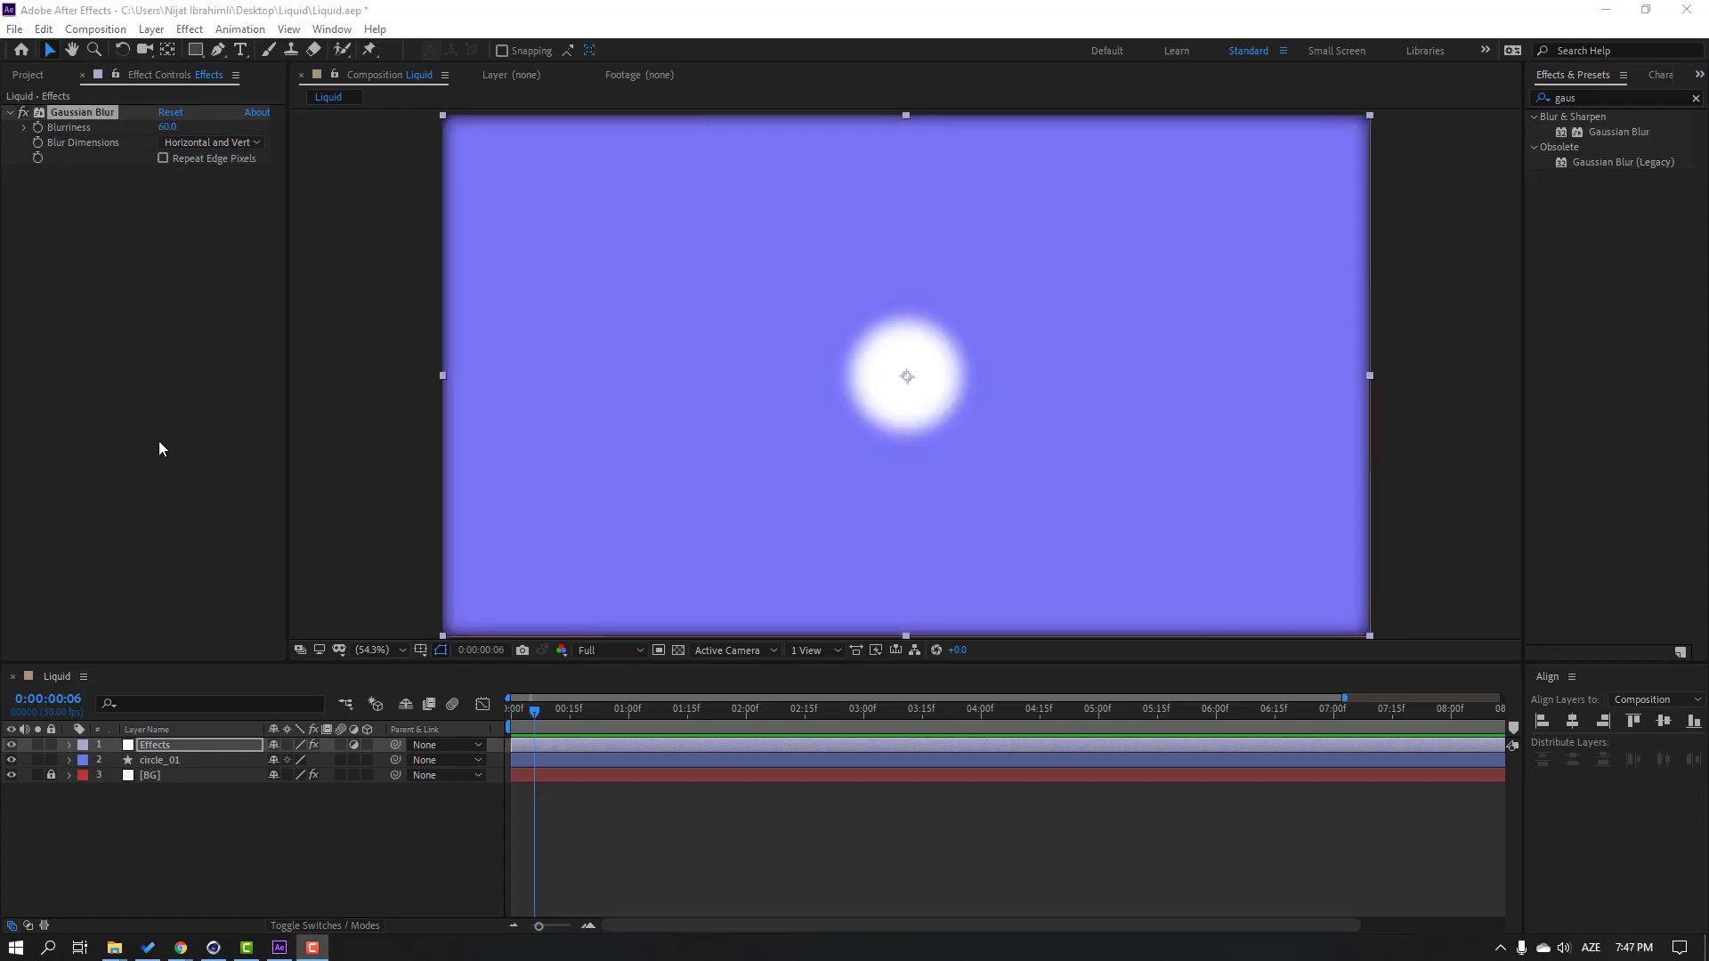
left_click(163, 159)
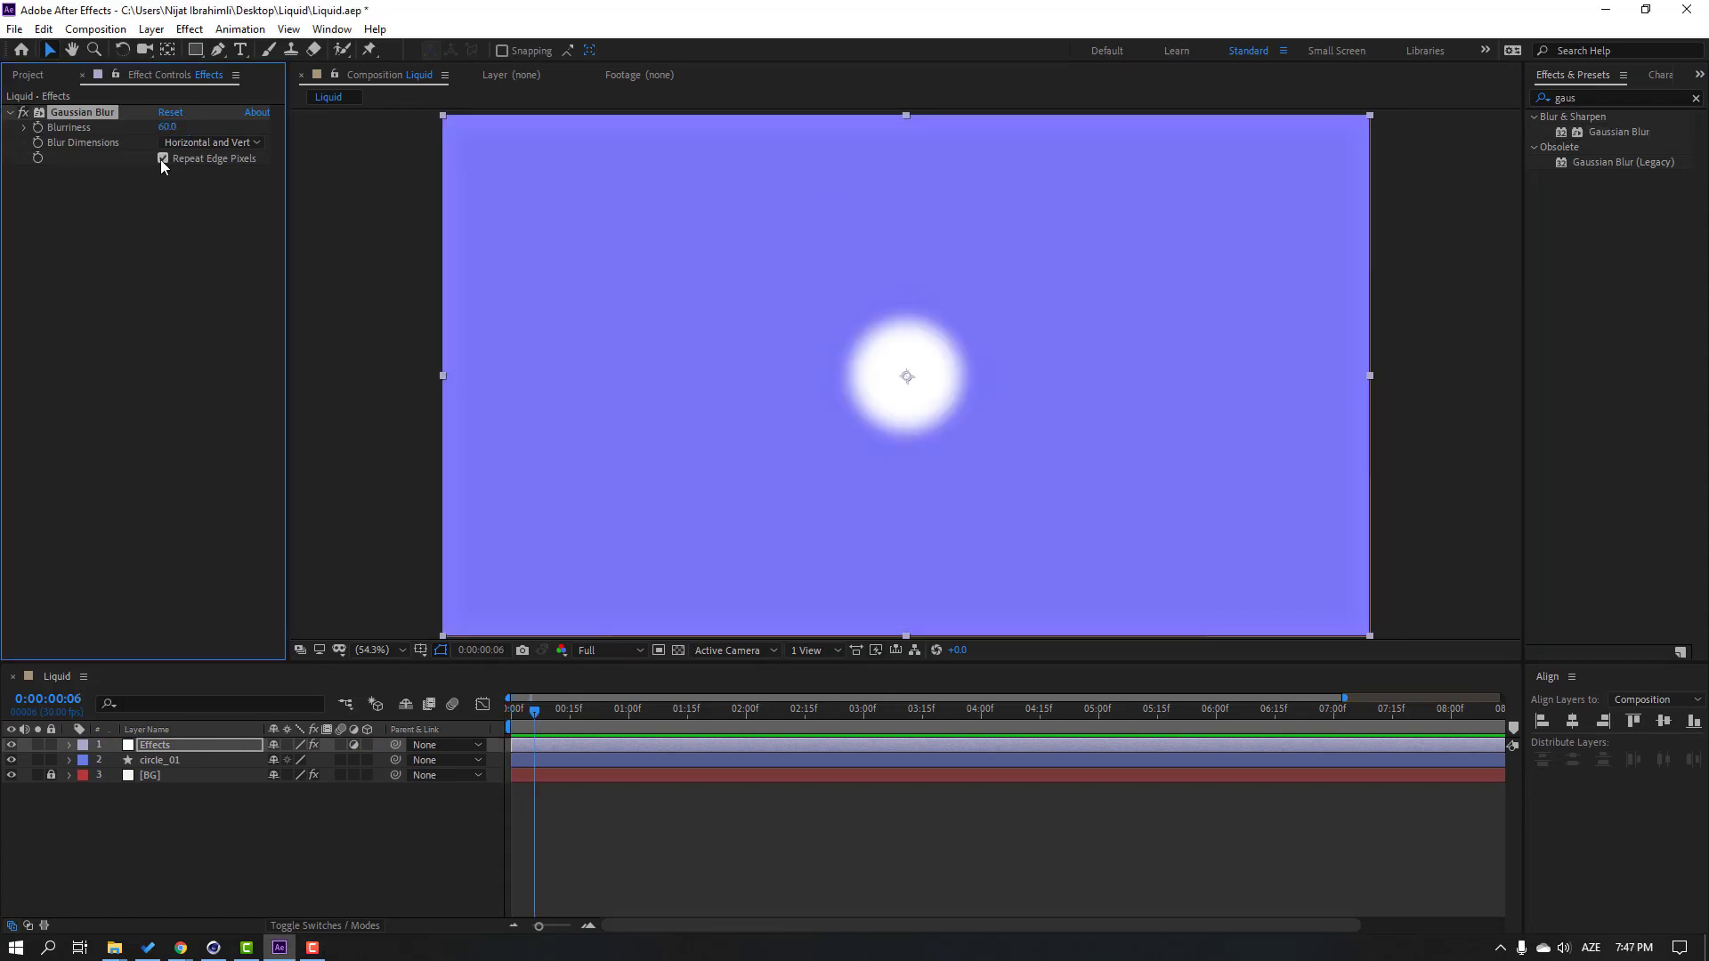
- Add the Matte Choker effect to the Effects layer
left_click(1587, 97)
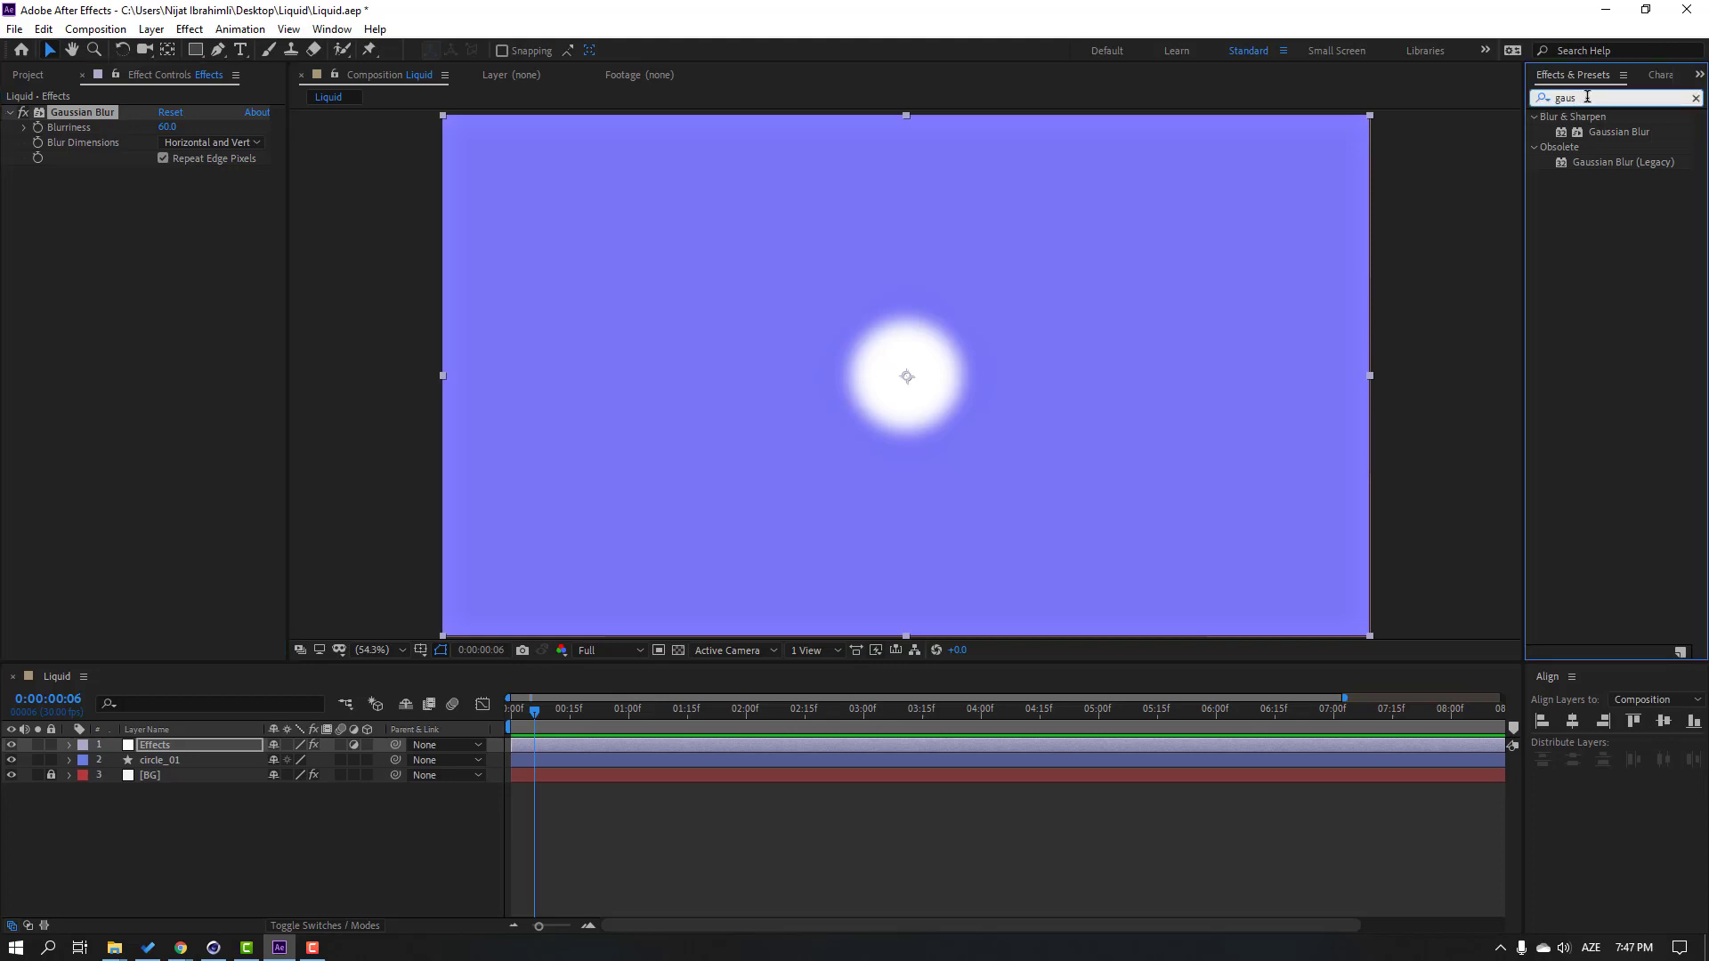
double_click(1587, 97)
type("matte c")
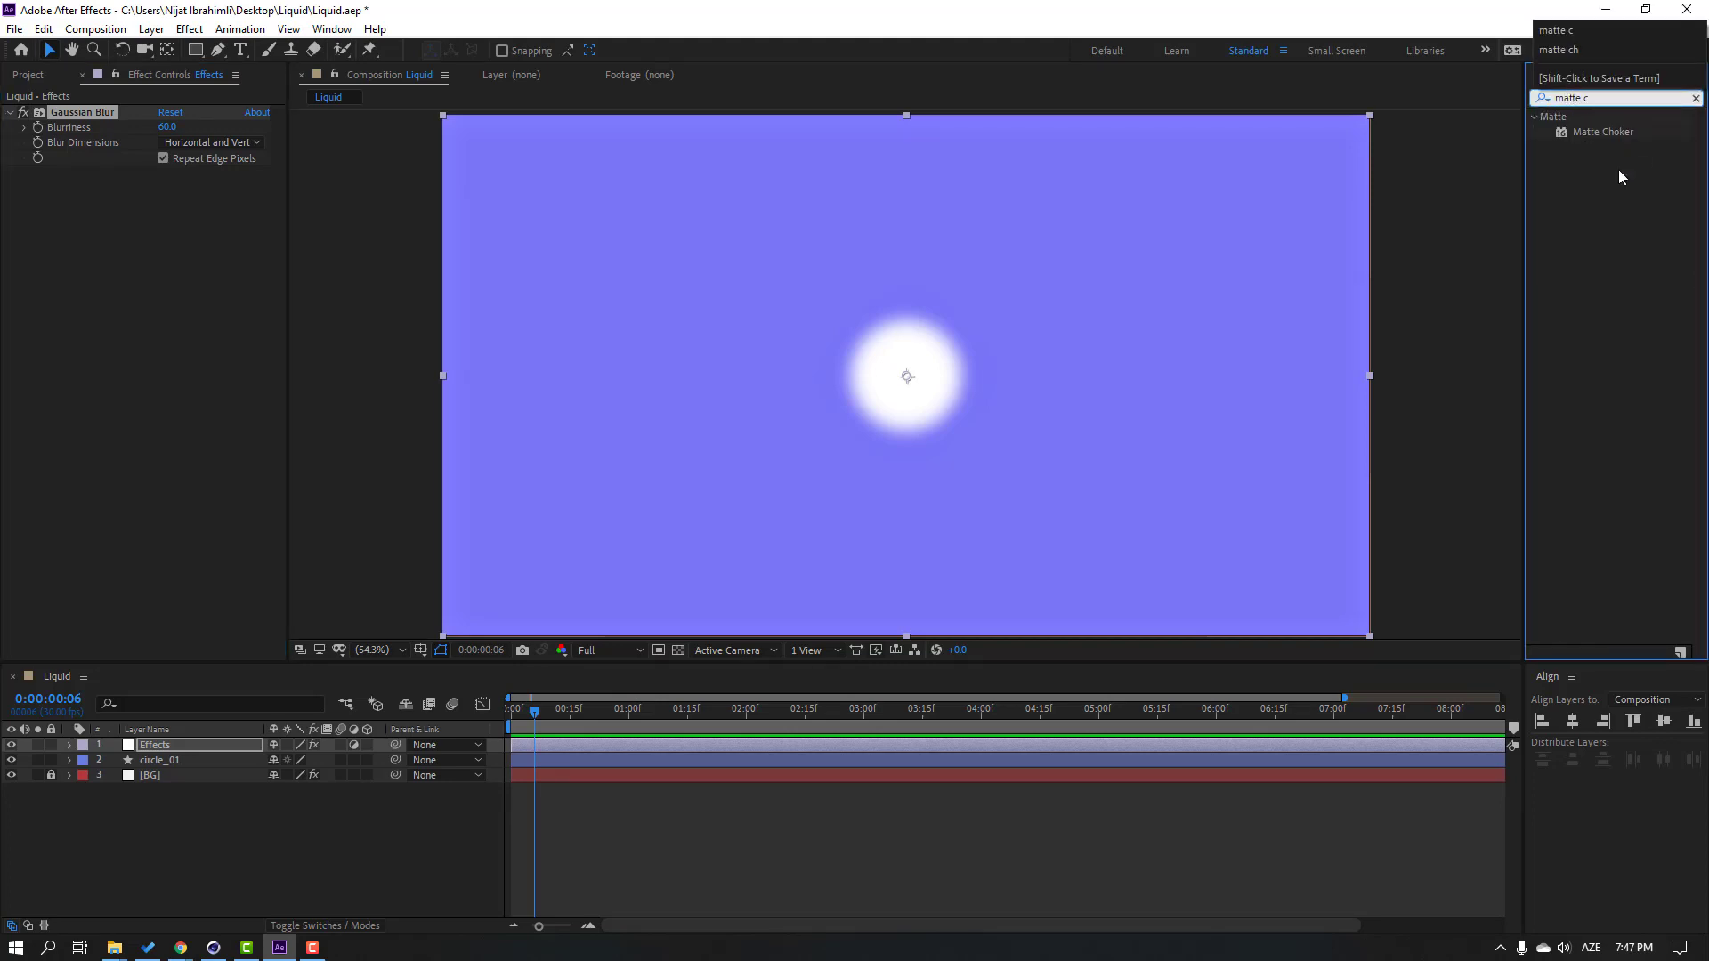
left_click_drag(1600, 134, 151, 753)
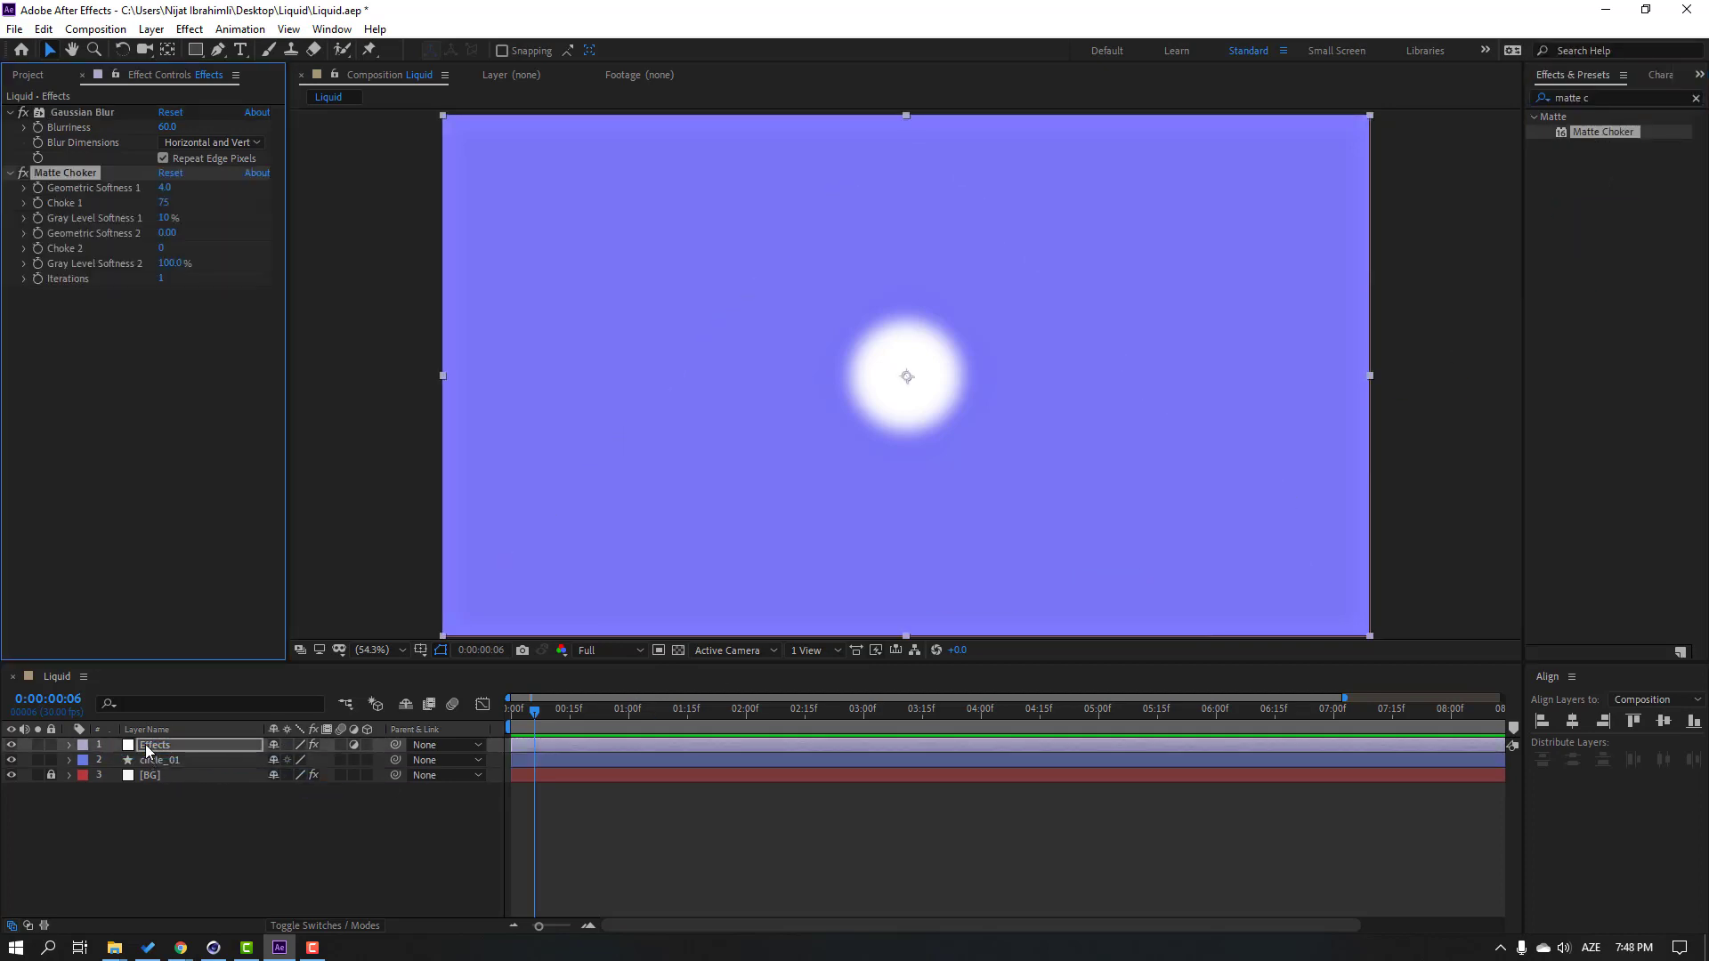
- Hide the purple background and duplicate circle_01 into circle_02, shifted right to overlap
left_click(12, 776)
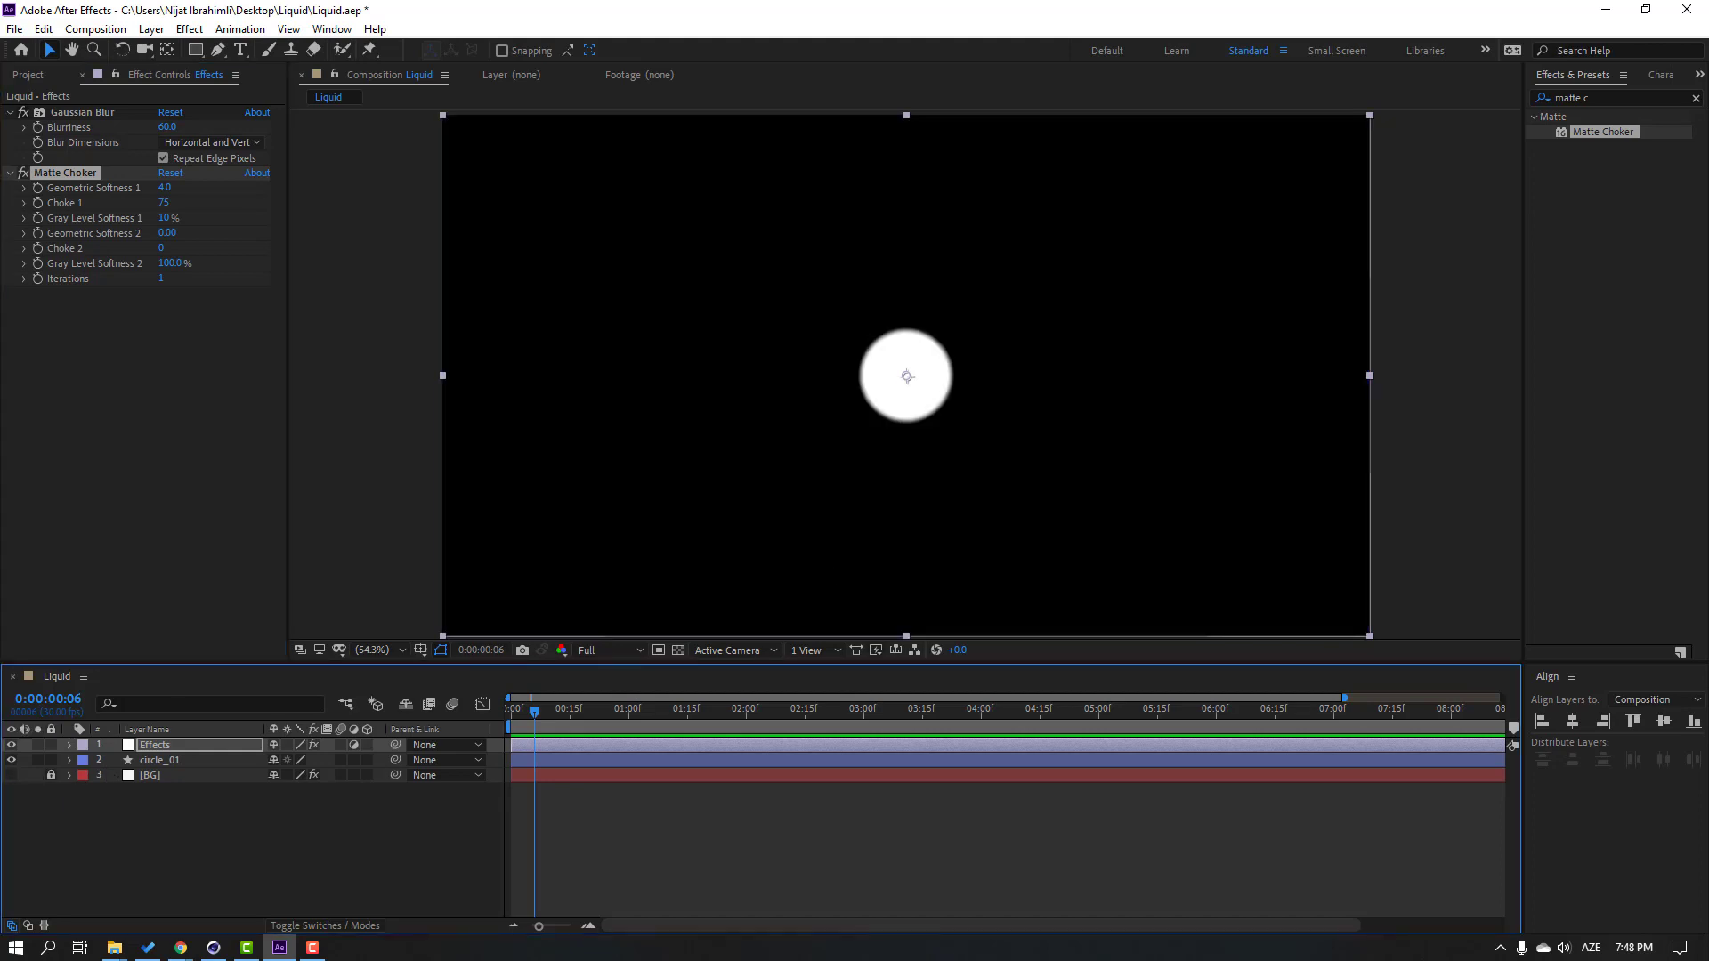
left_click(162, 762)
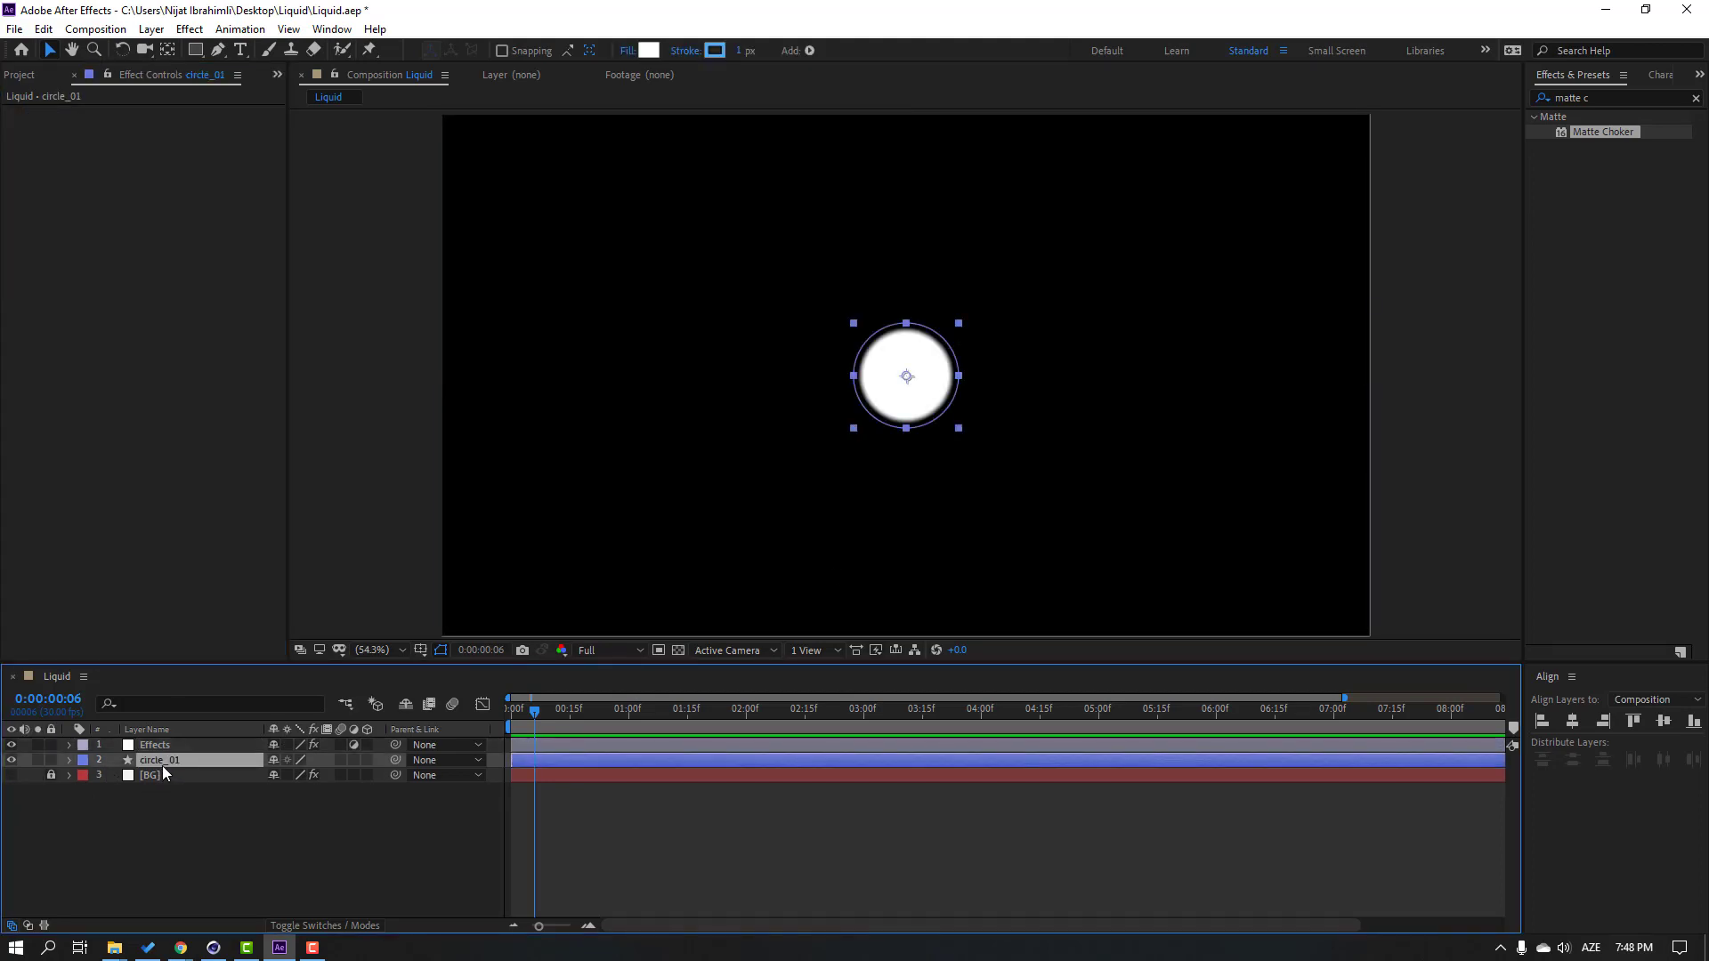
key("ctrl+d")
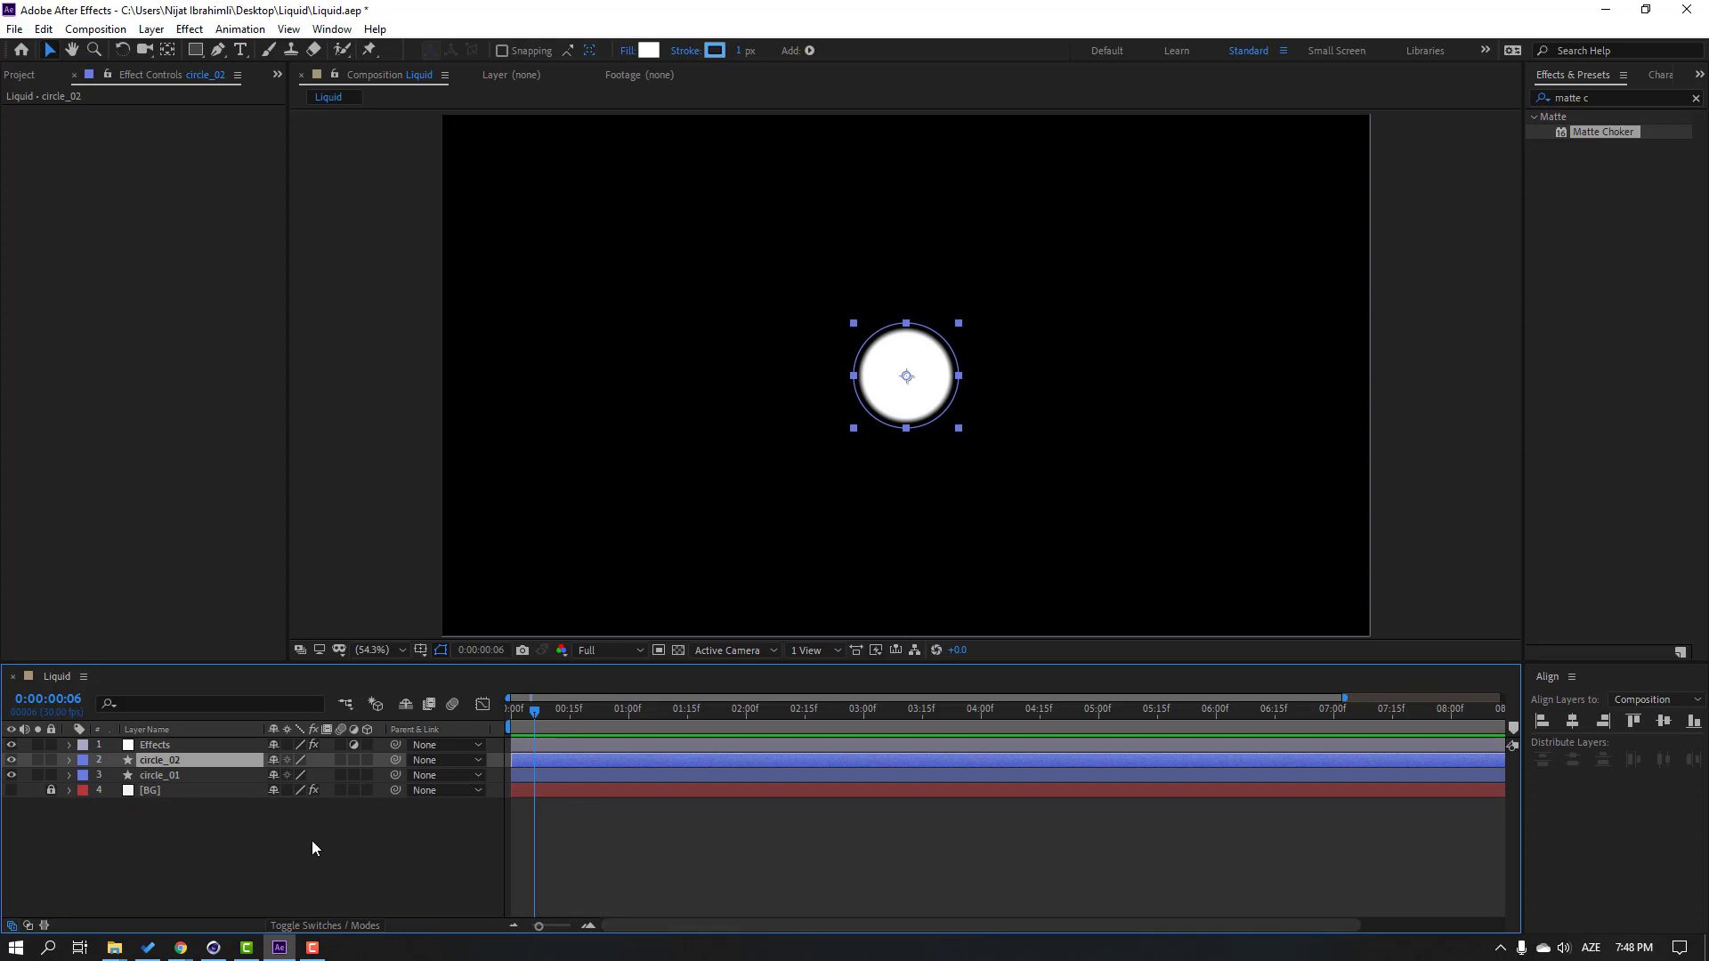
key("p")
left_click_drag(281, 775, 465, 789)
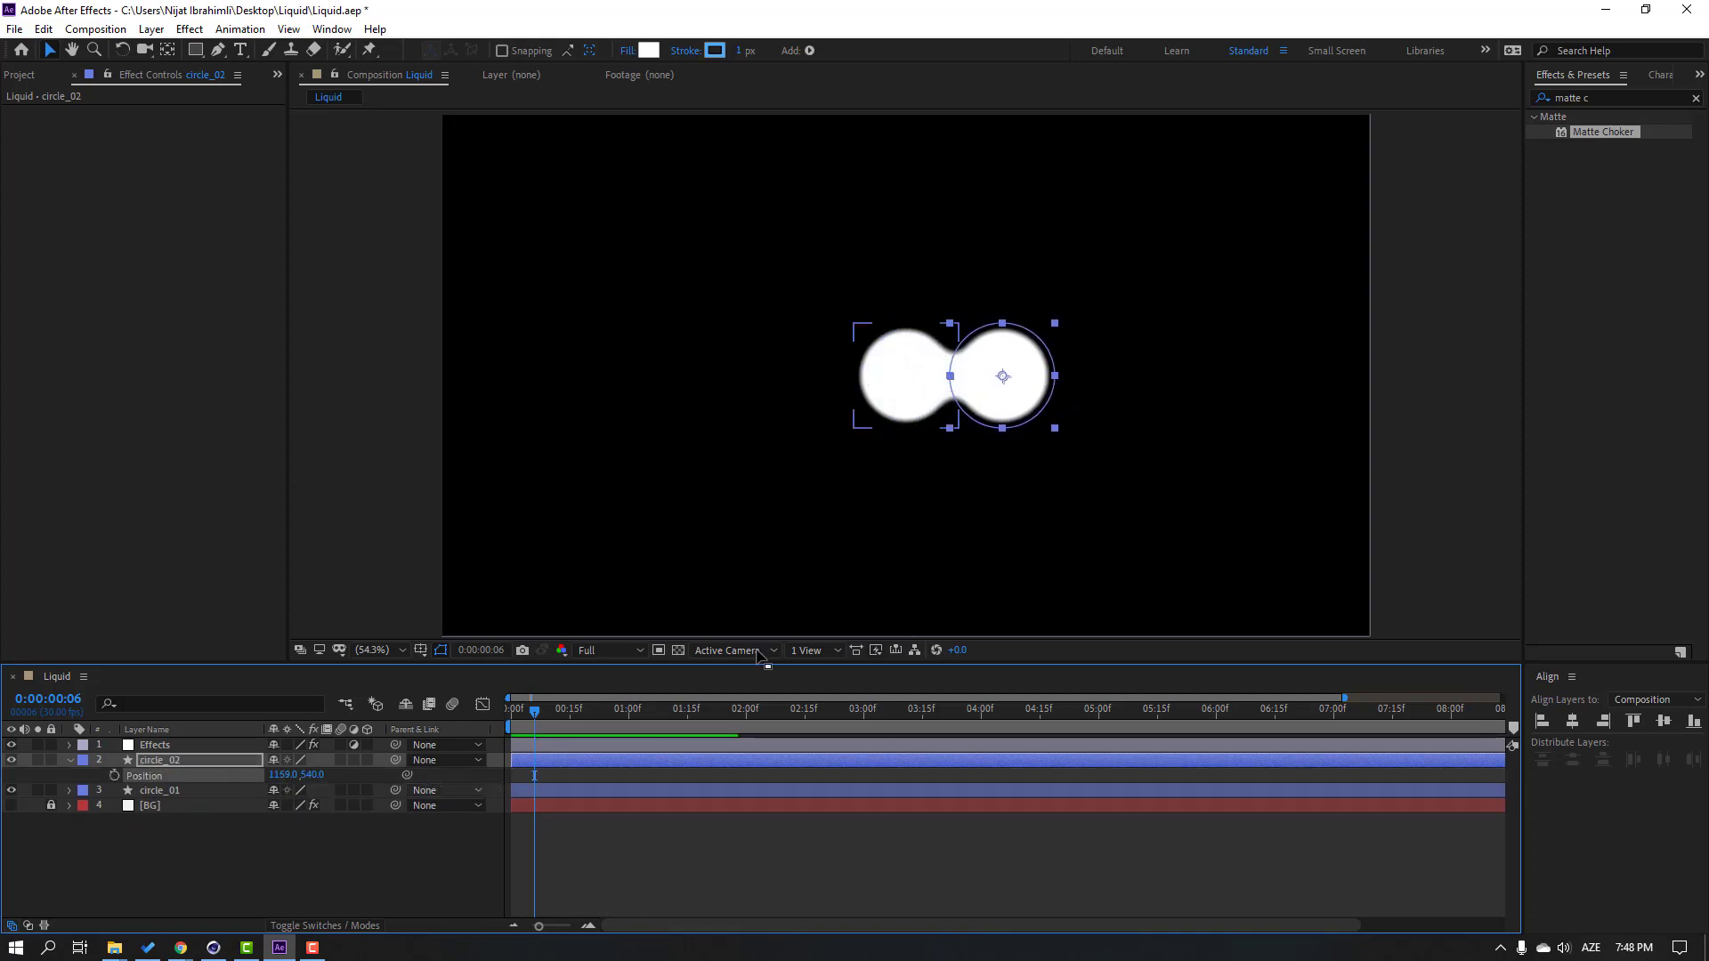
scroll(906, 375, "up", 4)
- Set the Matte Choker's Gray Level Softness 1 to 2%
left_click(153, 746)
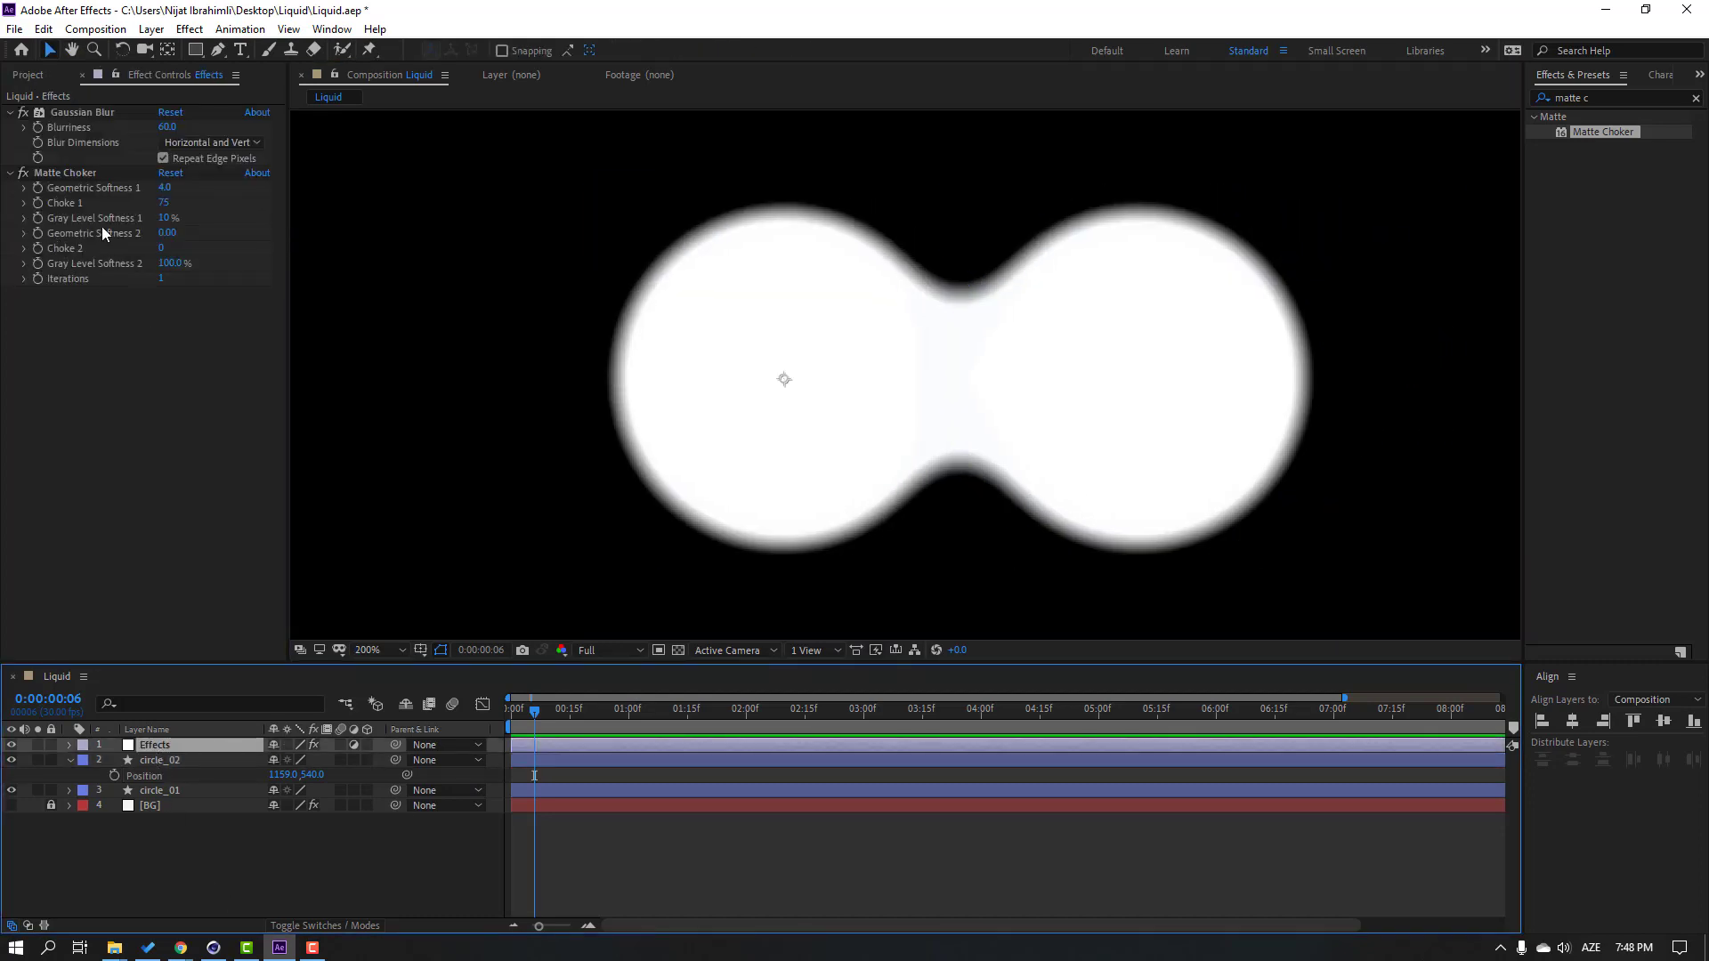
left_click(165, 218)
type("1")
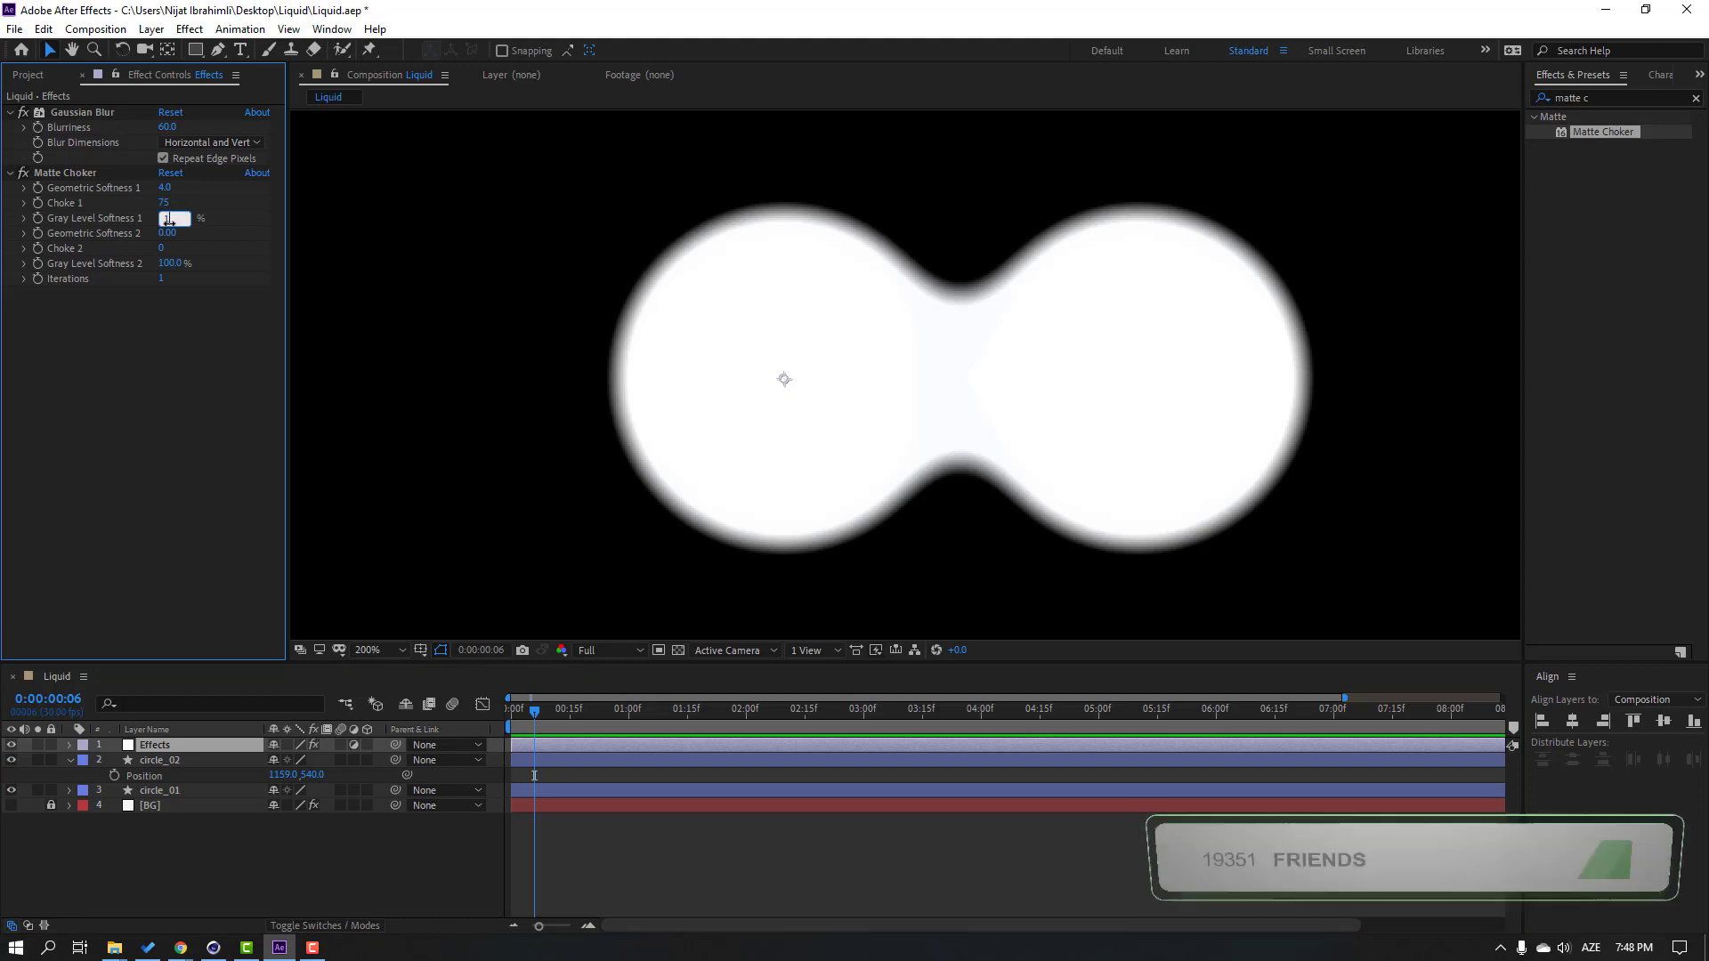
key("Return")
left_click(160, 219)
type("2")
key("Return")
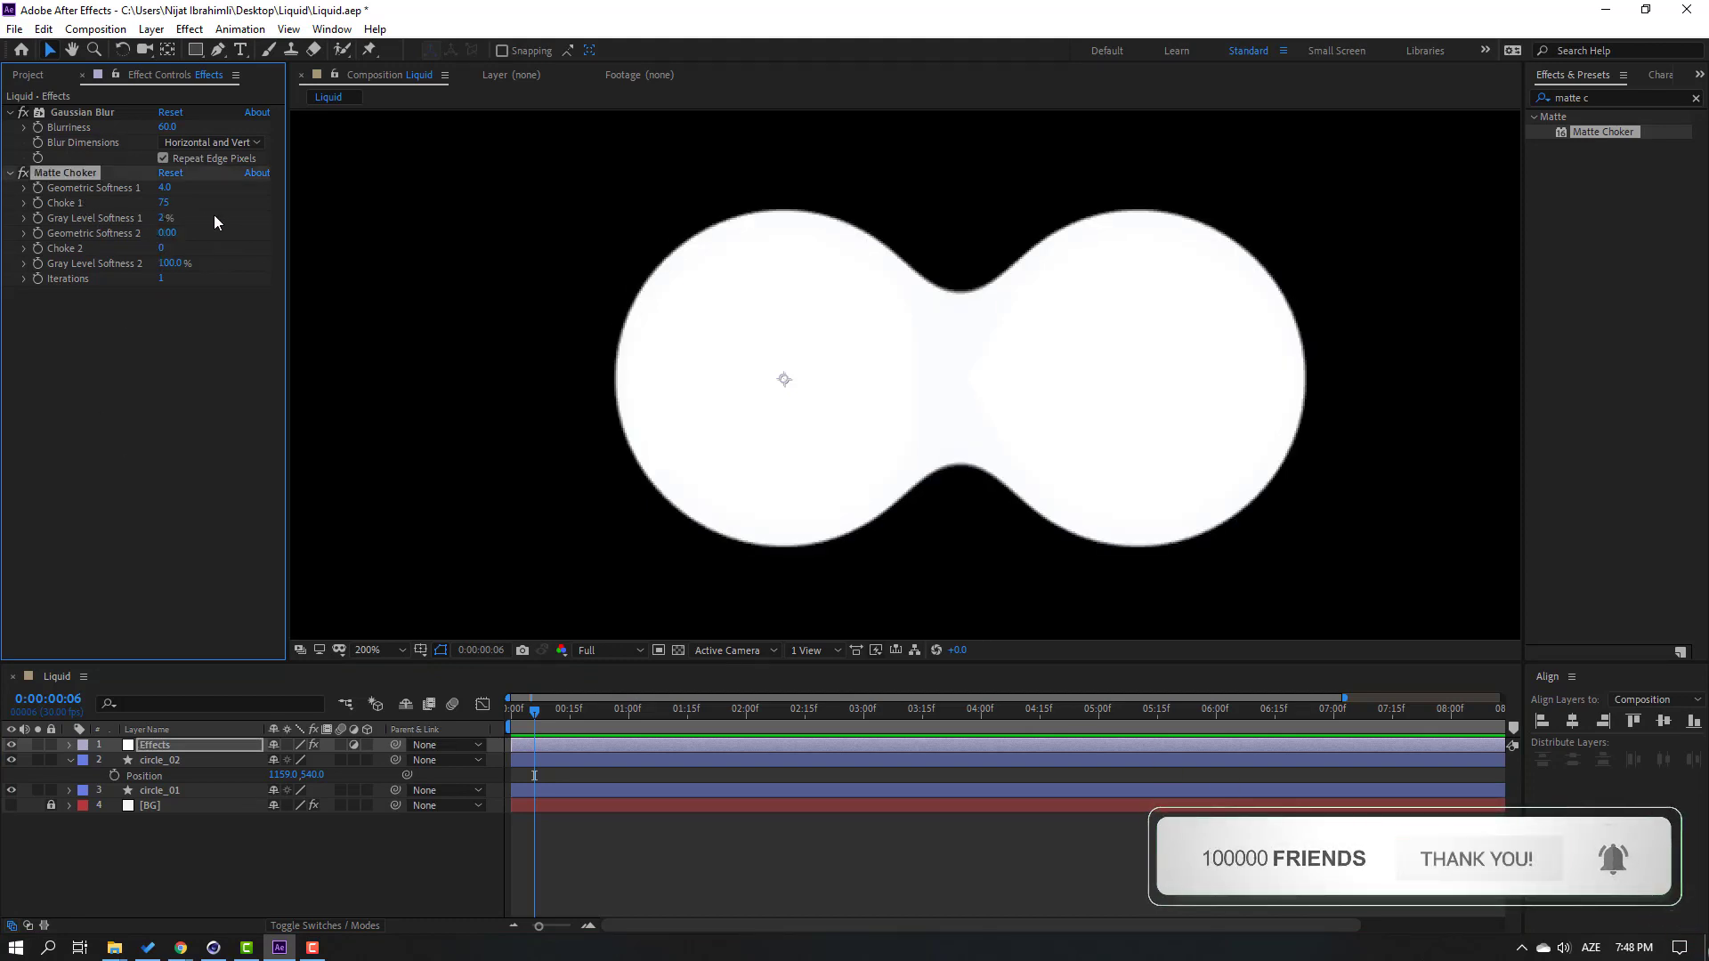
- Set Choke 1 to 80, then nudge circle_02 sideways to test the merge
left_click(168, 205)
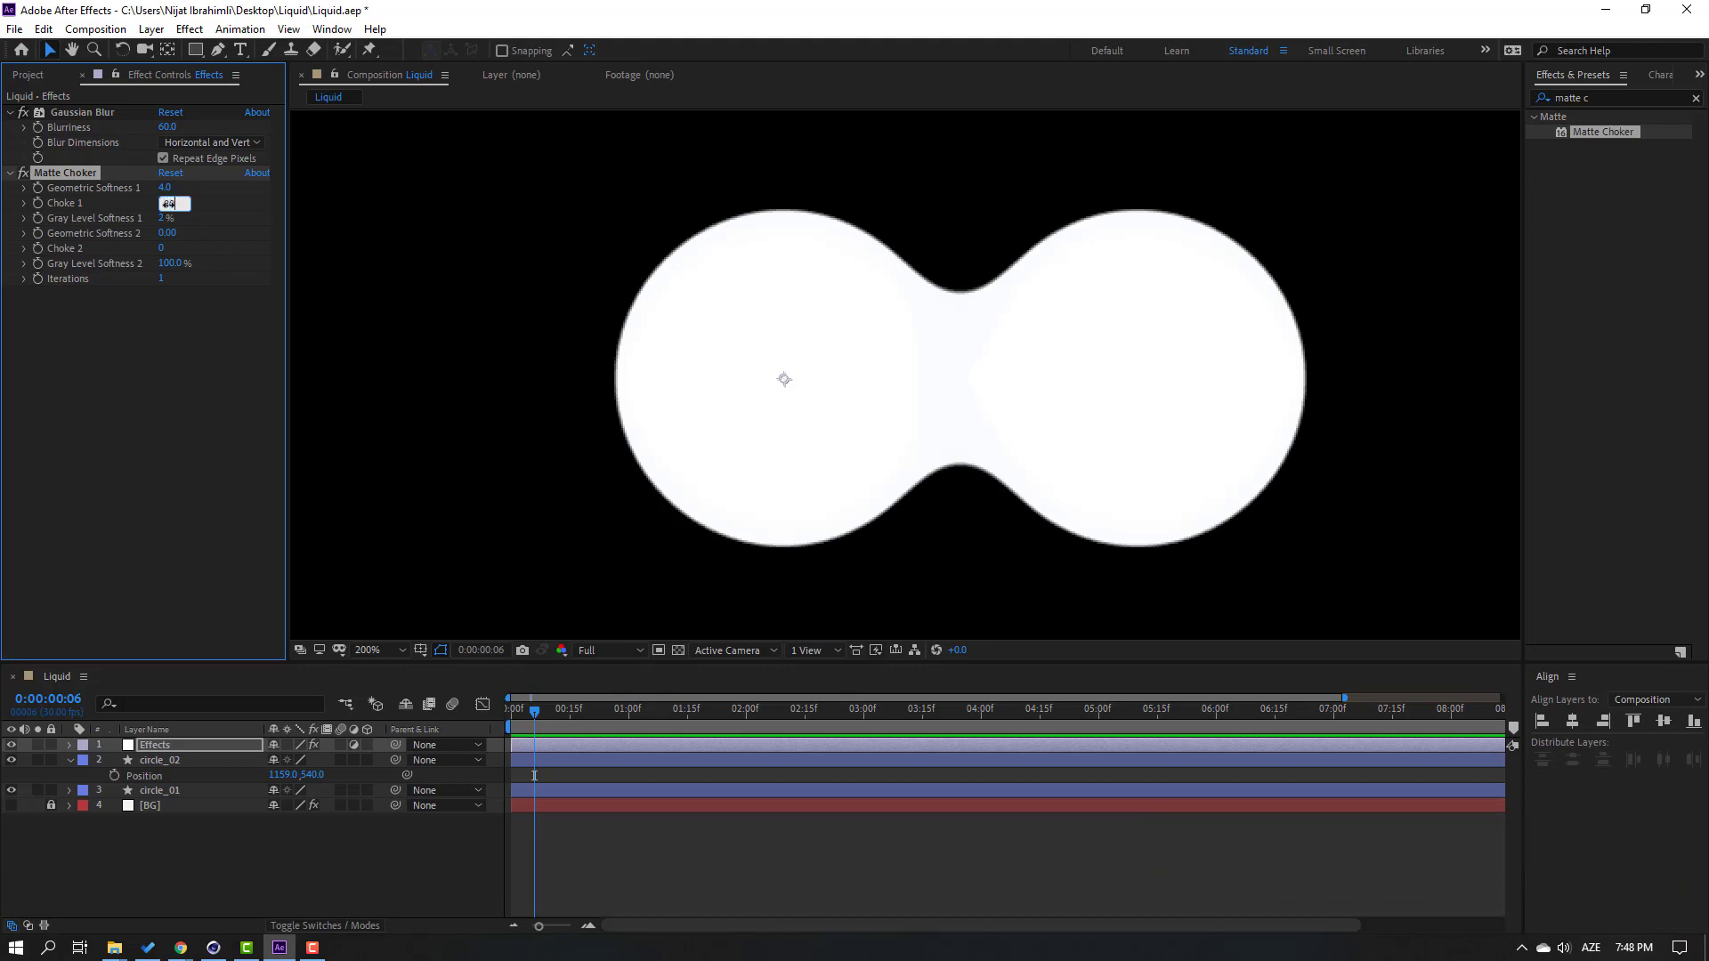
type("80")
key("Return")
left_click(215, 833)
key("comma")
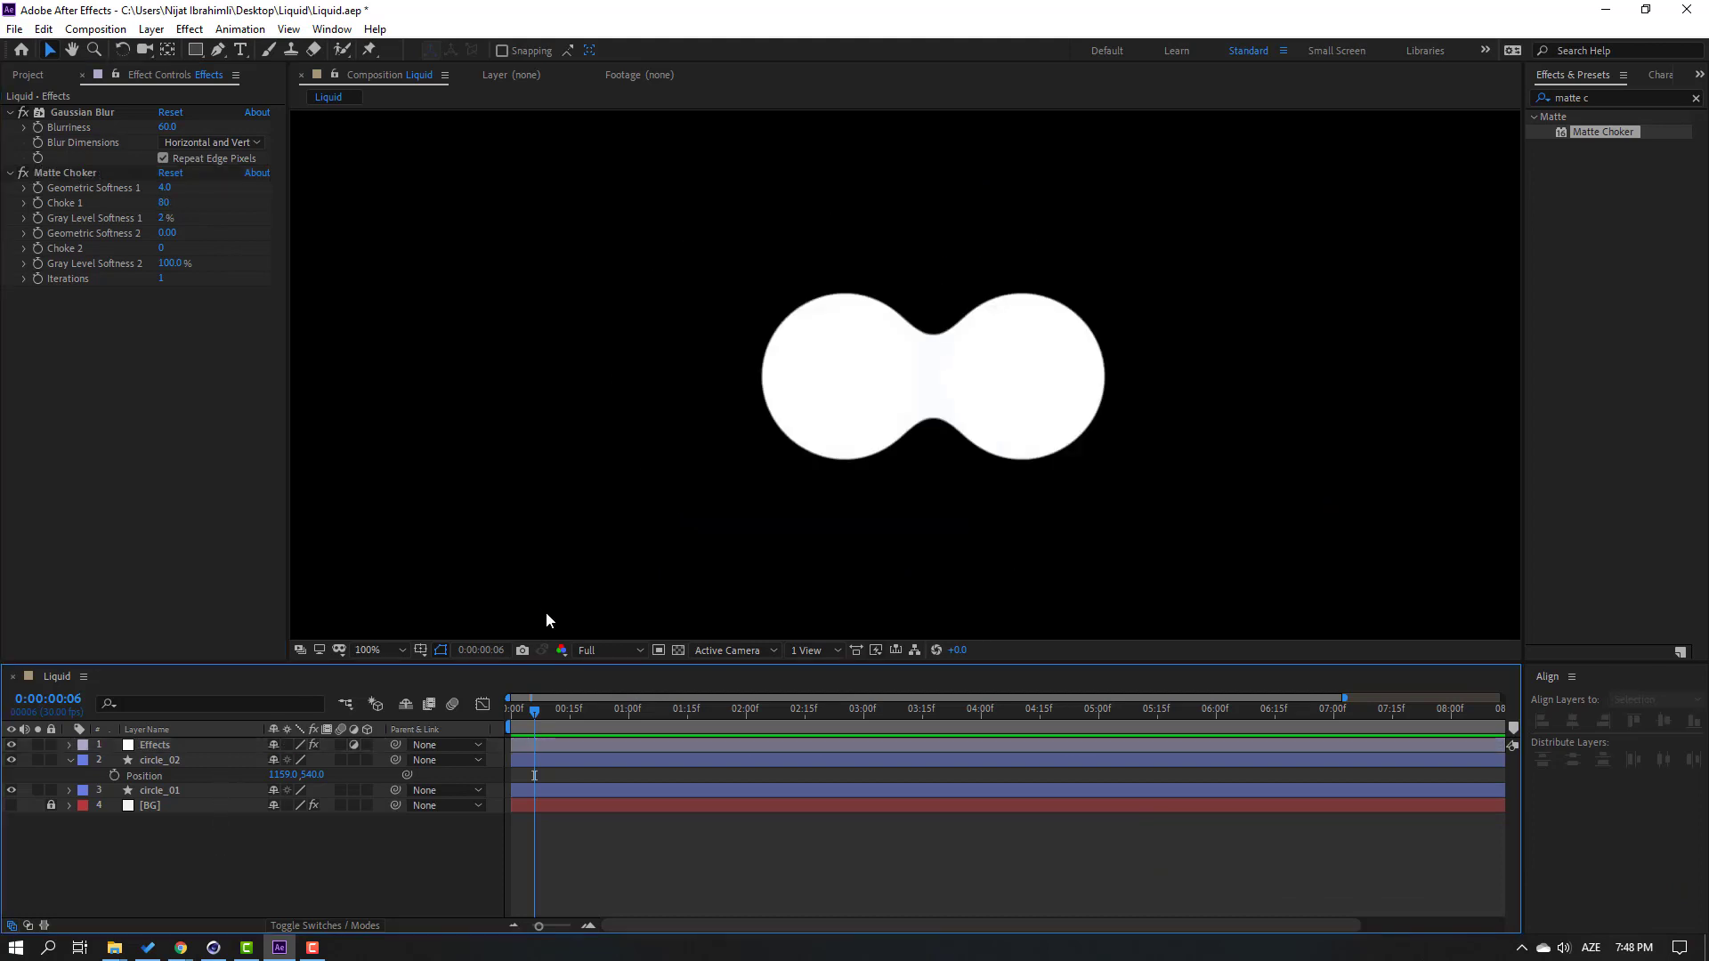
left_click(164, 761)
mouse_move(279, 775)
left_mouse_down()
mouse_move(305, 775)
mouse_move(263, 775)
mouse_move(302, 775)
left_mouse_up()
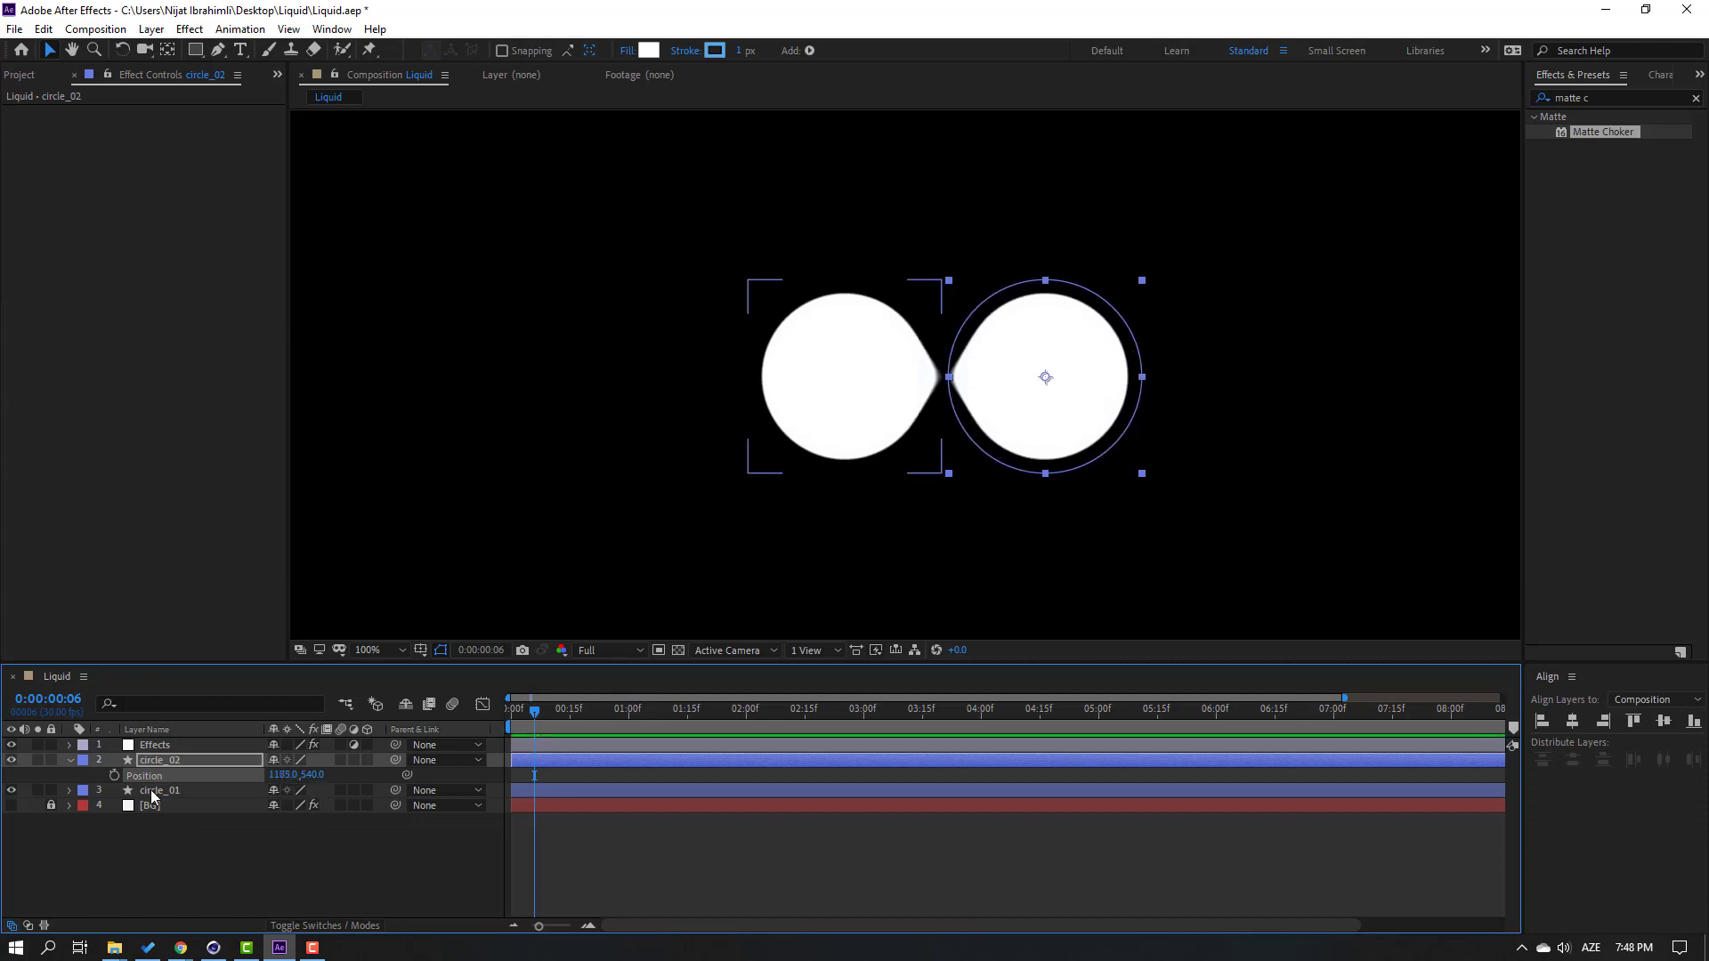
- Delete circle_02 and duplicate circle_01 twice to make three circles
left_click(162, 762)
key("Delete")
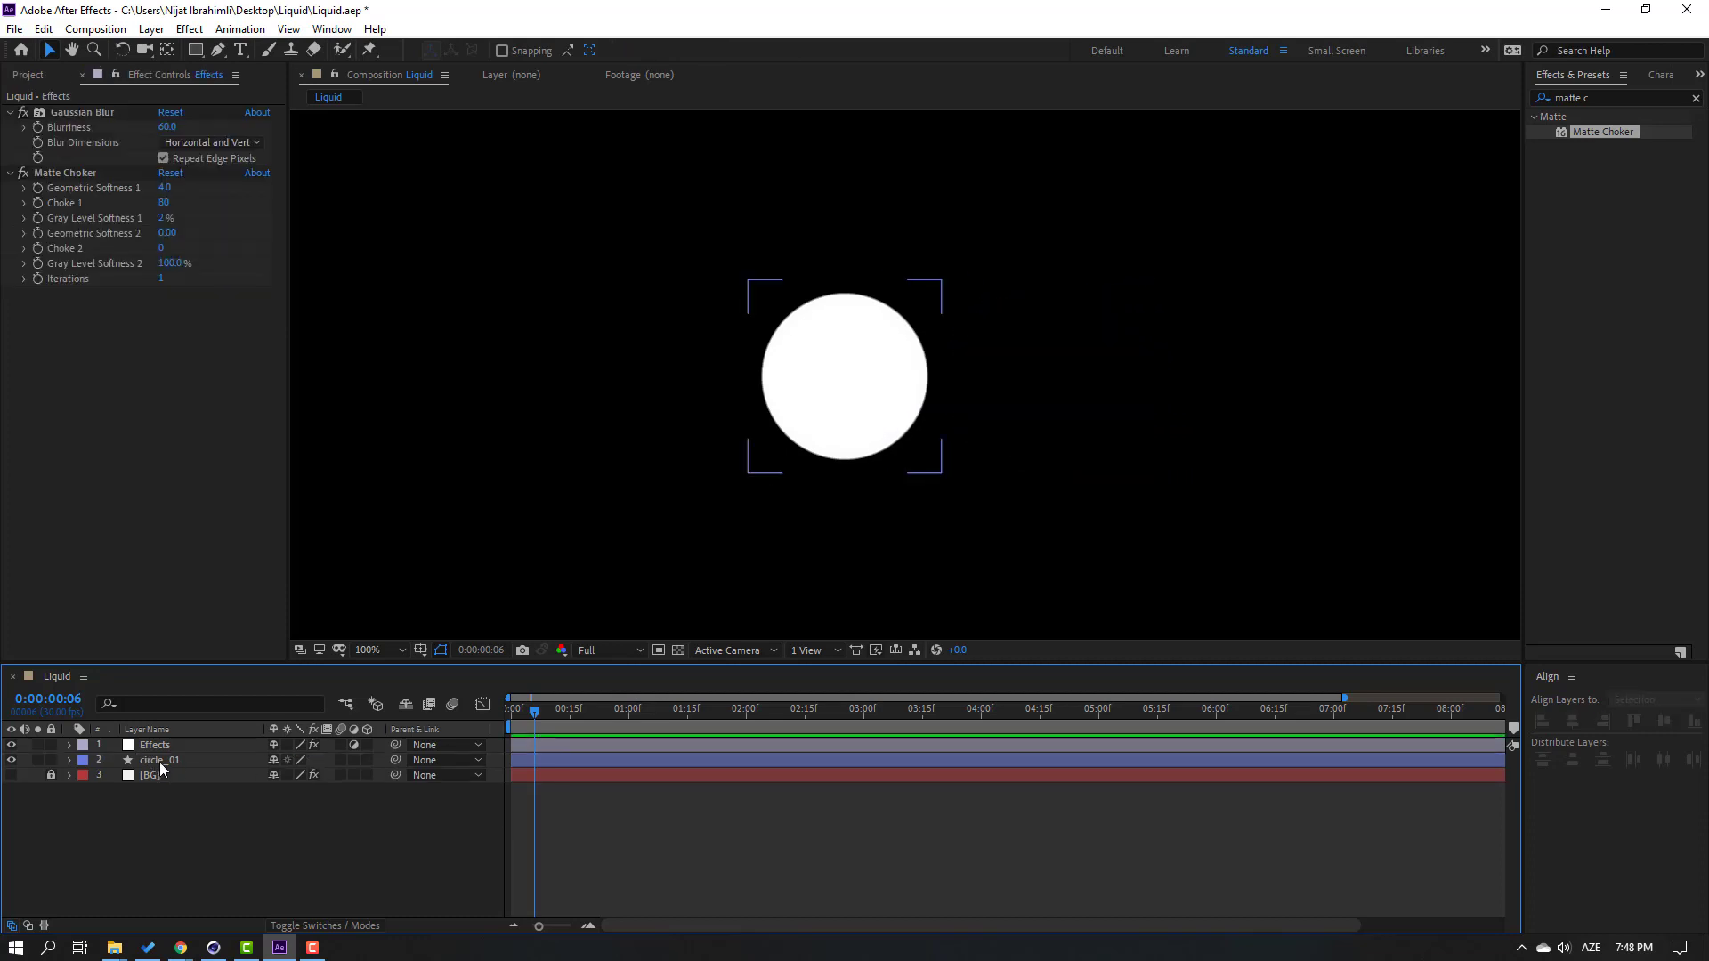
key("comma")
left_click(173, 760)
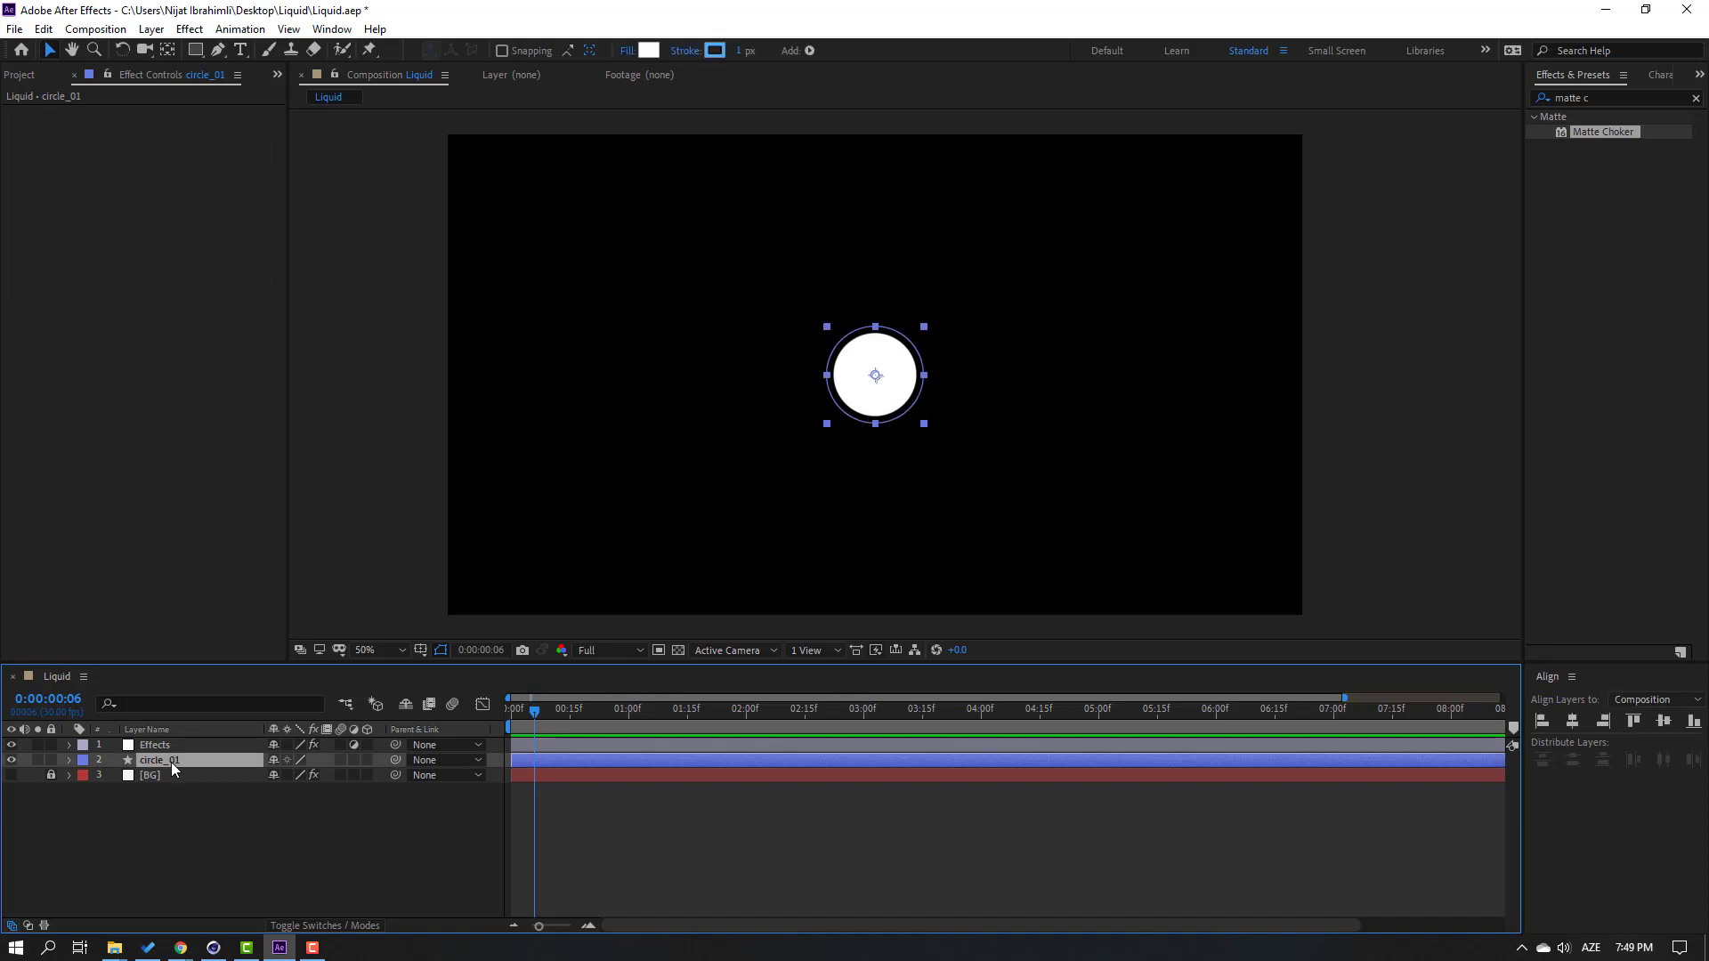
key("ctrl+d")
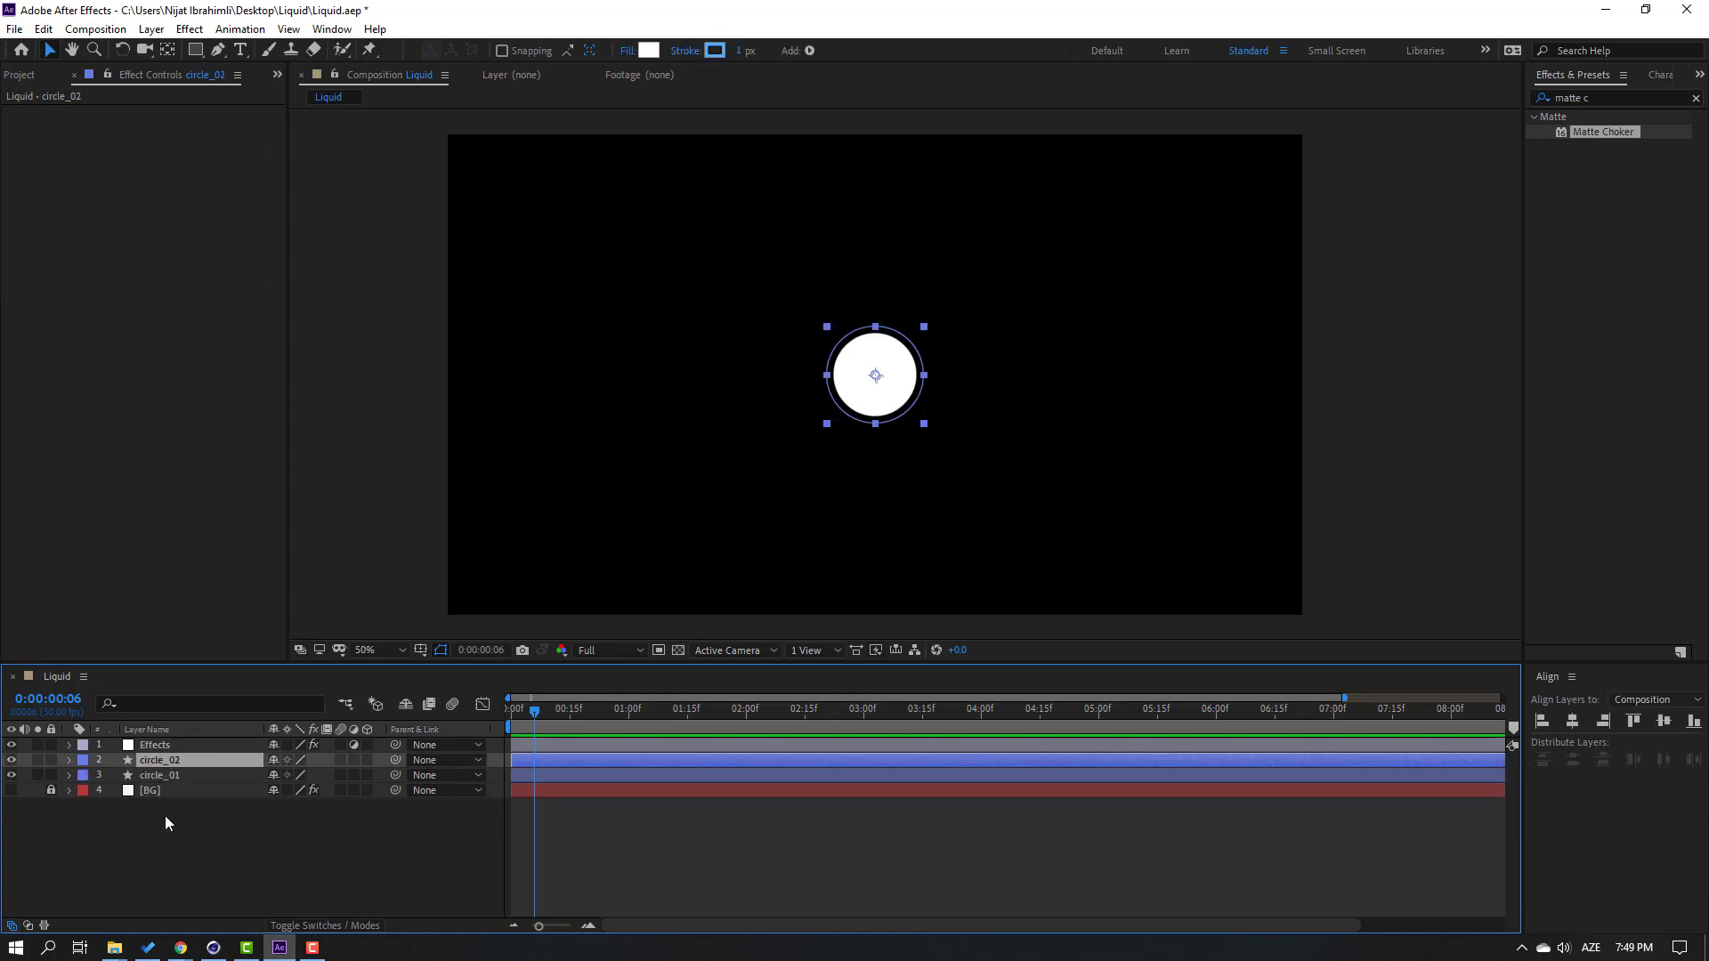
key("ctrl+d")
- Keyframe circle_02 and circle_03 spreading from centre to x 1221 and 688 by frame 10
left_click(160, 775)
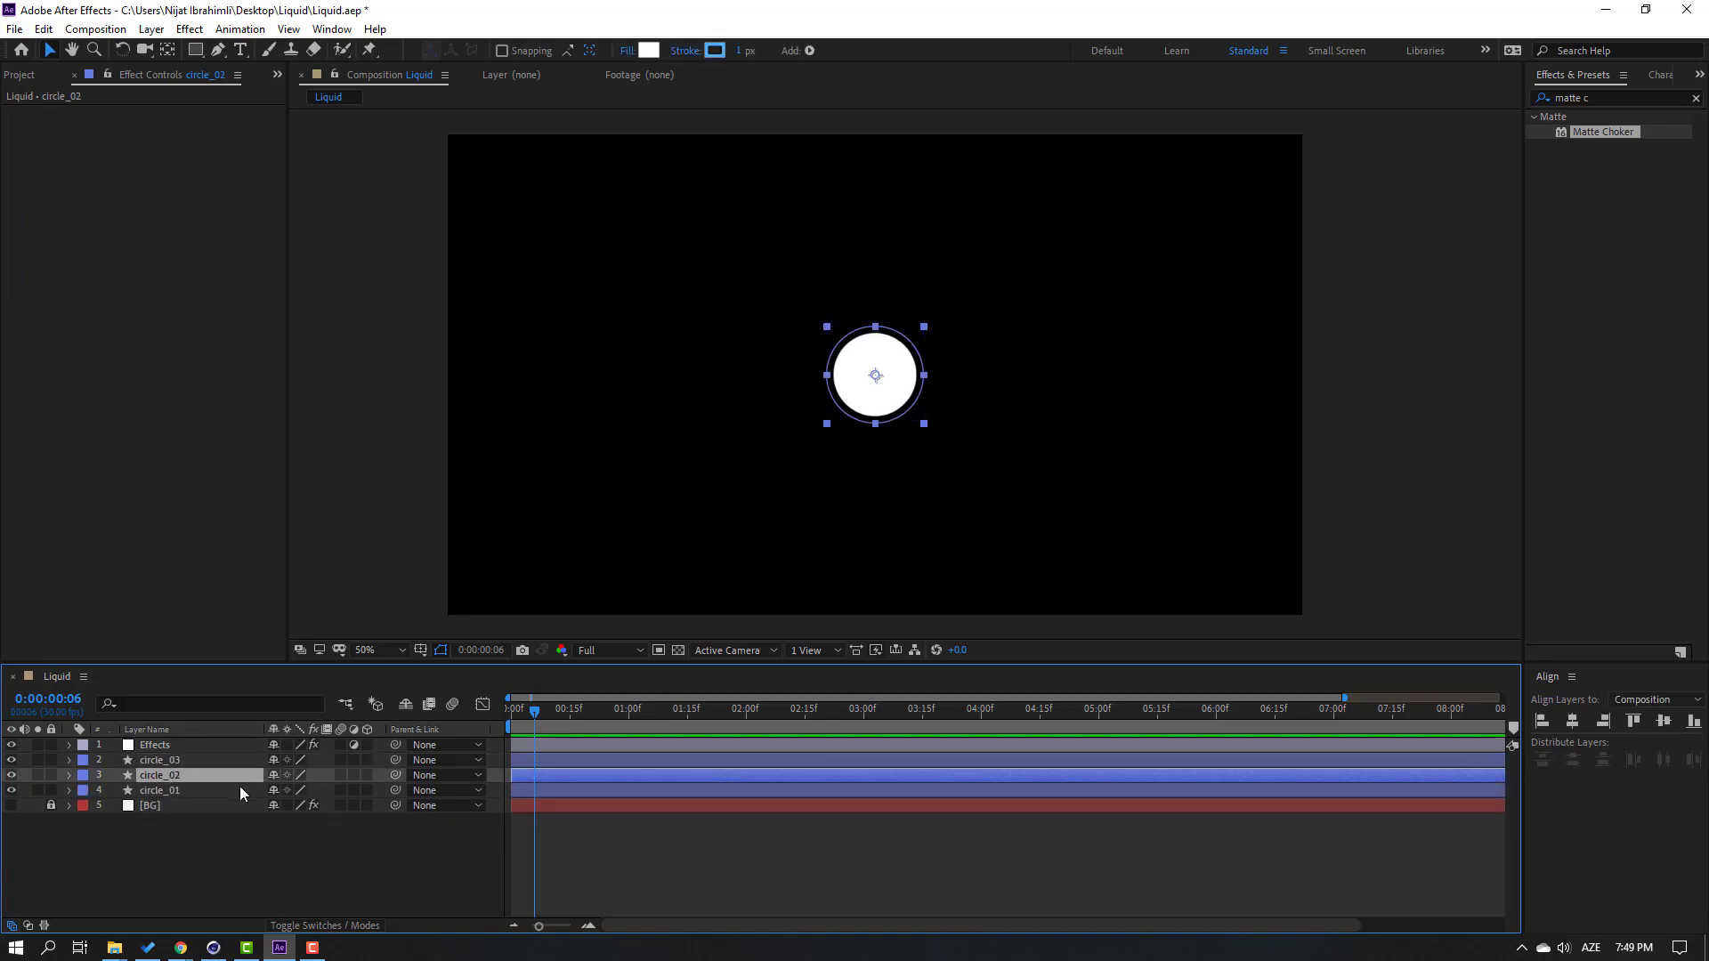
left_click(167, 760, "ctrl")
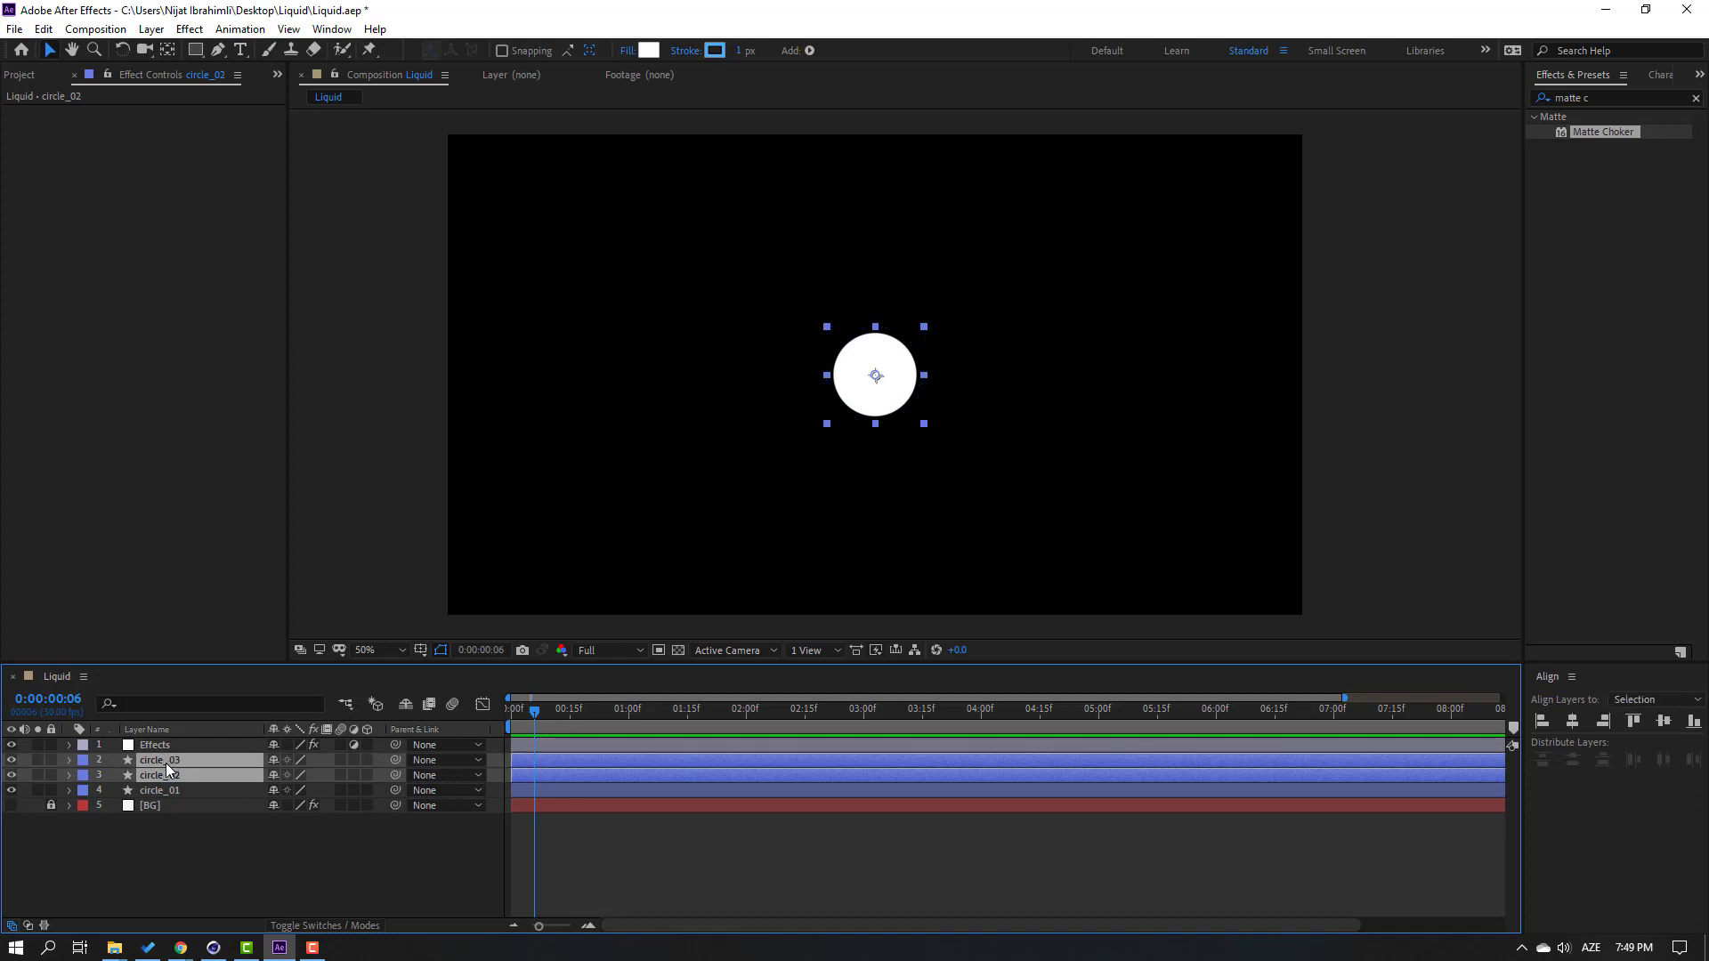
key("p")
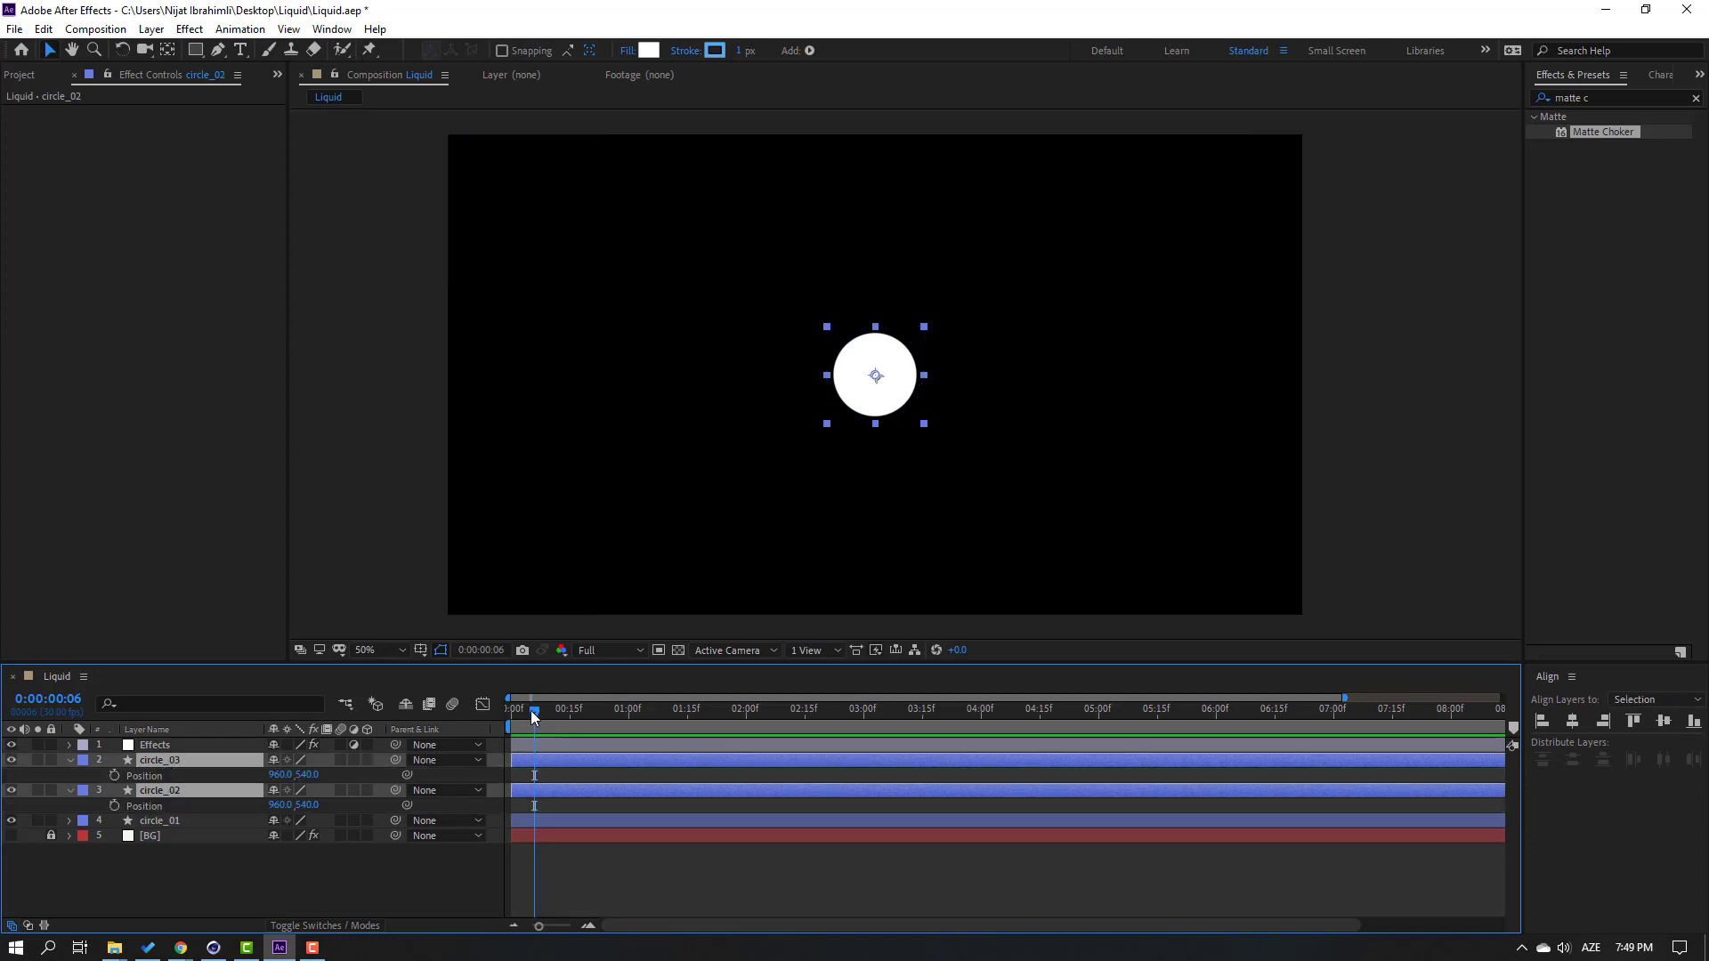
left_click_drag(531, 710, 502, 710)
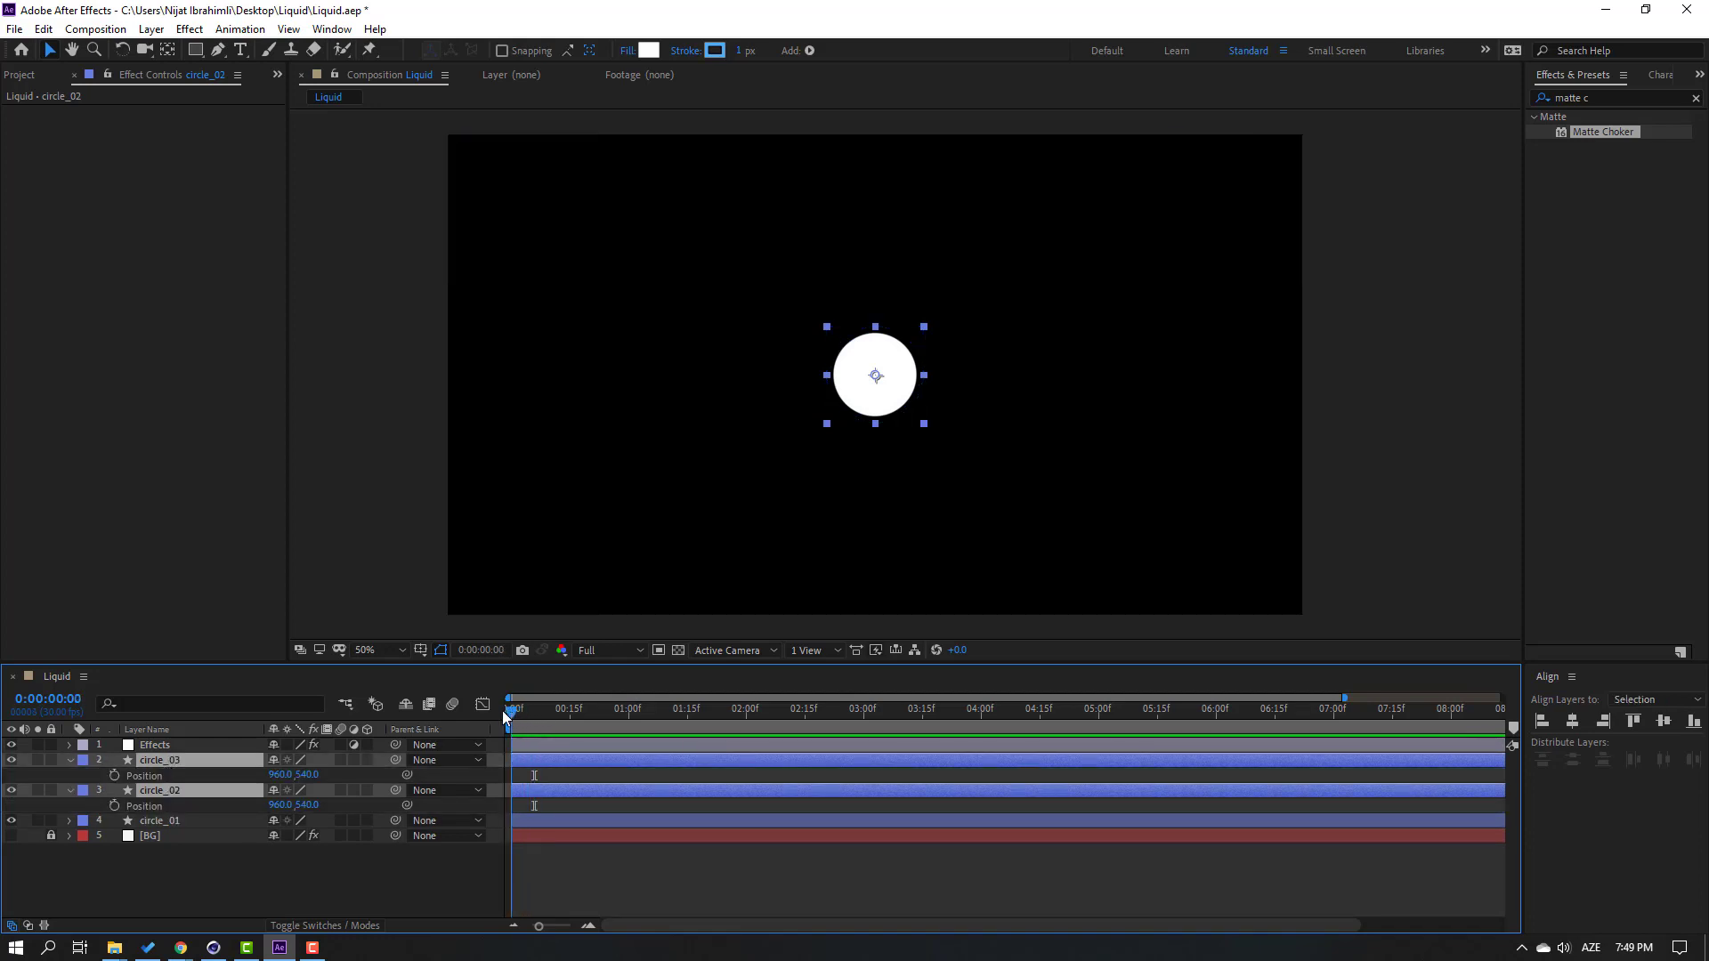
left_click(114, 775)
left_click(114, 805)
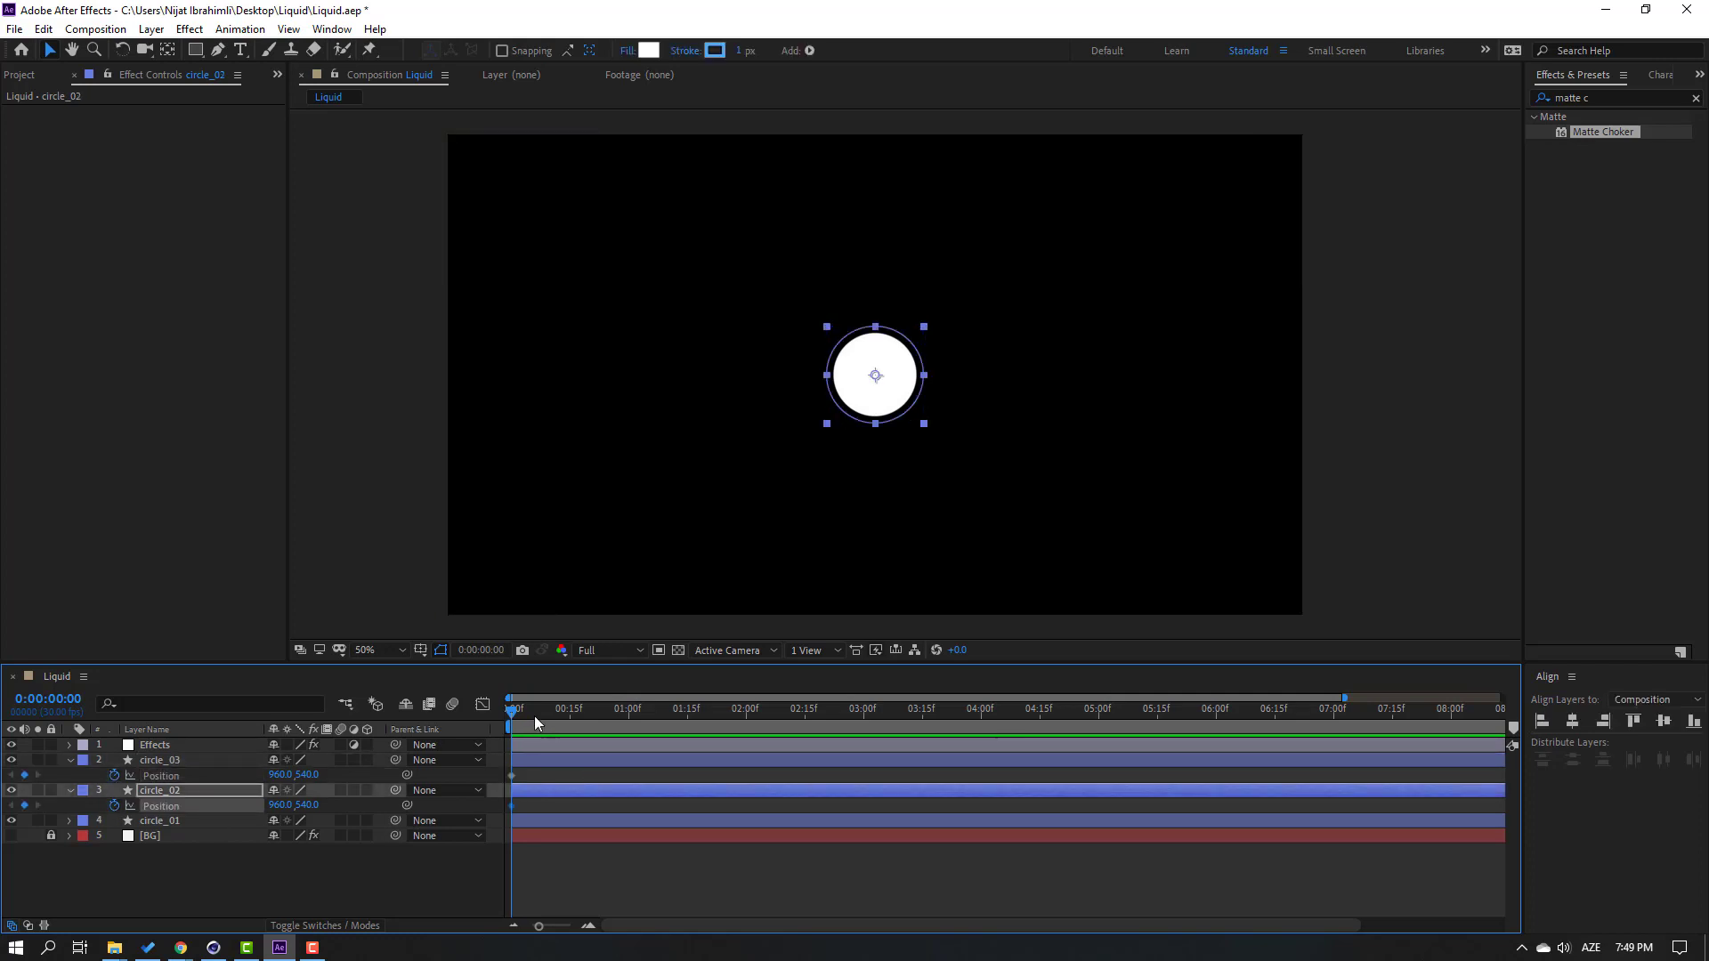
left_click_drag(534, 715, 550, 712)
left_click_drag(282, 806, 513, 804)
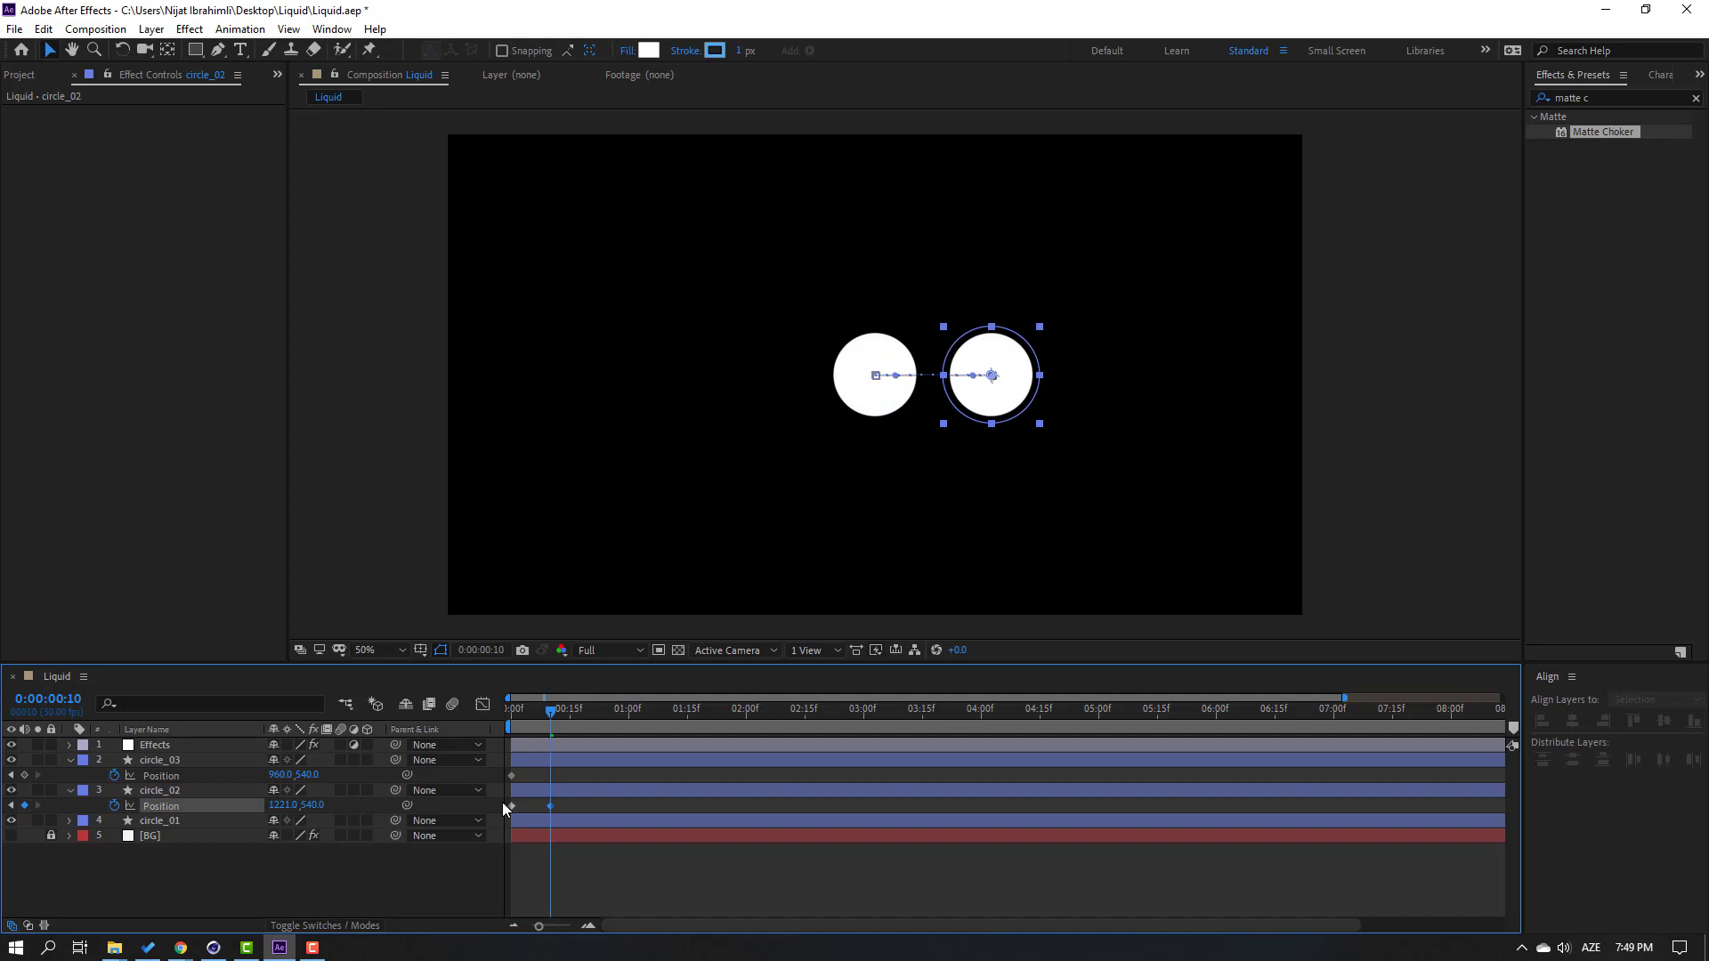
left_click_drag(288, 782, 46, 782)
left_click(161, 819)
- Duplicate the three circles and move the copies above circle_03 in the layer stack
left_click(162, 863)
left_click(171, 821)
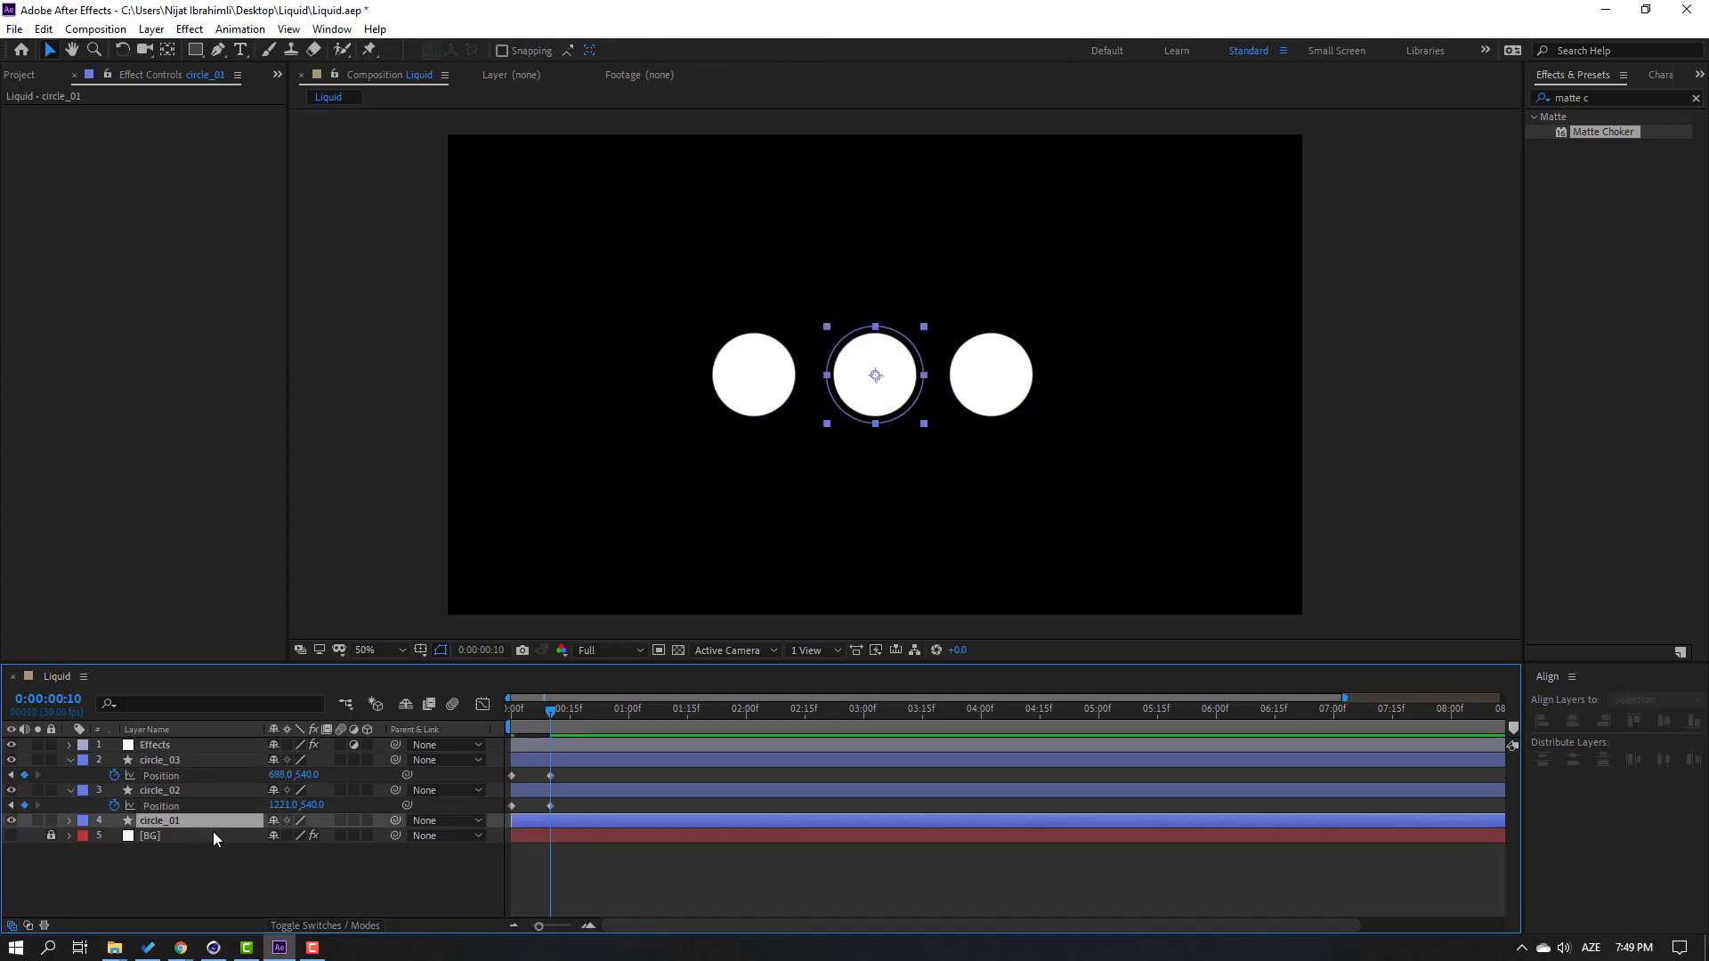
left_click(158, 791, "ctrl")
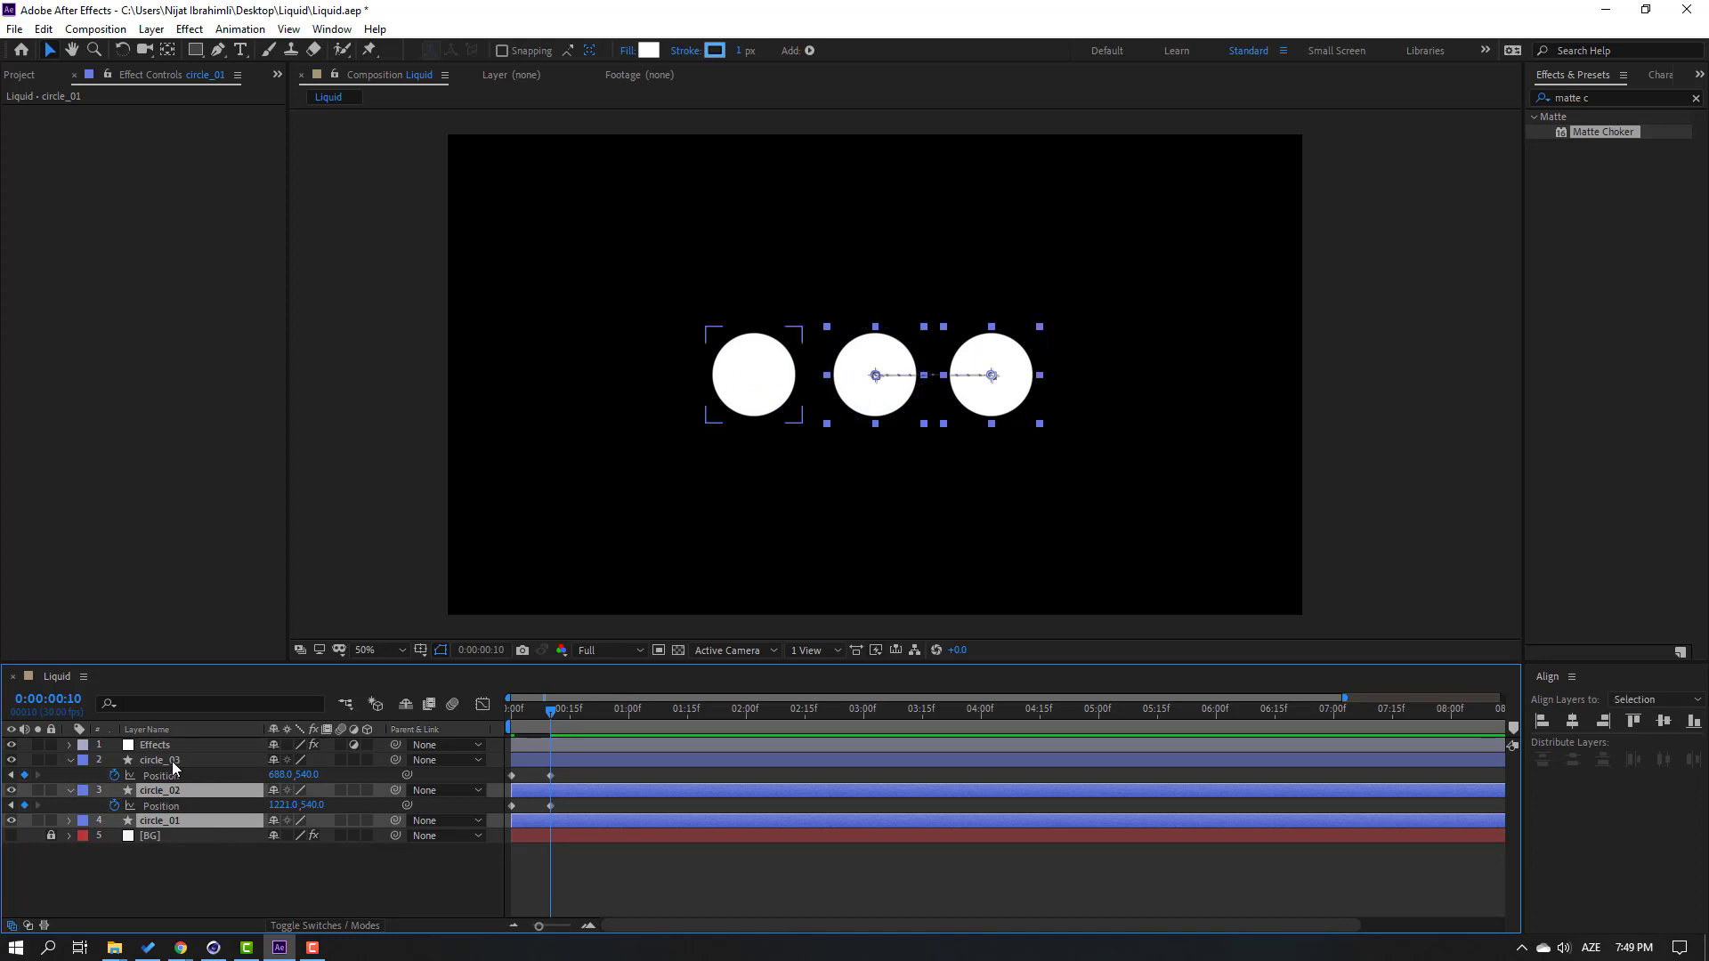
left_click(169, 762, "ctrl")
key("ctrl+d")
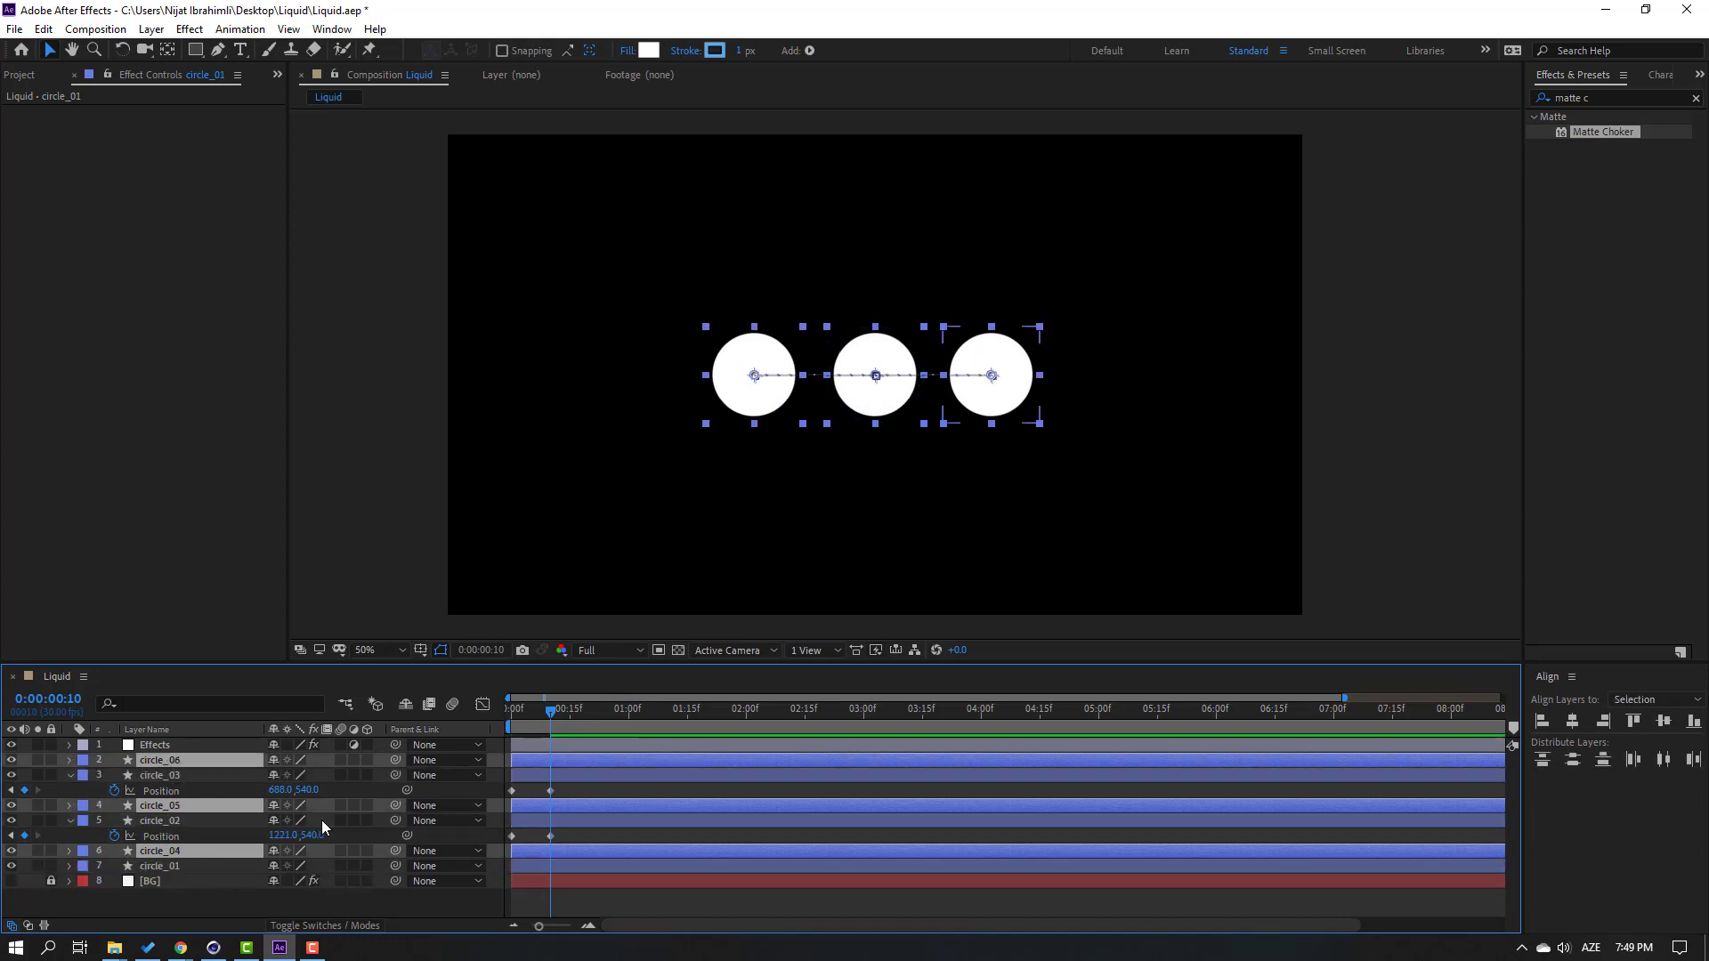
left_click_drag(153, 808, 172, 769)
left_click(88, 767)
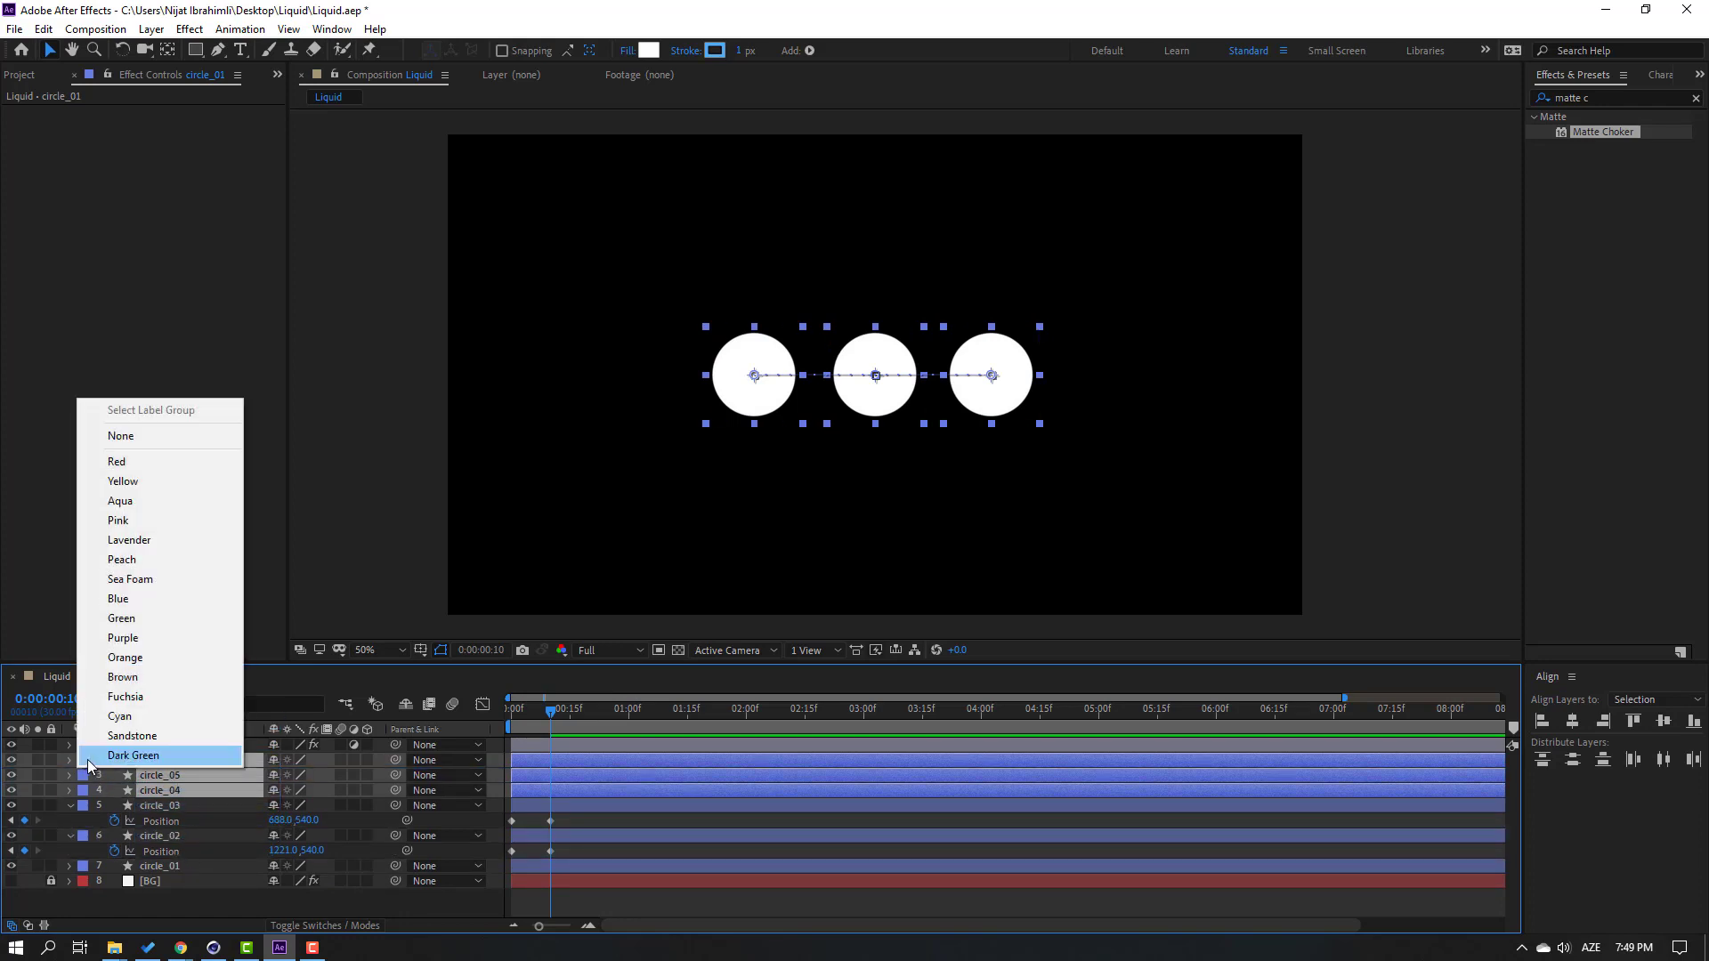
- Label the three copies pink and delete their inherited Position keyframes
left_click(114, 522)
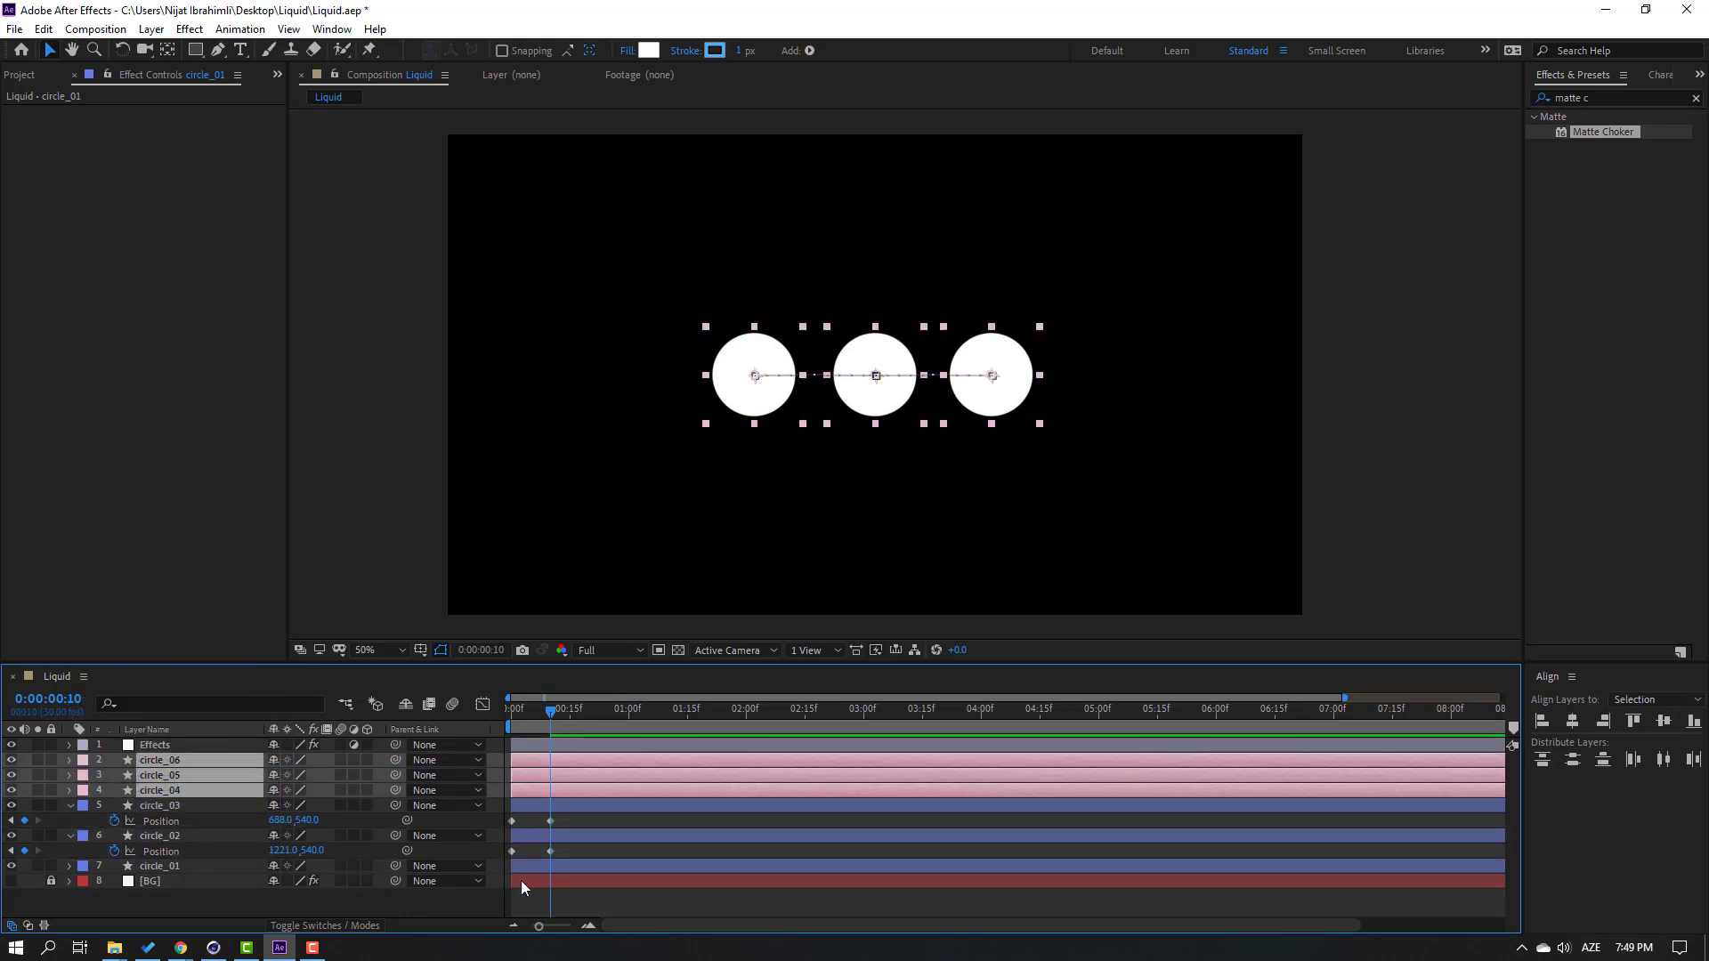
key("p")
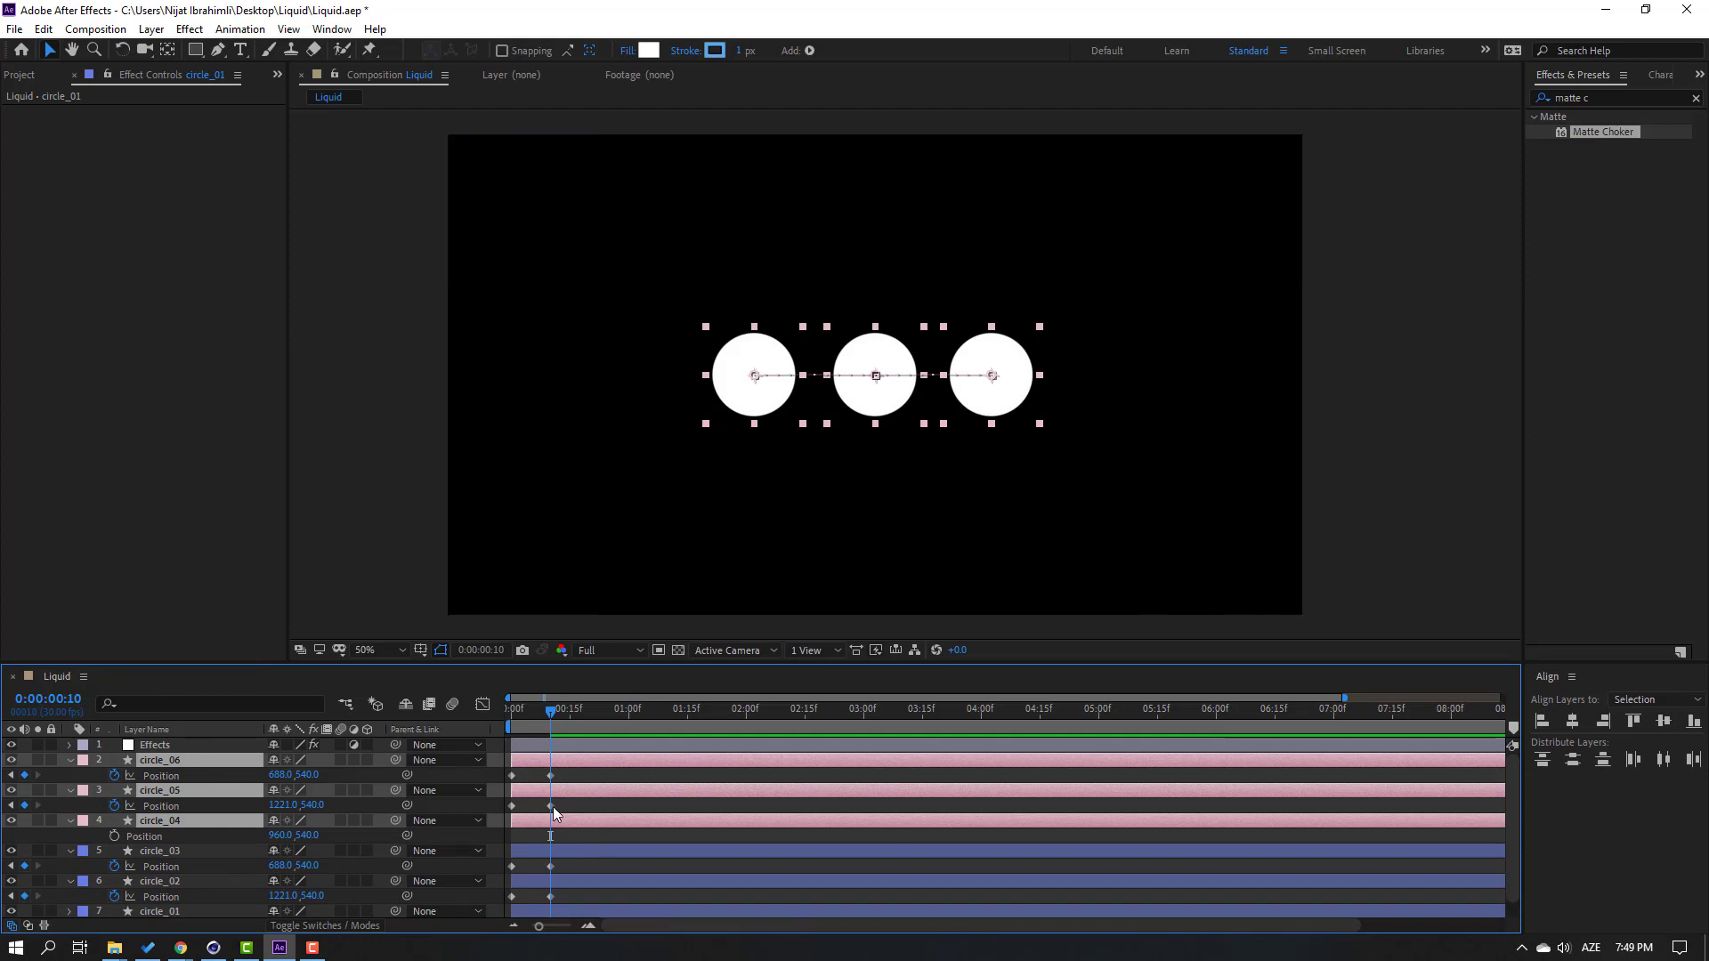
left_click_drag(570, 772, 488, 815)
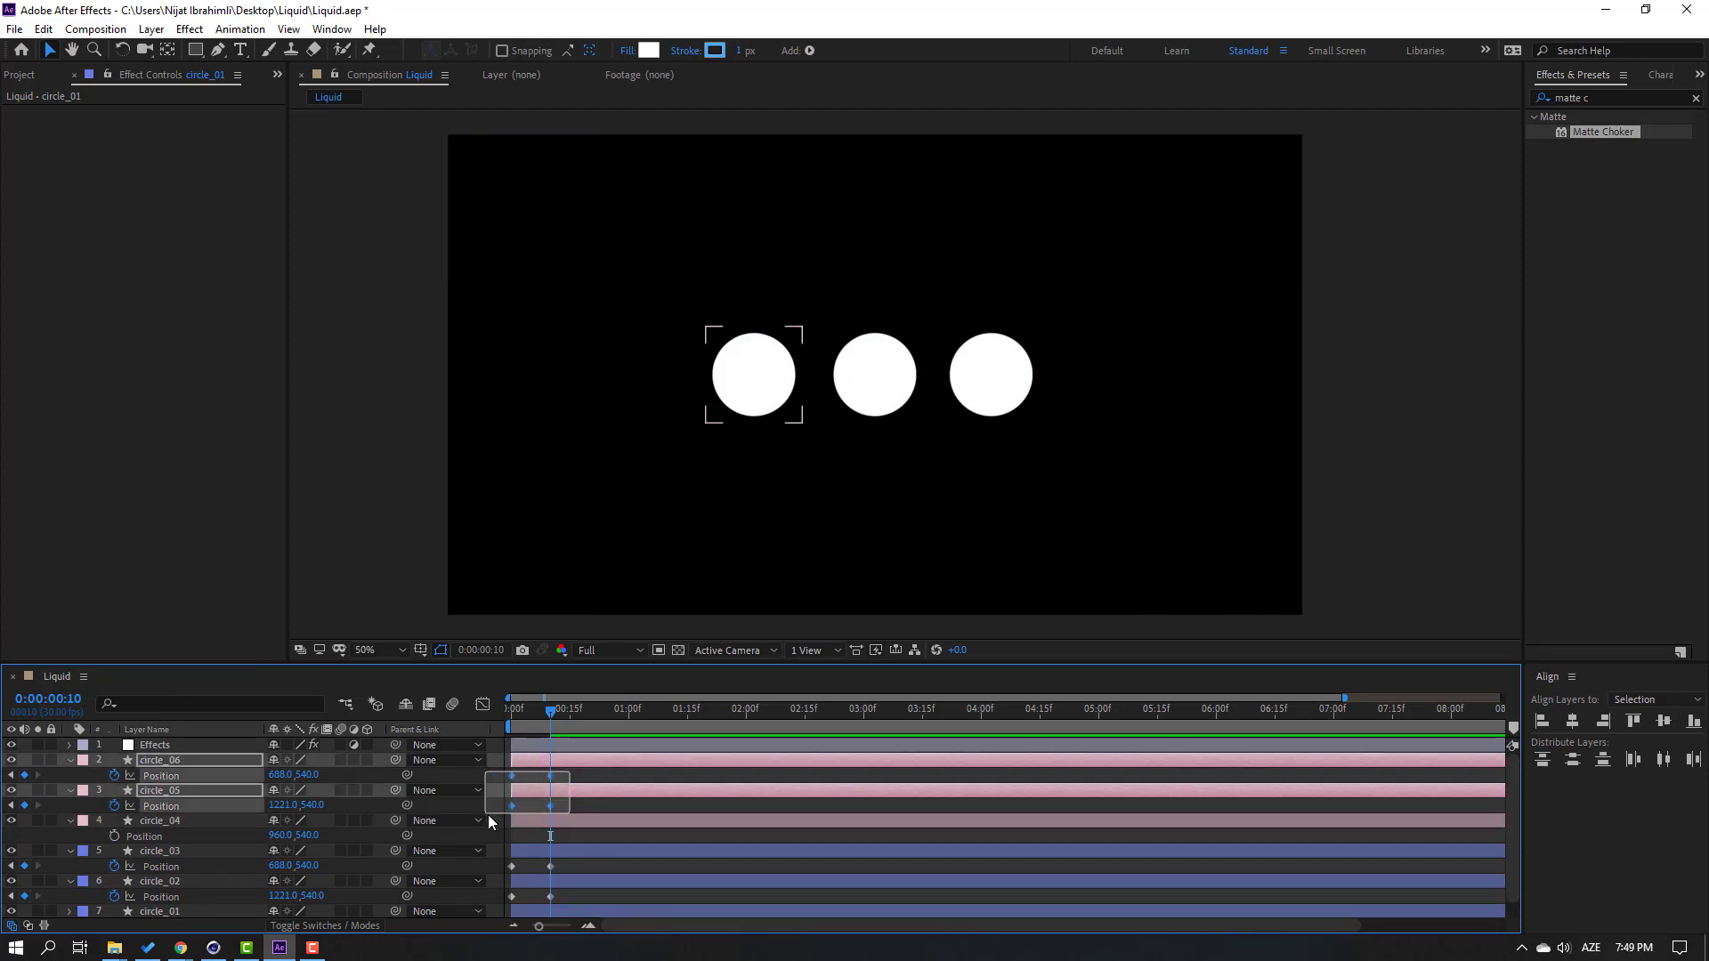
key("Delete")
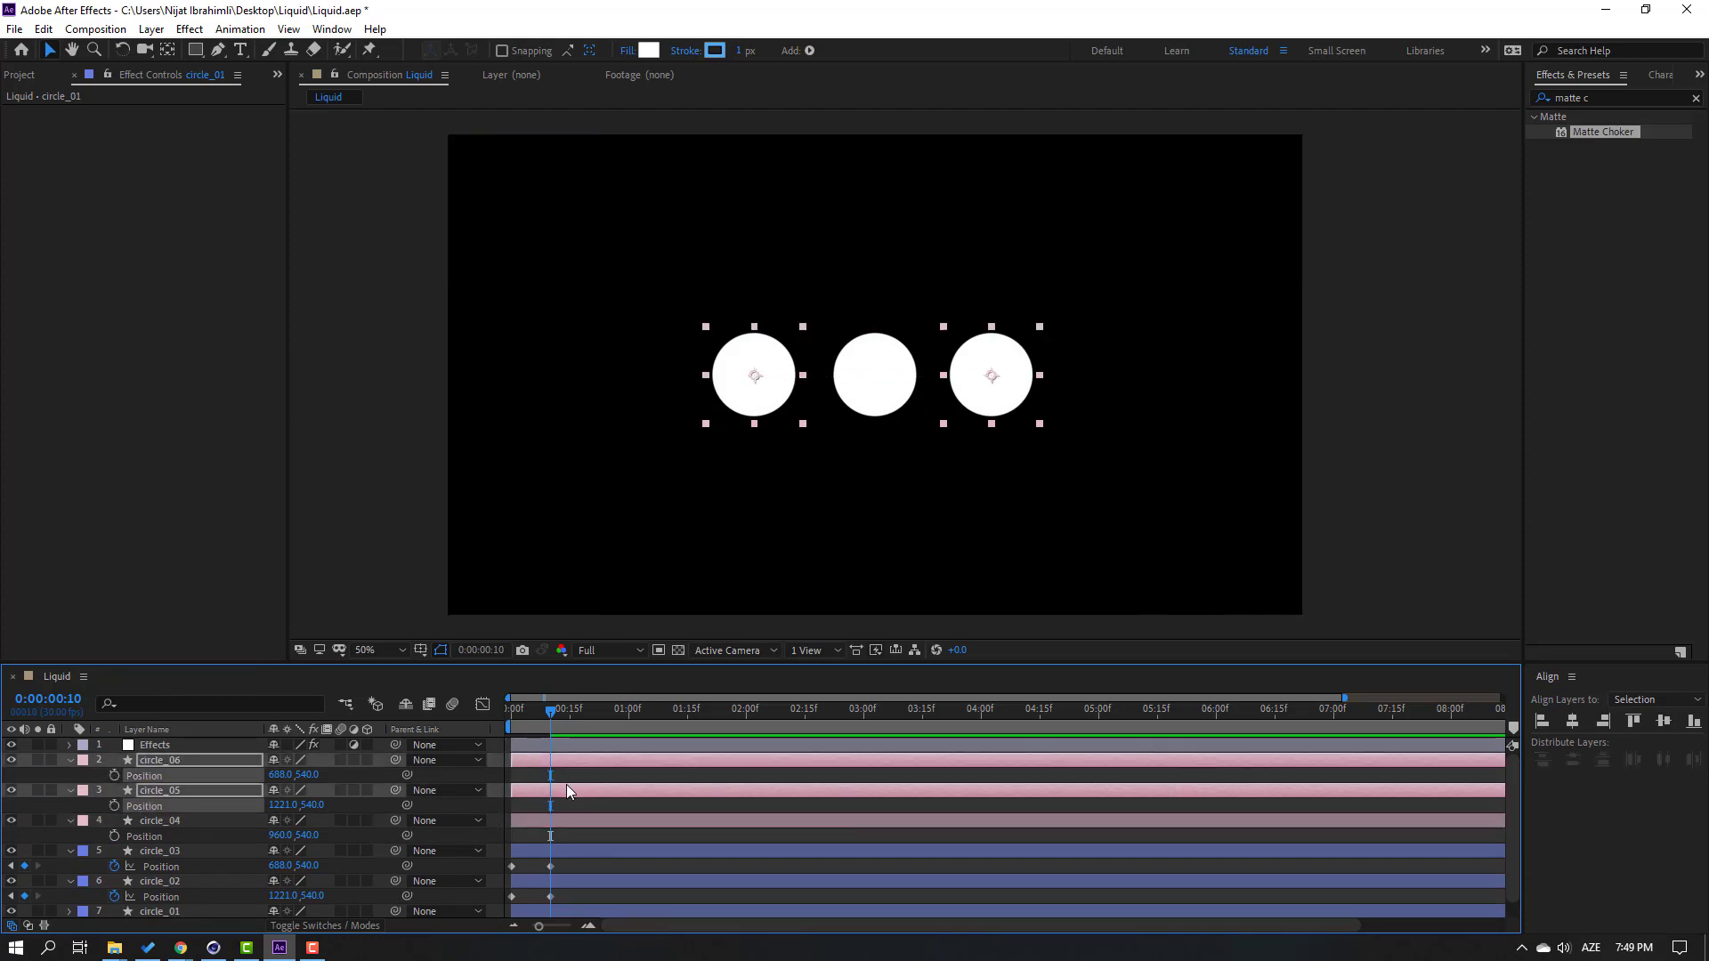
- Delay circle_04–06 and keyframe them dropping from y 540 to 824 between 00:15f and 00:25f
left_click(153, 821)
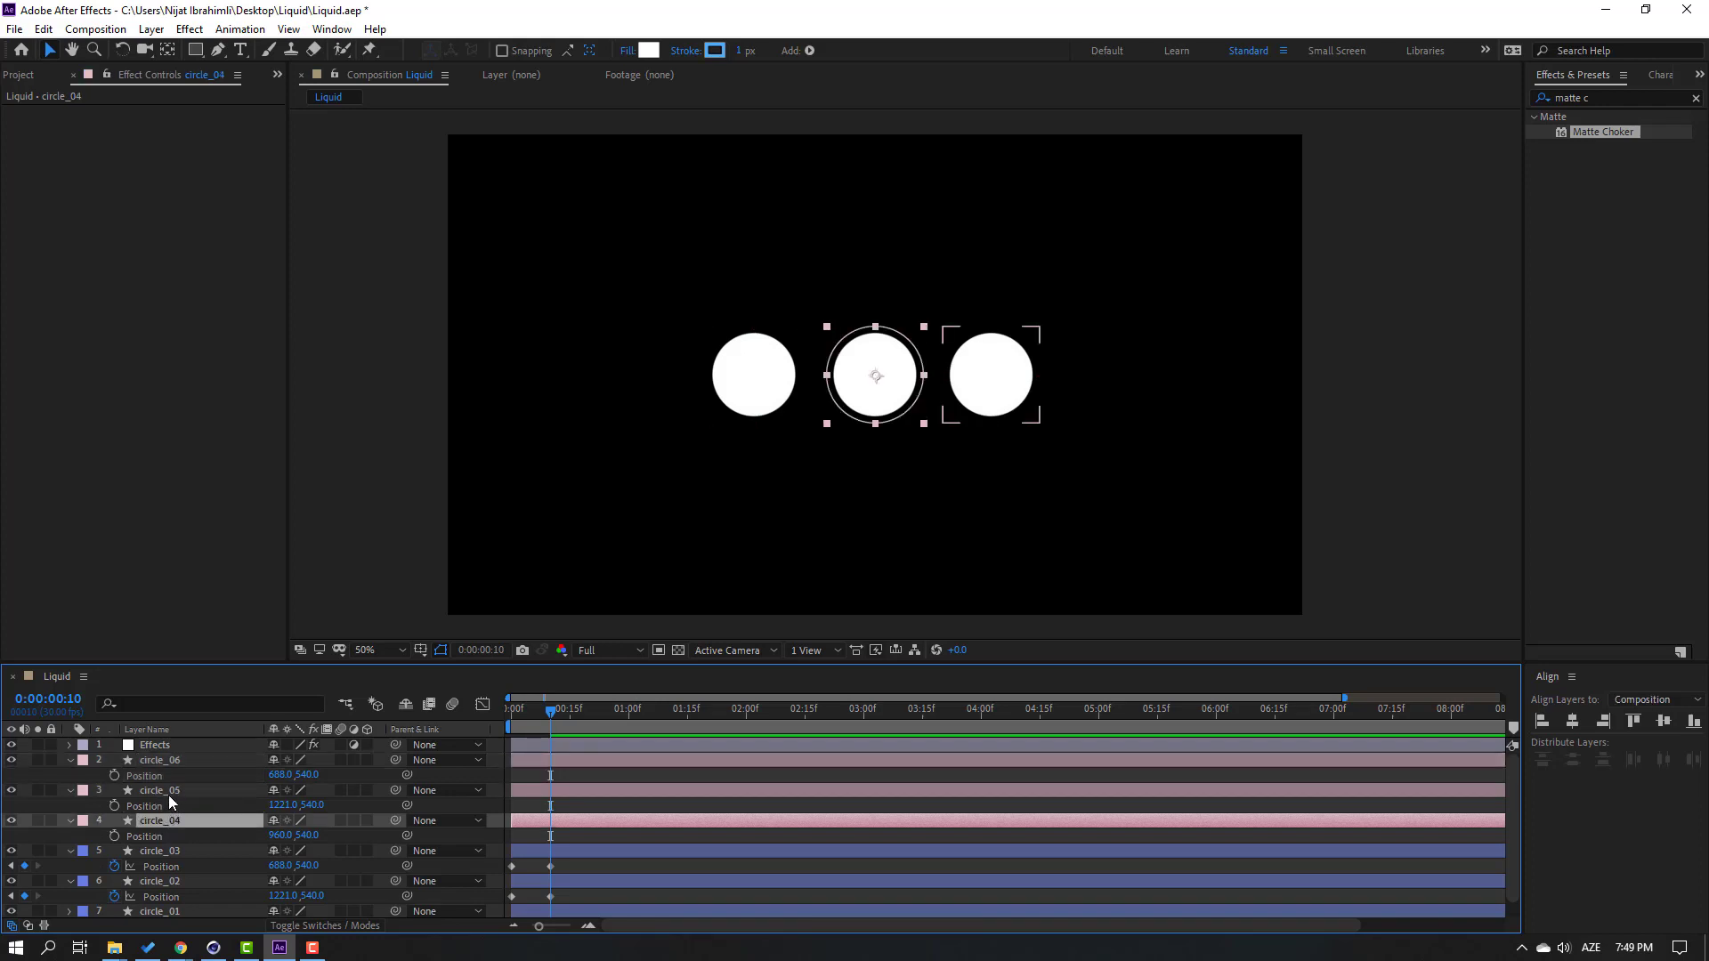
left_click(169, 792, "ctrl")
left_click(171, 763, "ctrl")
left_click_drag(591, 773, 628, 768)
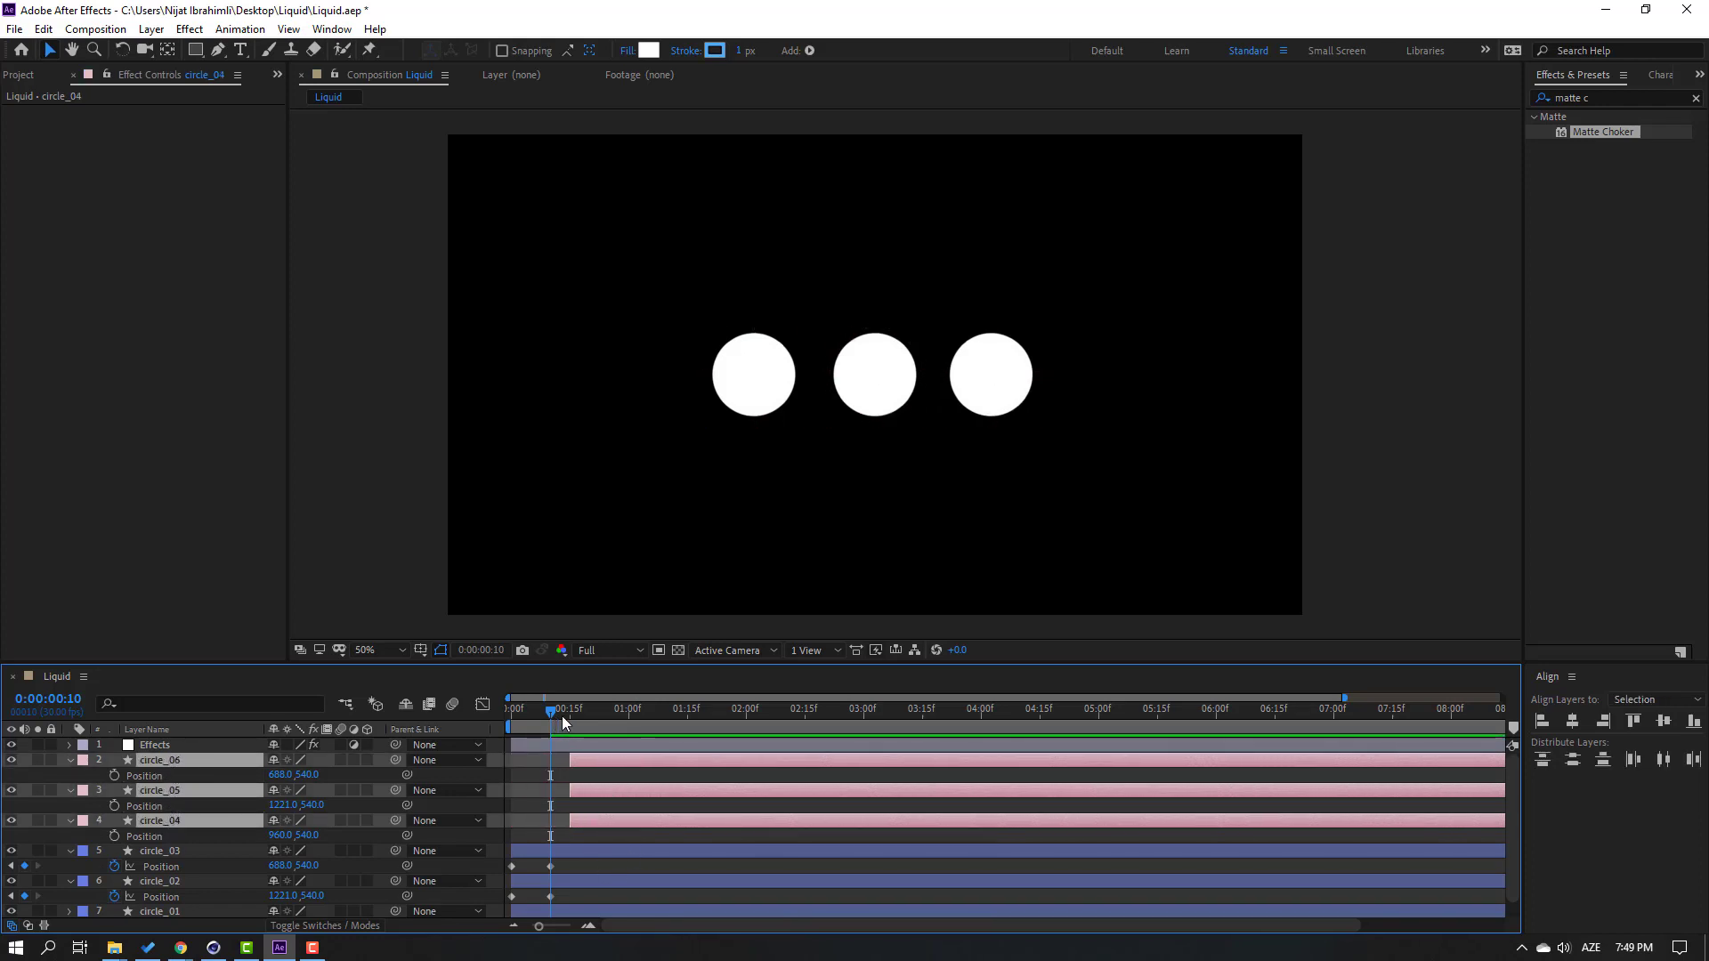
left_click_drag(563, 716, 570, 712)
left_click(115, 777)
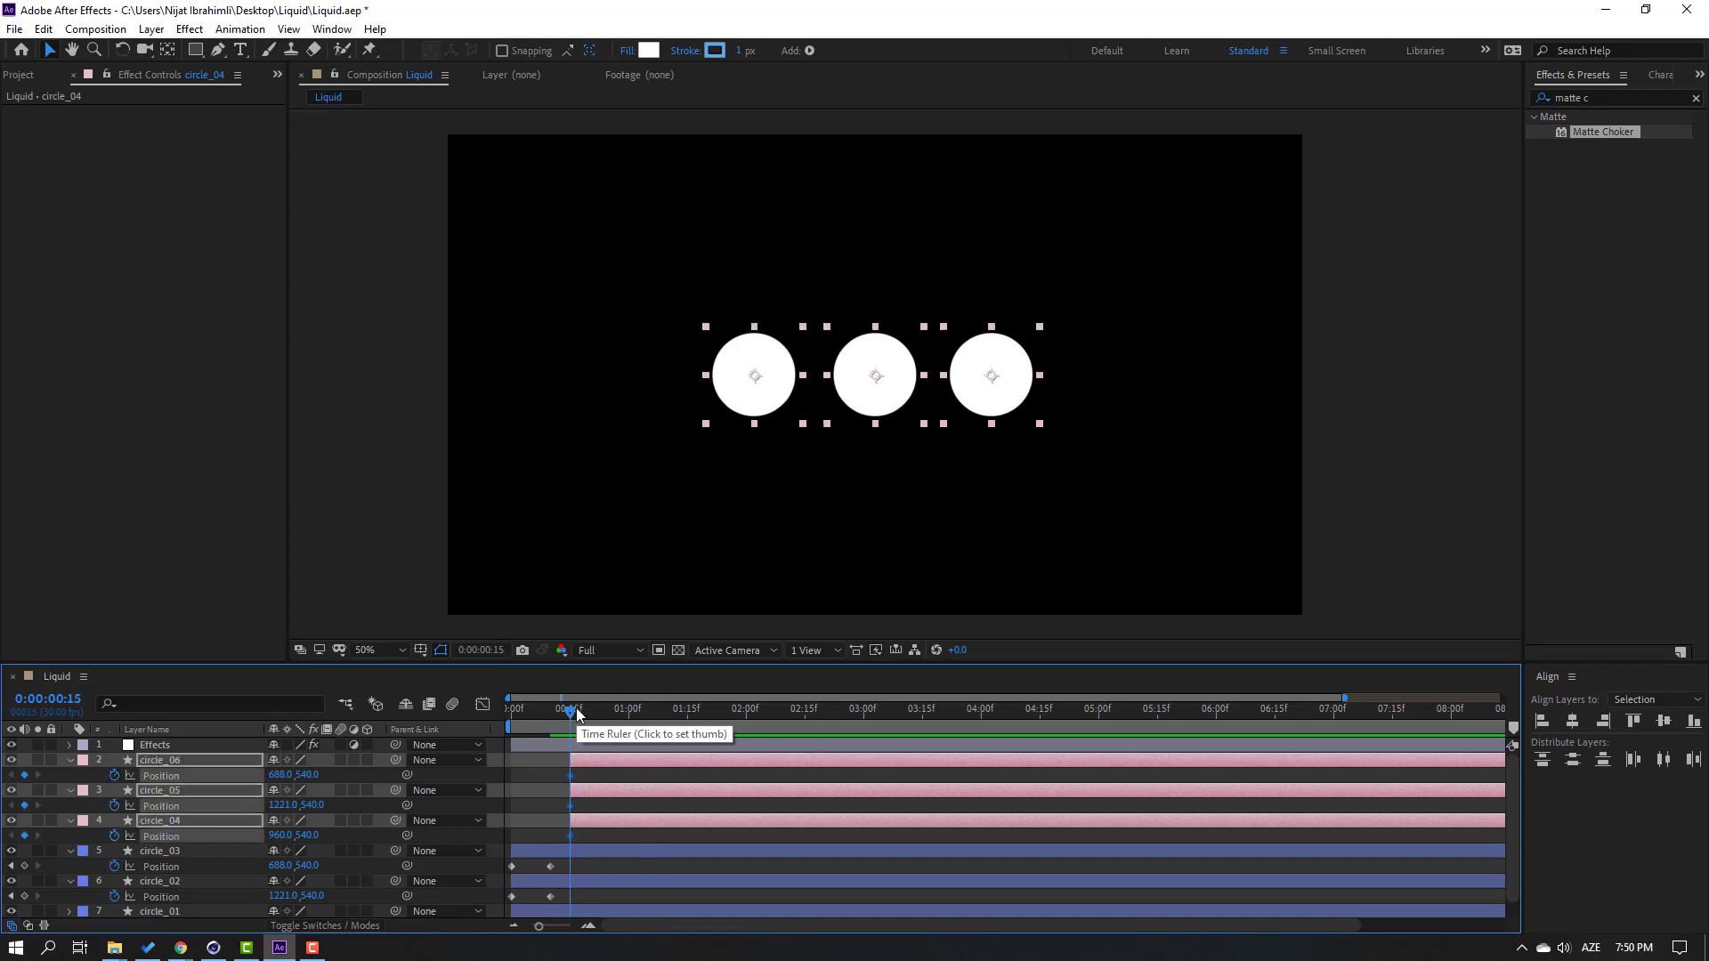
key("shift+Page_Down")
left_click_drag(307, 774, 500, 892)
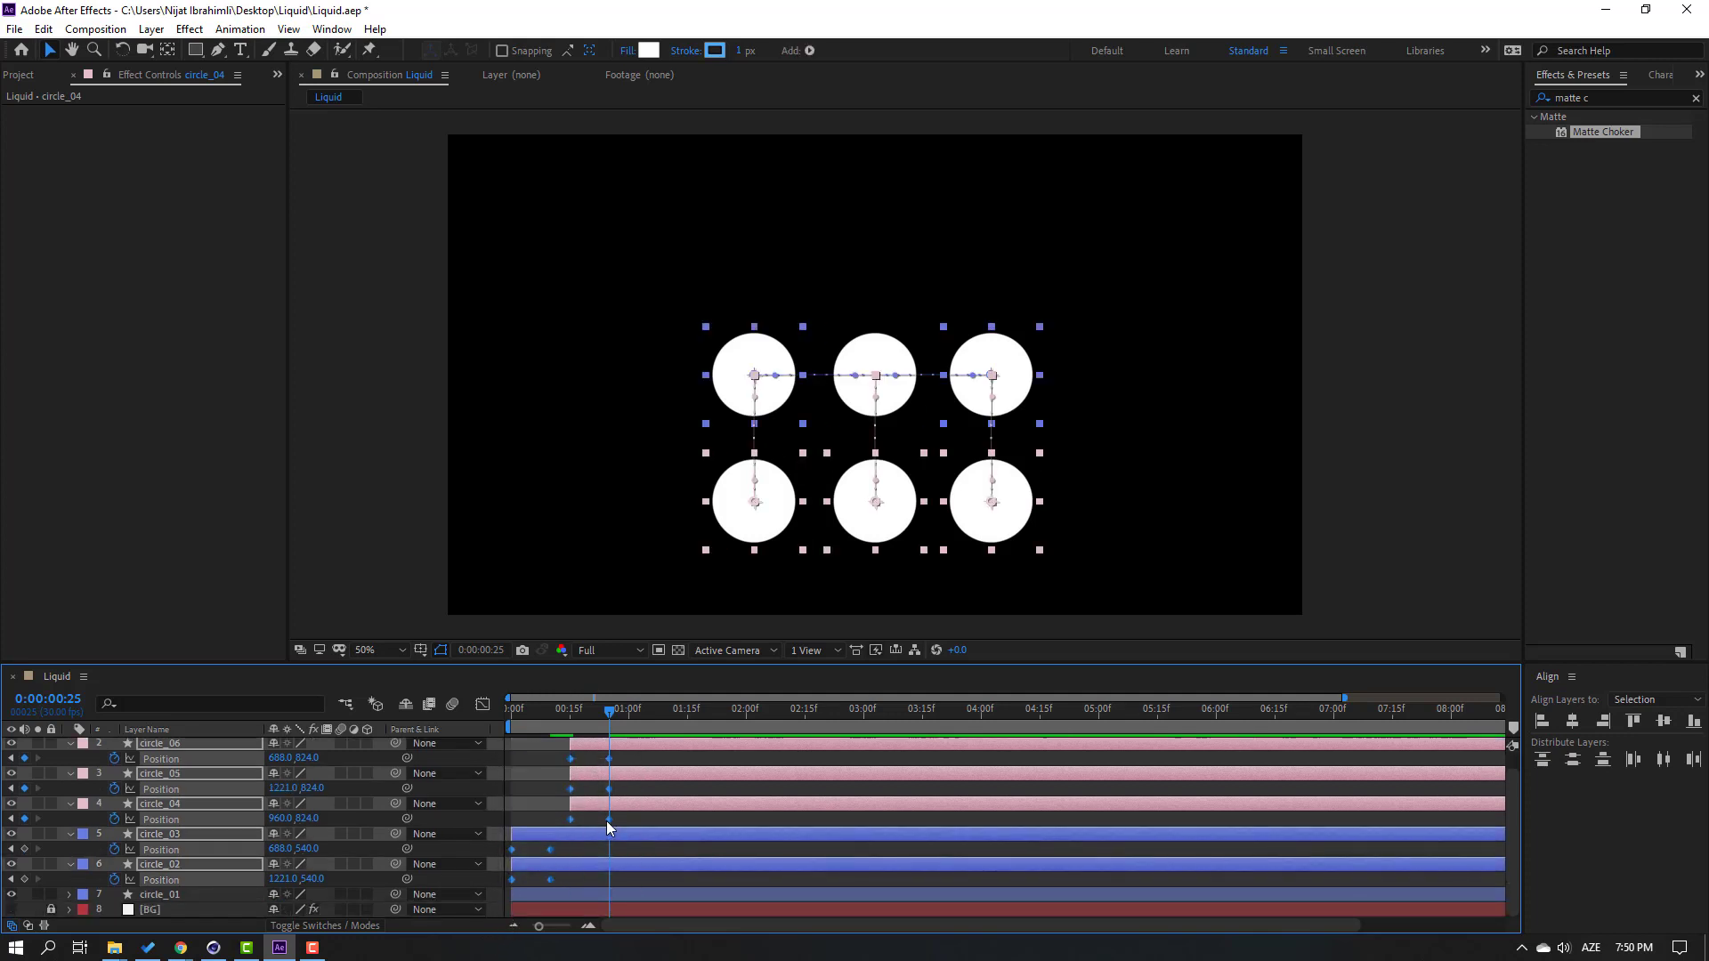
- Apply Easy Ease to the selected circle keyframes and preview the animation
right_click(608, 821)
mouse_move(712, 808)
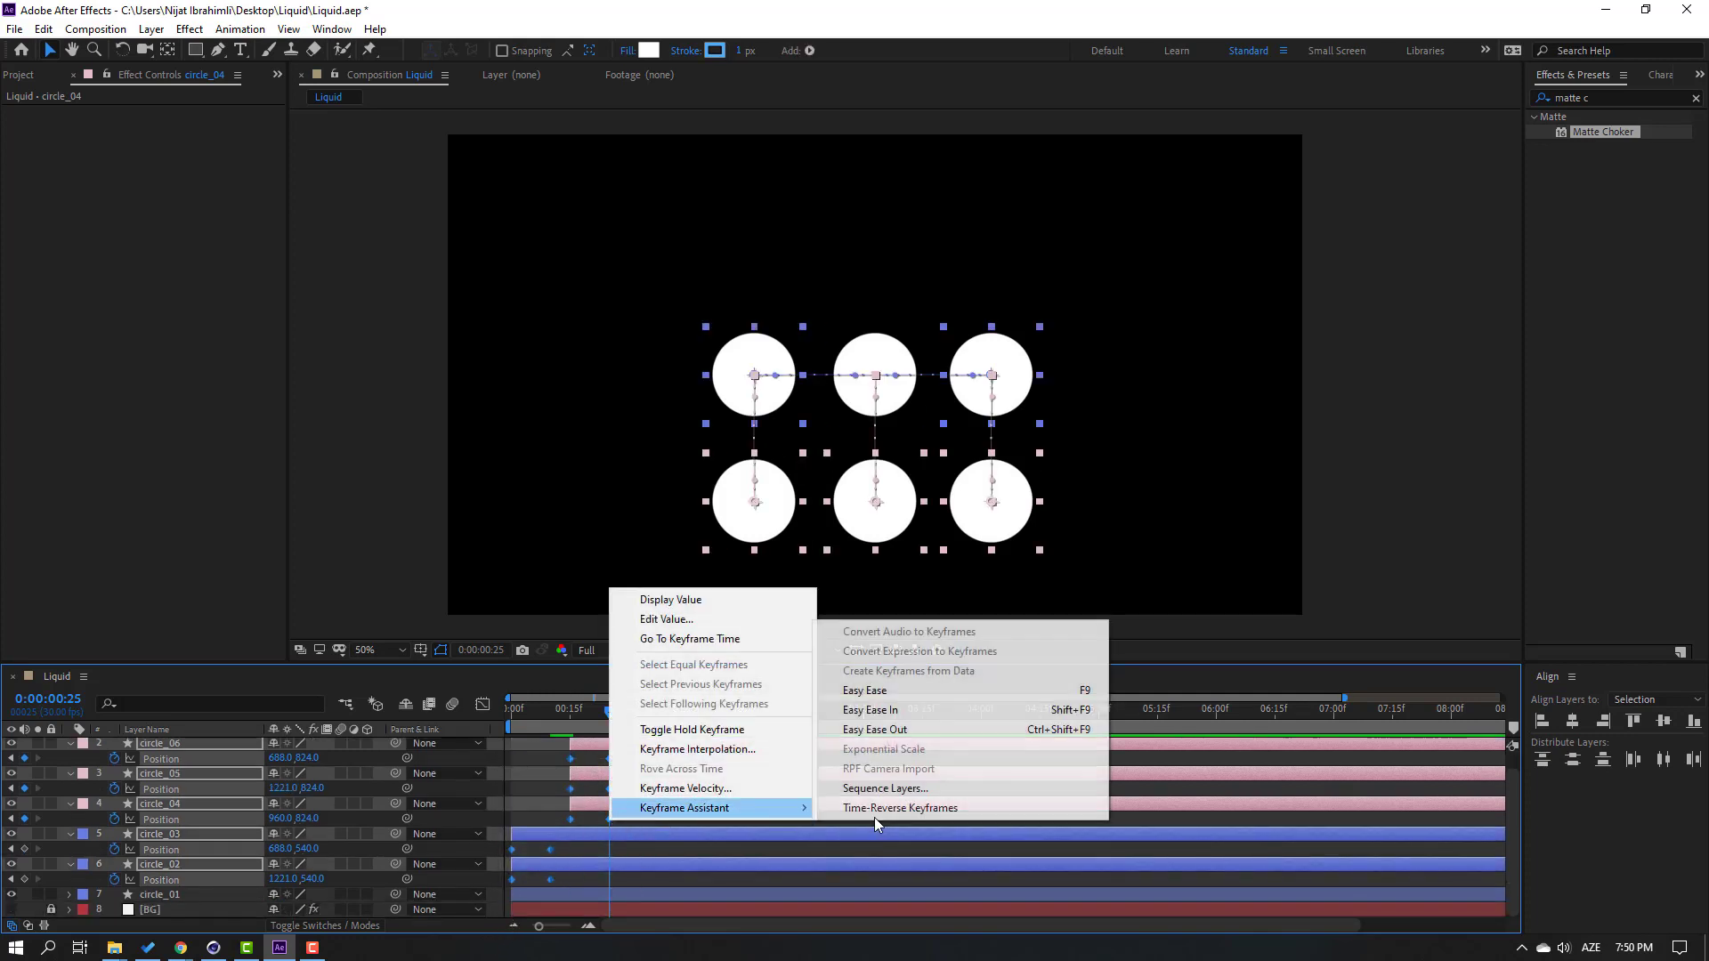
left_click(863, 698)
key("space")
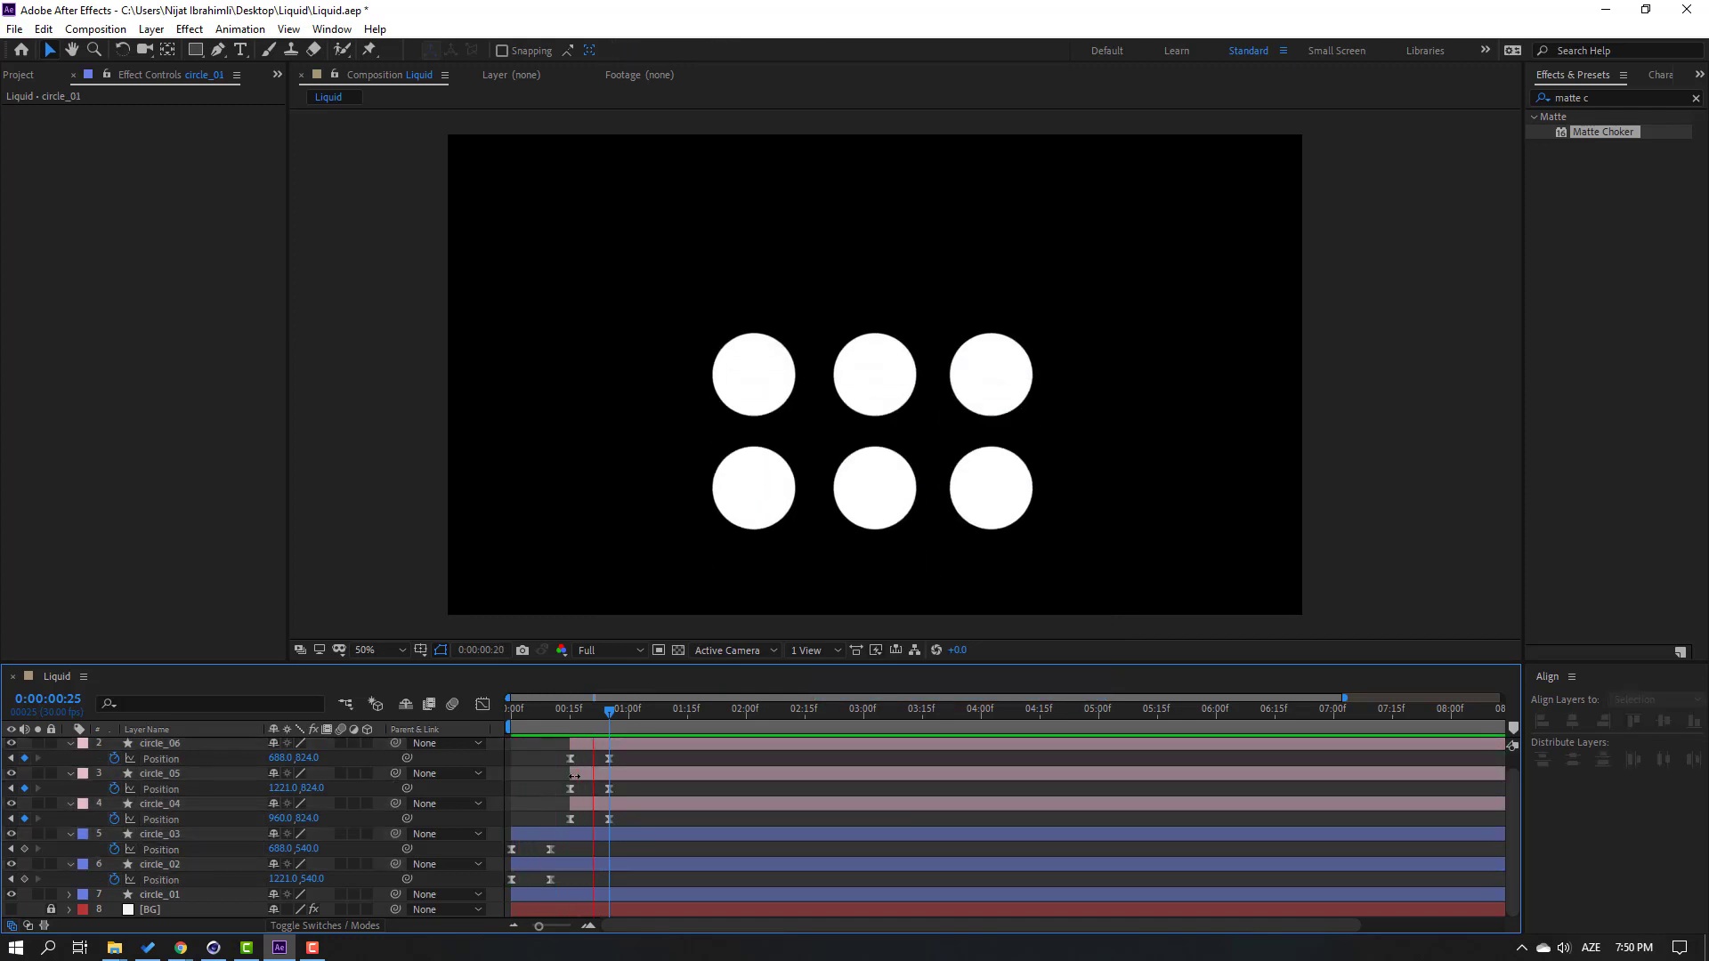
key("space")
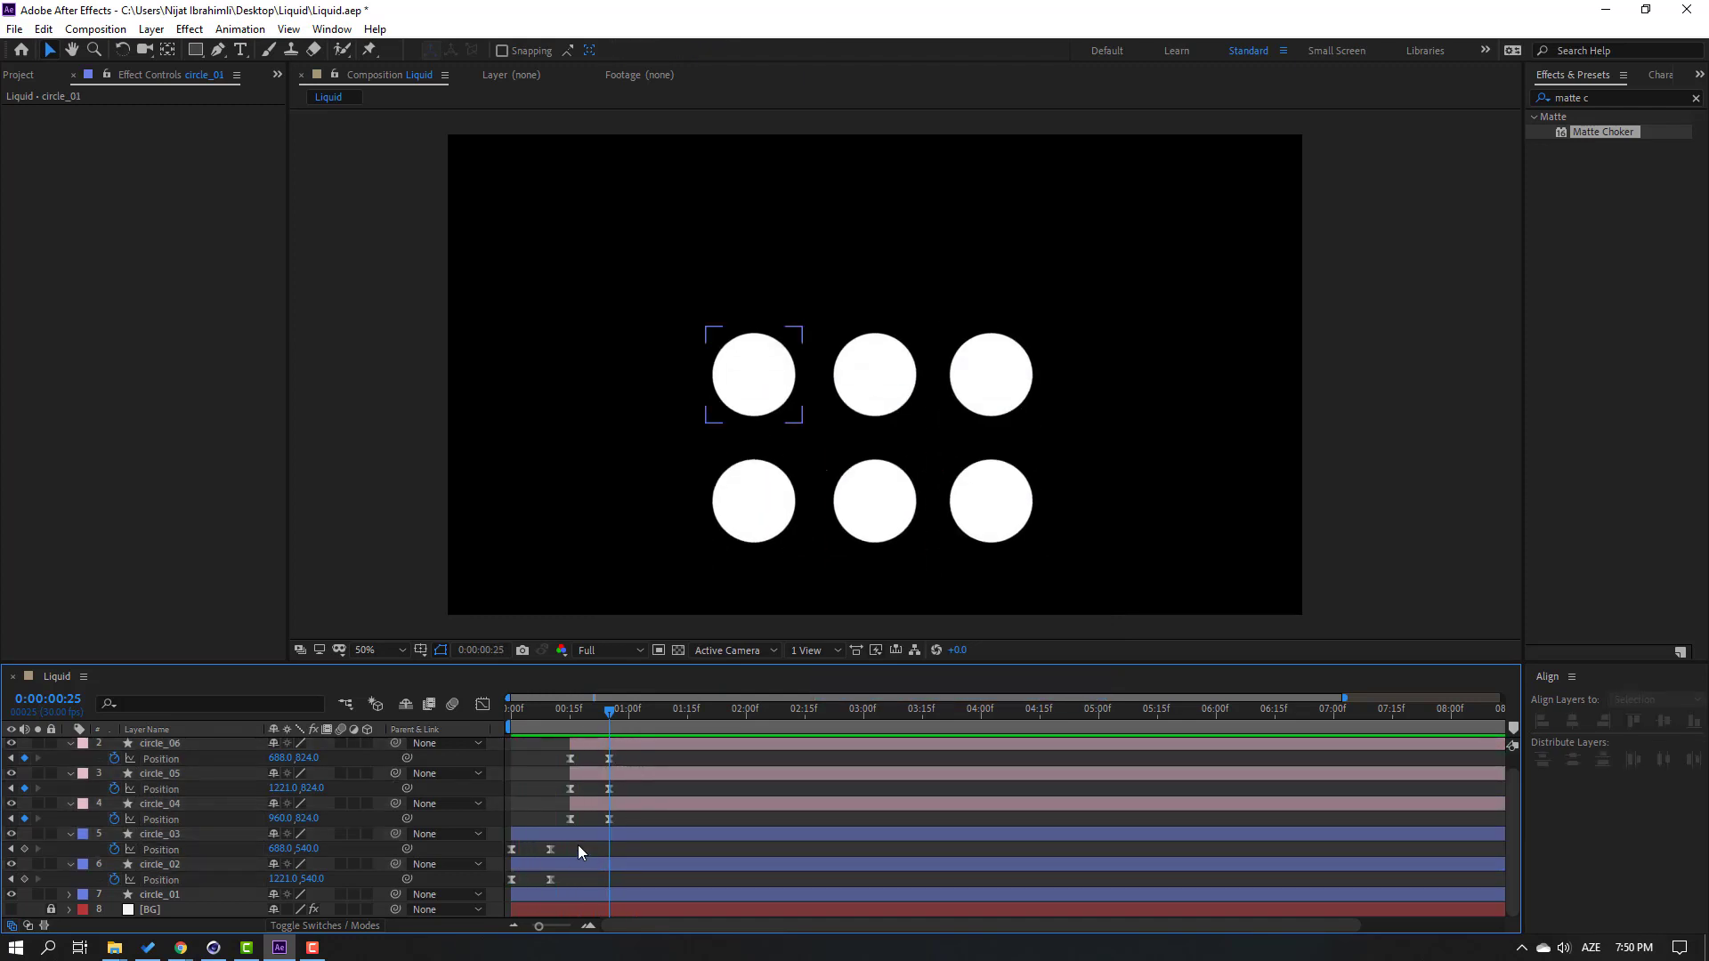
- Retime the keyframes and shift circle_04–06 later so the second row drops after the first spreads
left_click_drag(578, 845, 614, 880)
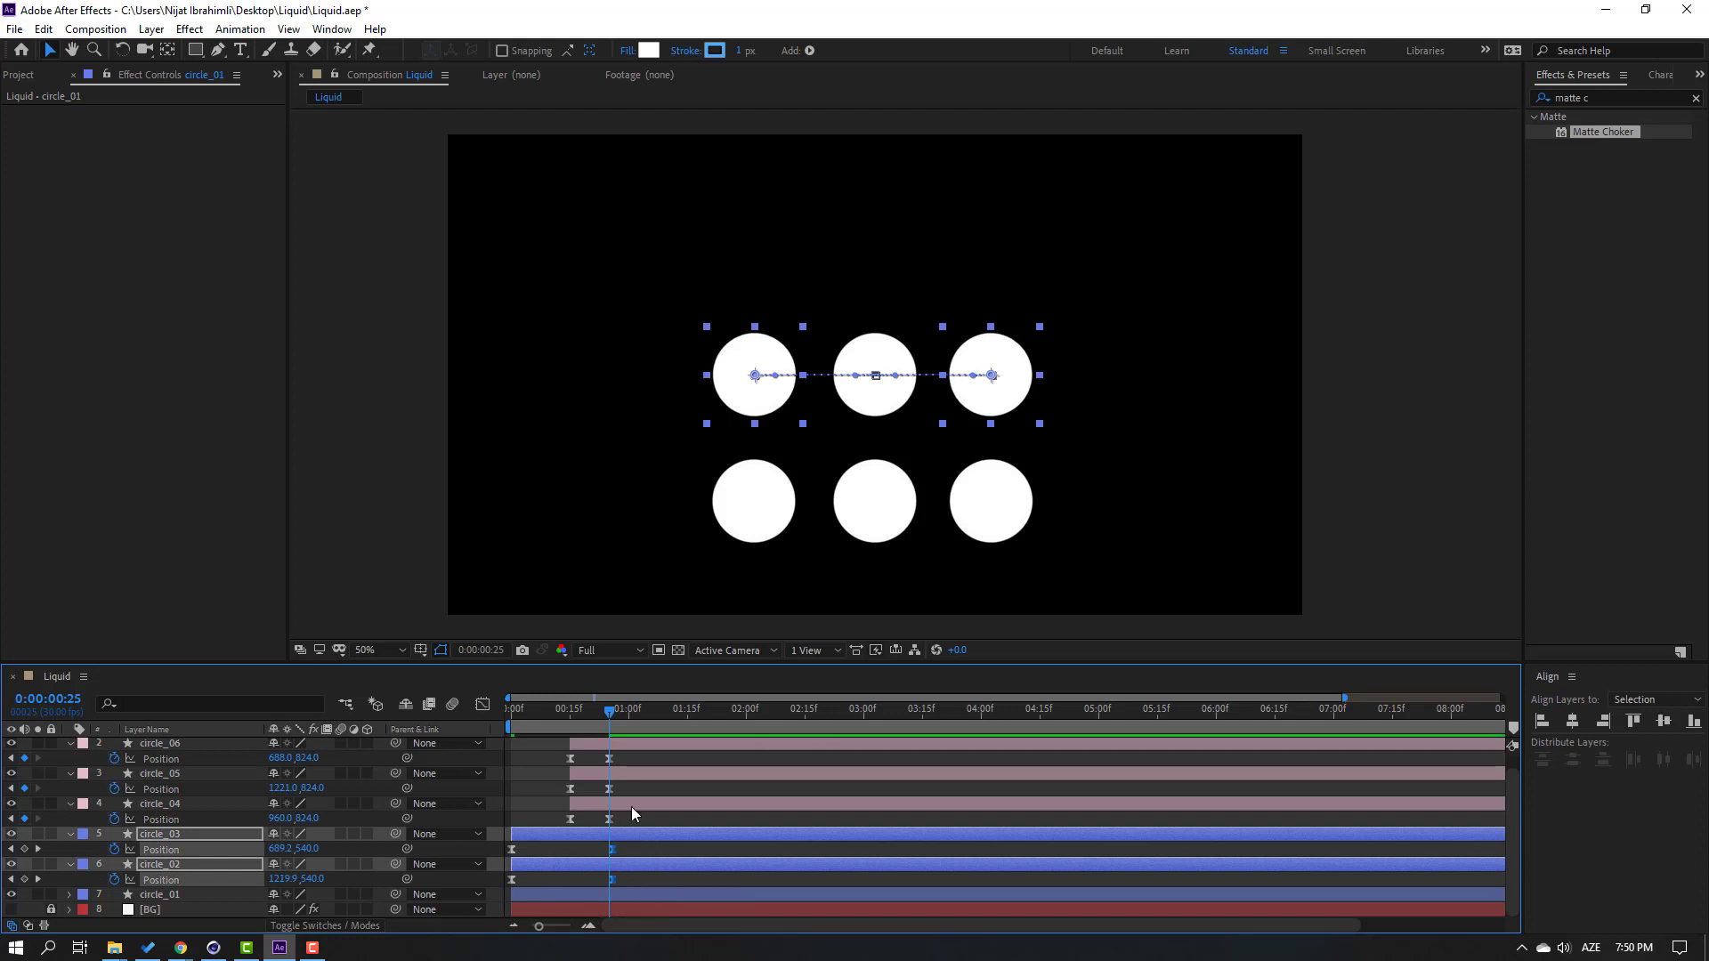
left_click_drag(633, 762, 676, 820)
left_click(493, 798)
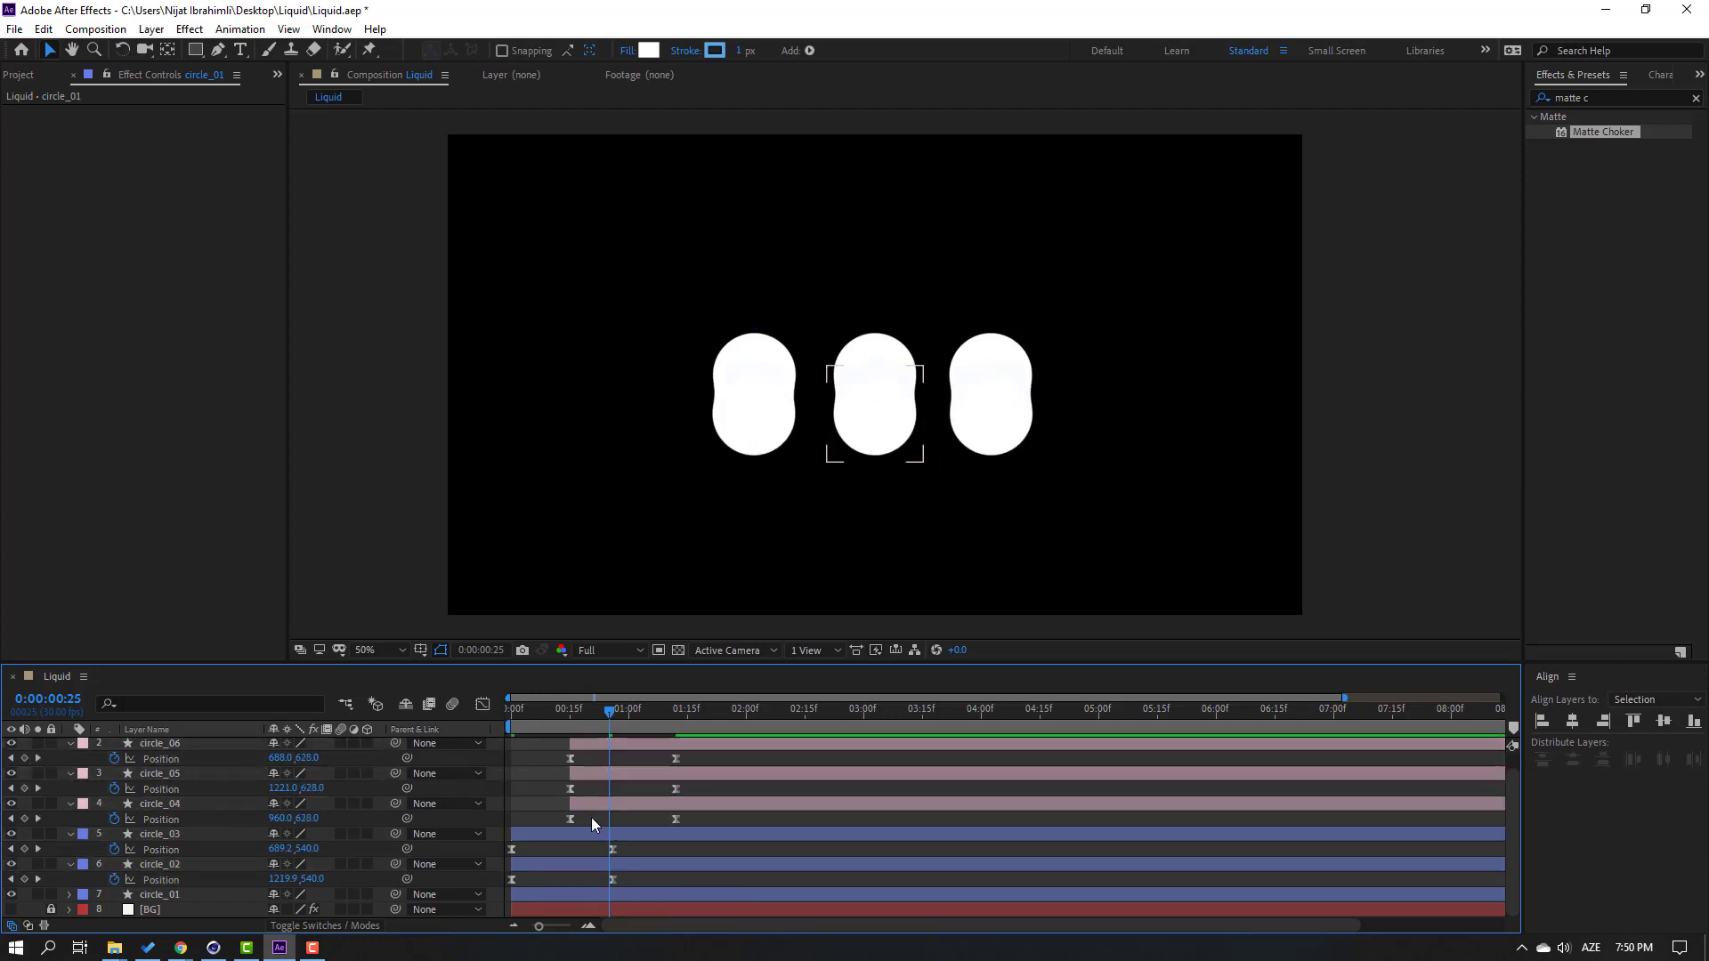
left_click(594, 805)
left_click(606, 774, "shift")
left_click(613, 743, "shift")
left_click_drag(617, 801, 503, 884)
- Steepen the first row's speed curve to about 52% influence in the Graph Editor and preview
left_click(483, 705)
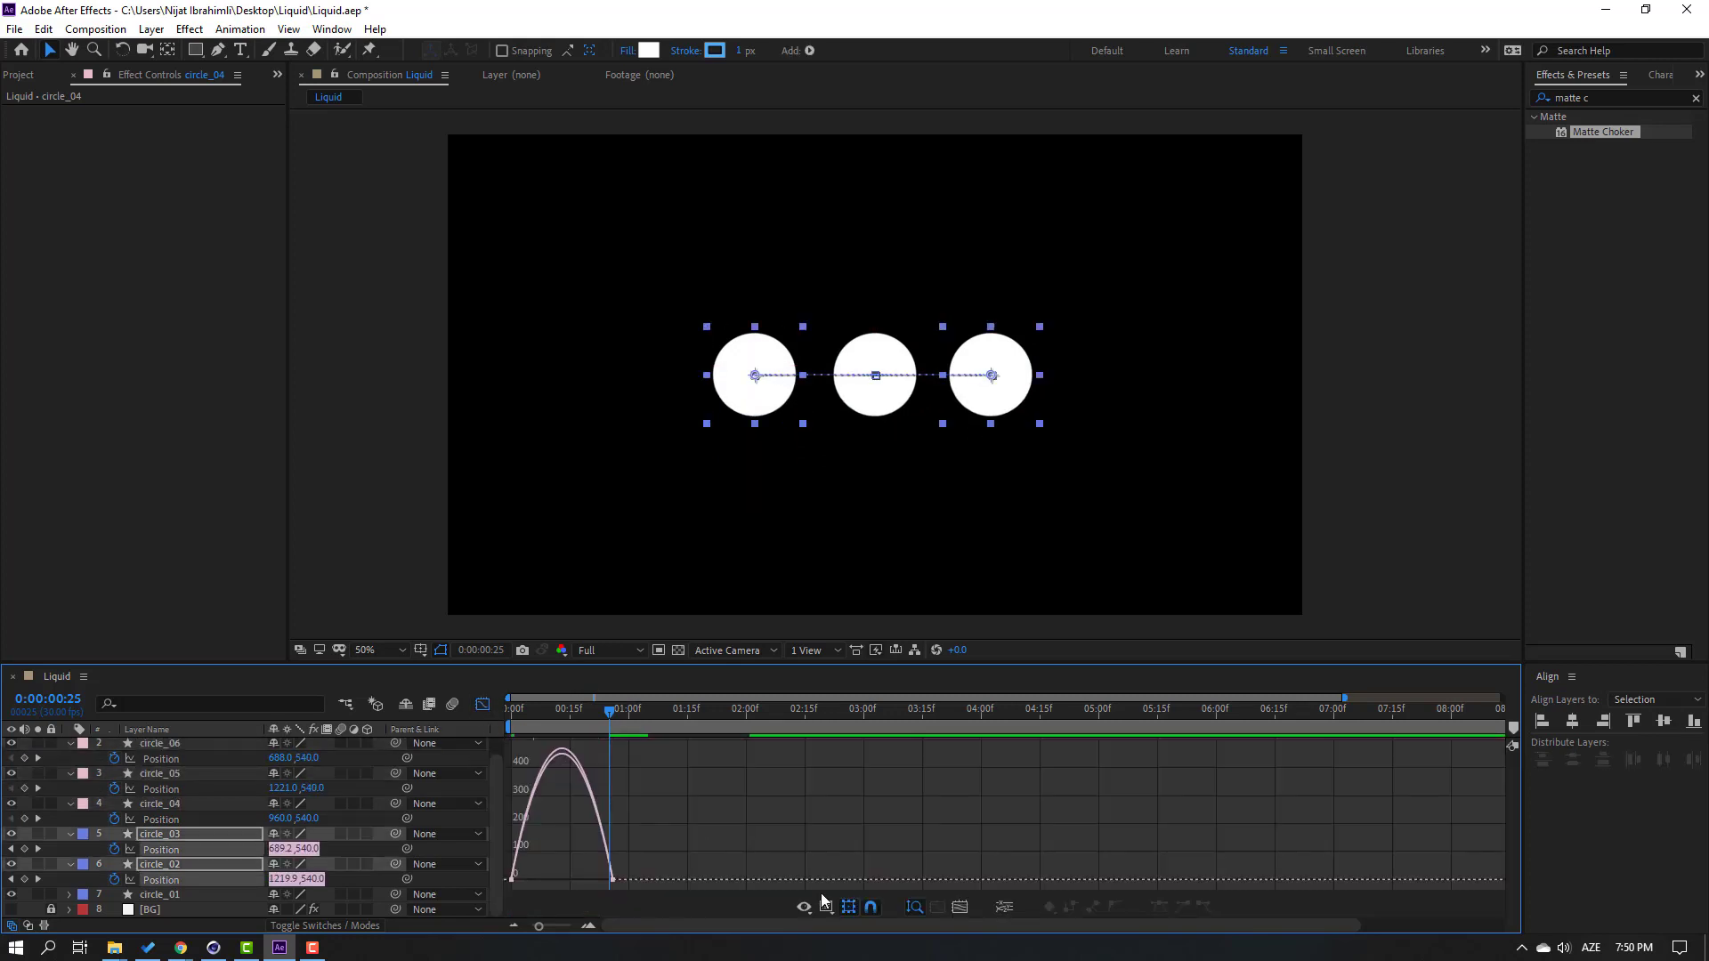
left_click_drag(594, 881, 537, 874)
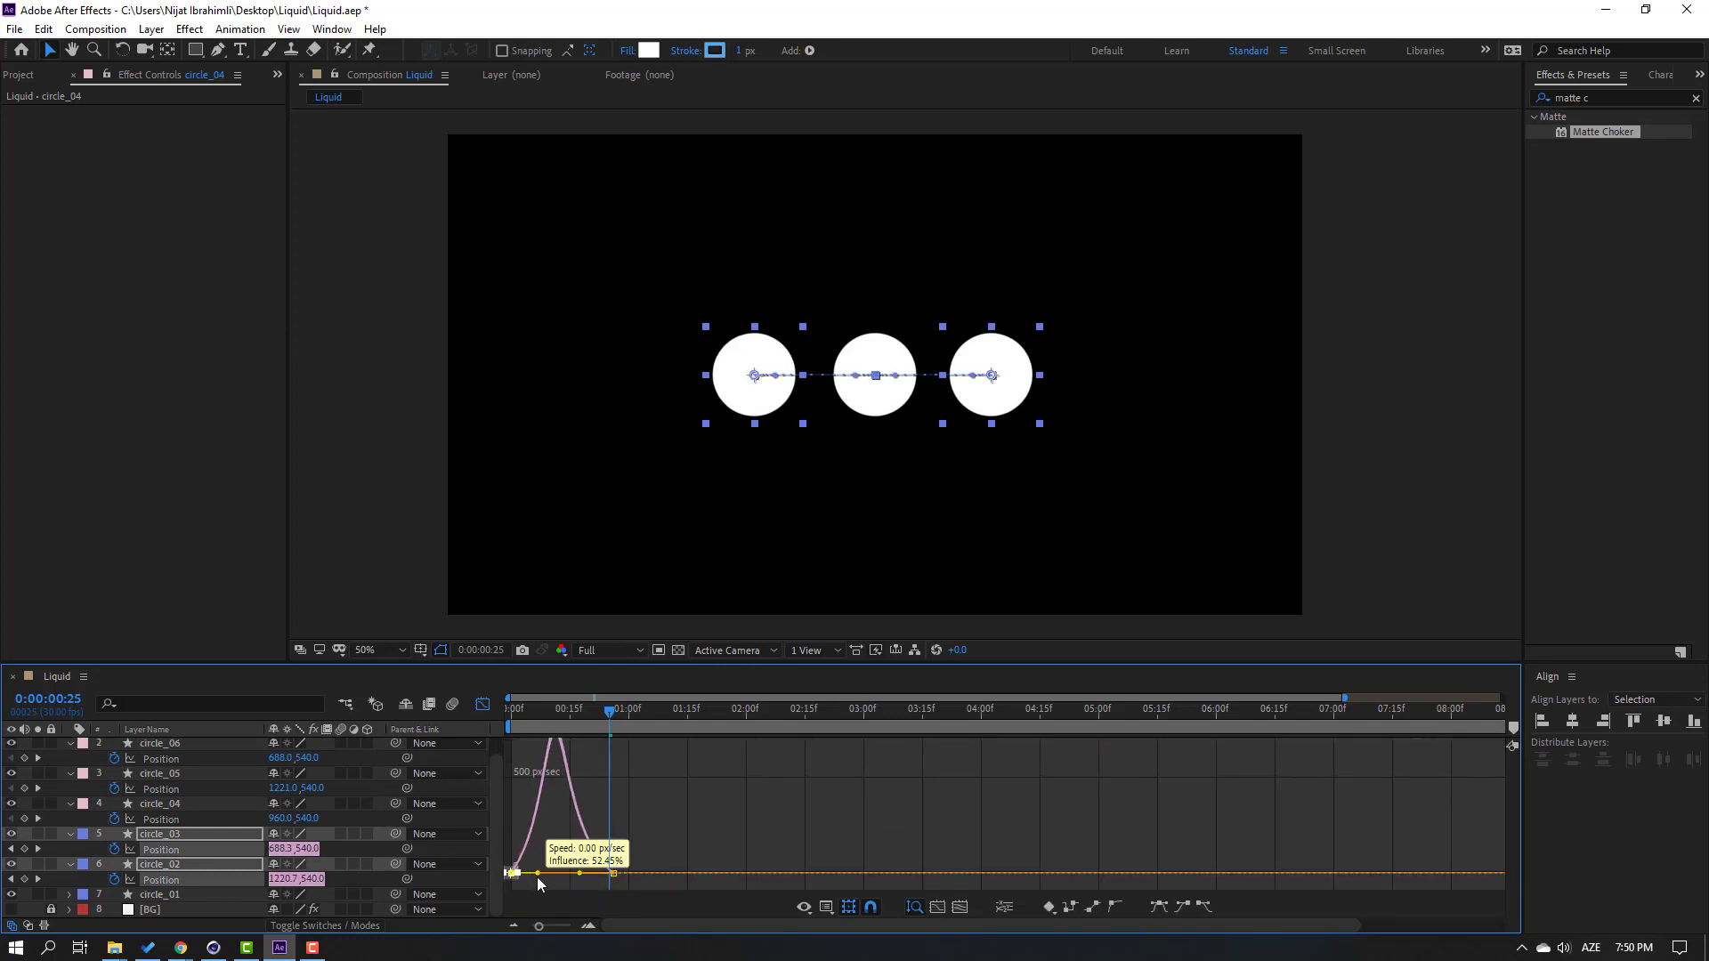
key("space")
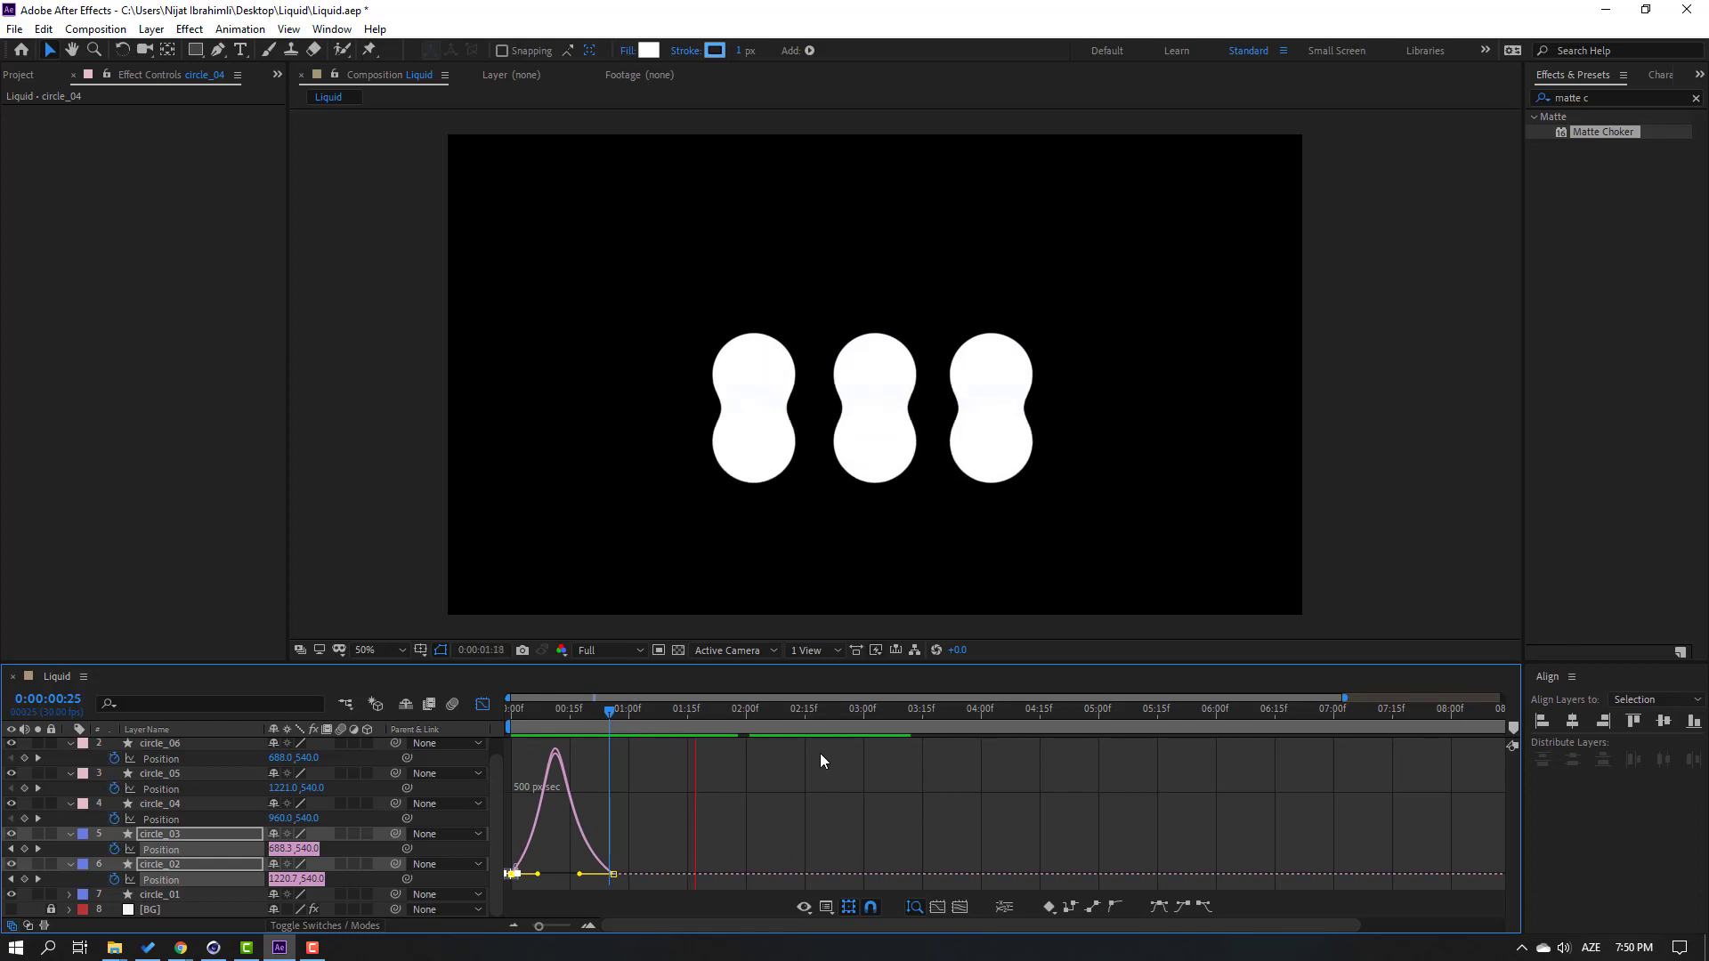
key("space")
left_click(483, 705)
left_click_drag(690, 711, 804, 707)
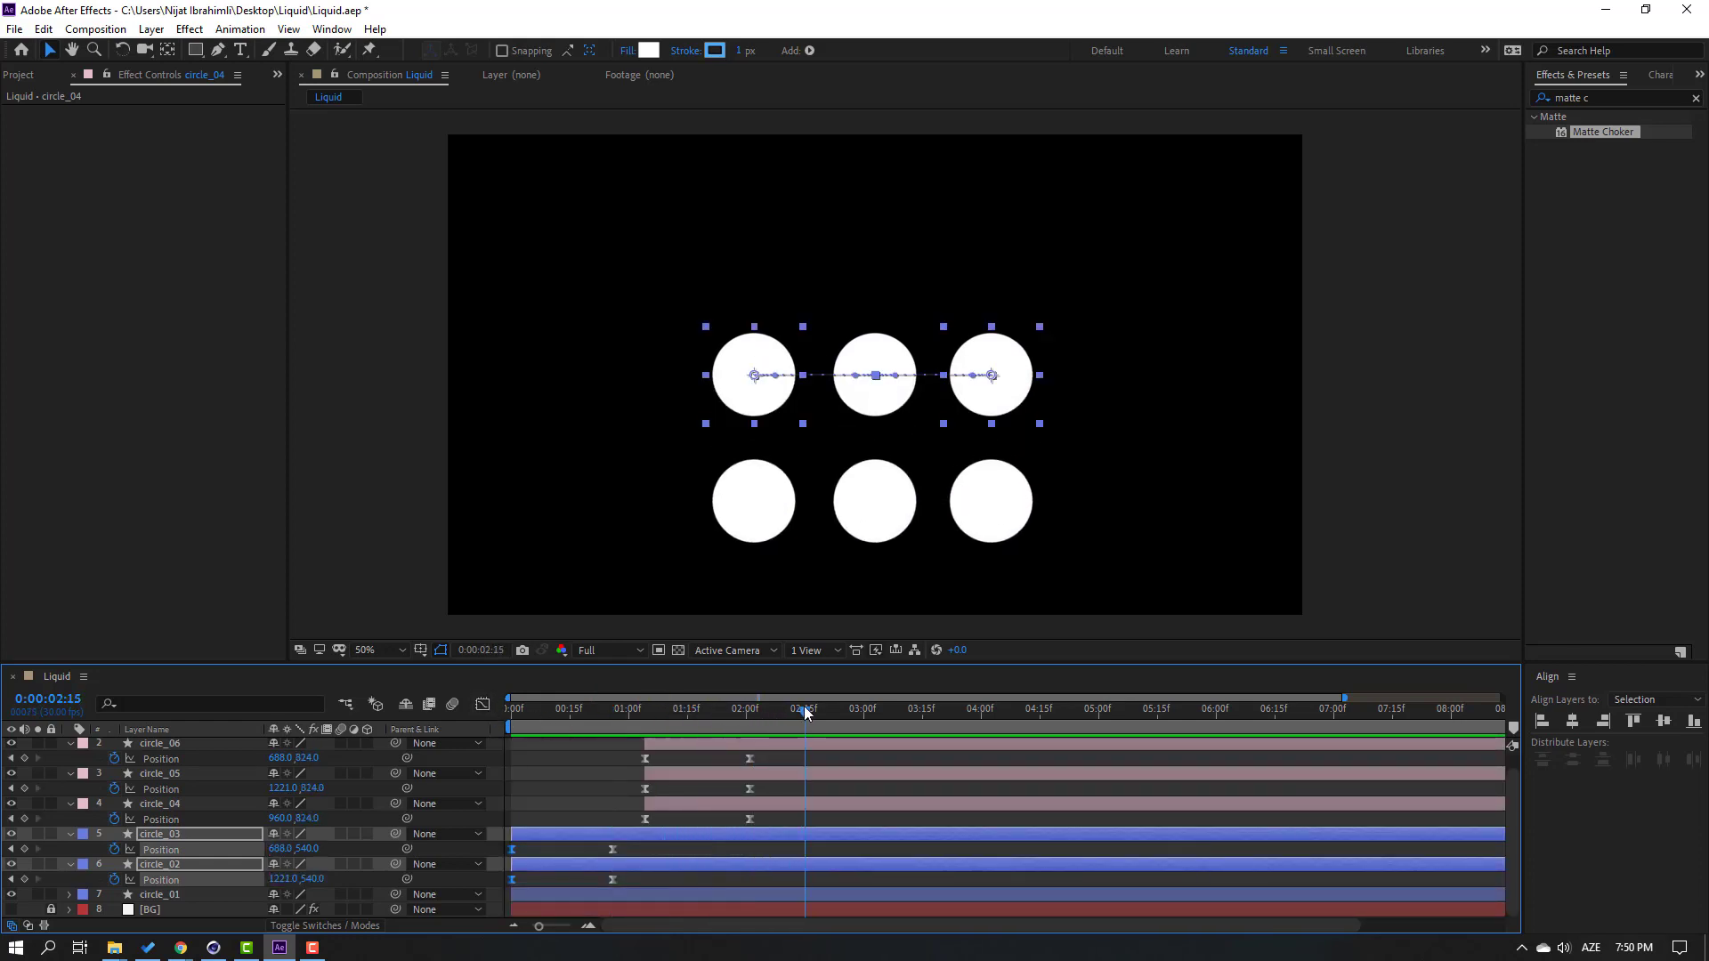
- Add Position keyframes to circle_01 through circle_06 at 0:00:02:15, then move to 0:00:03:11
left_click(147, 895)
scroll(182, 767, "up", 1)
left_click(163, 759, "shift")
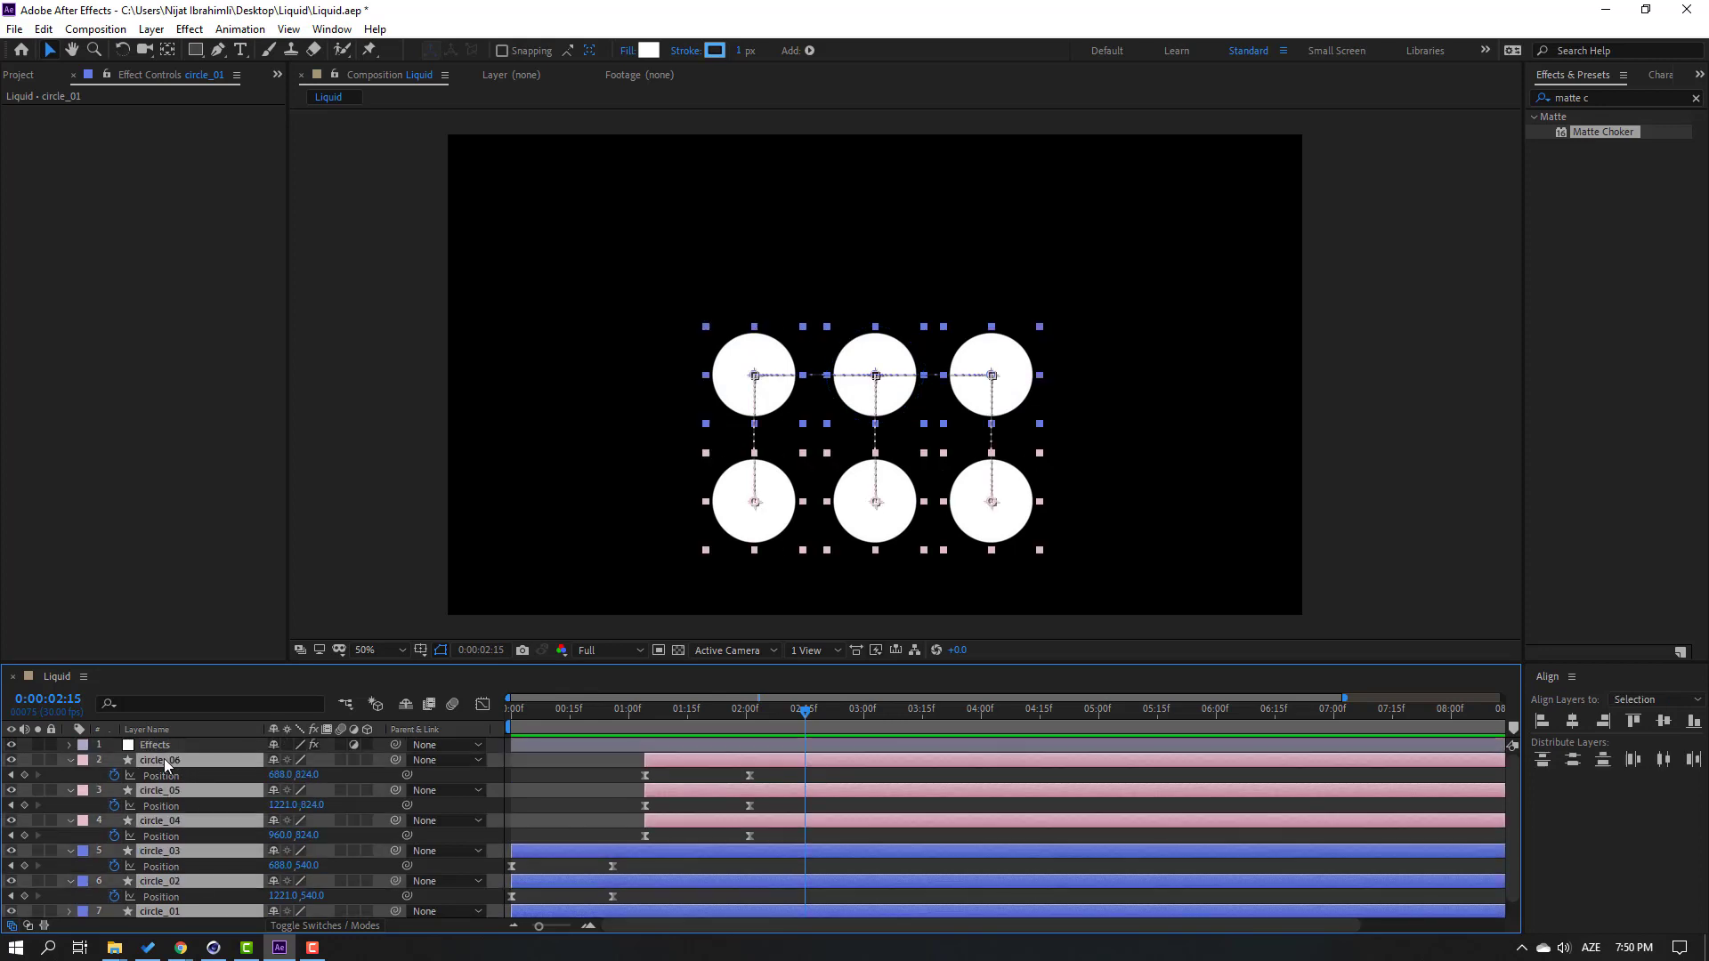
scroll(256, 781, "down", 1)
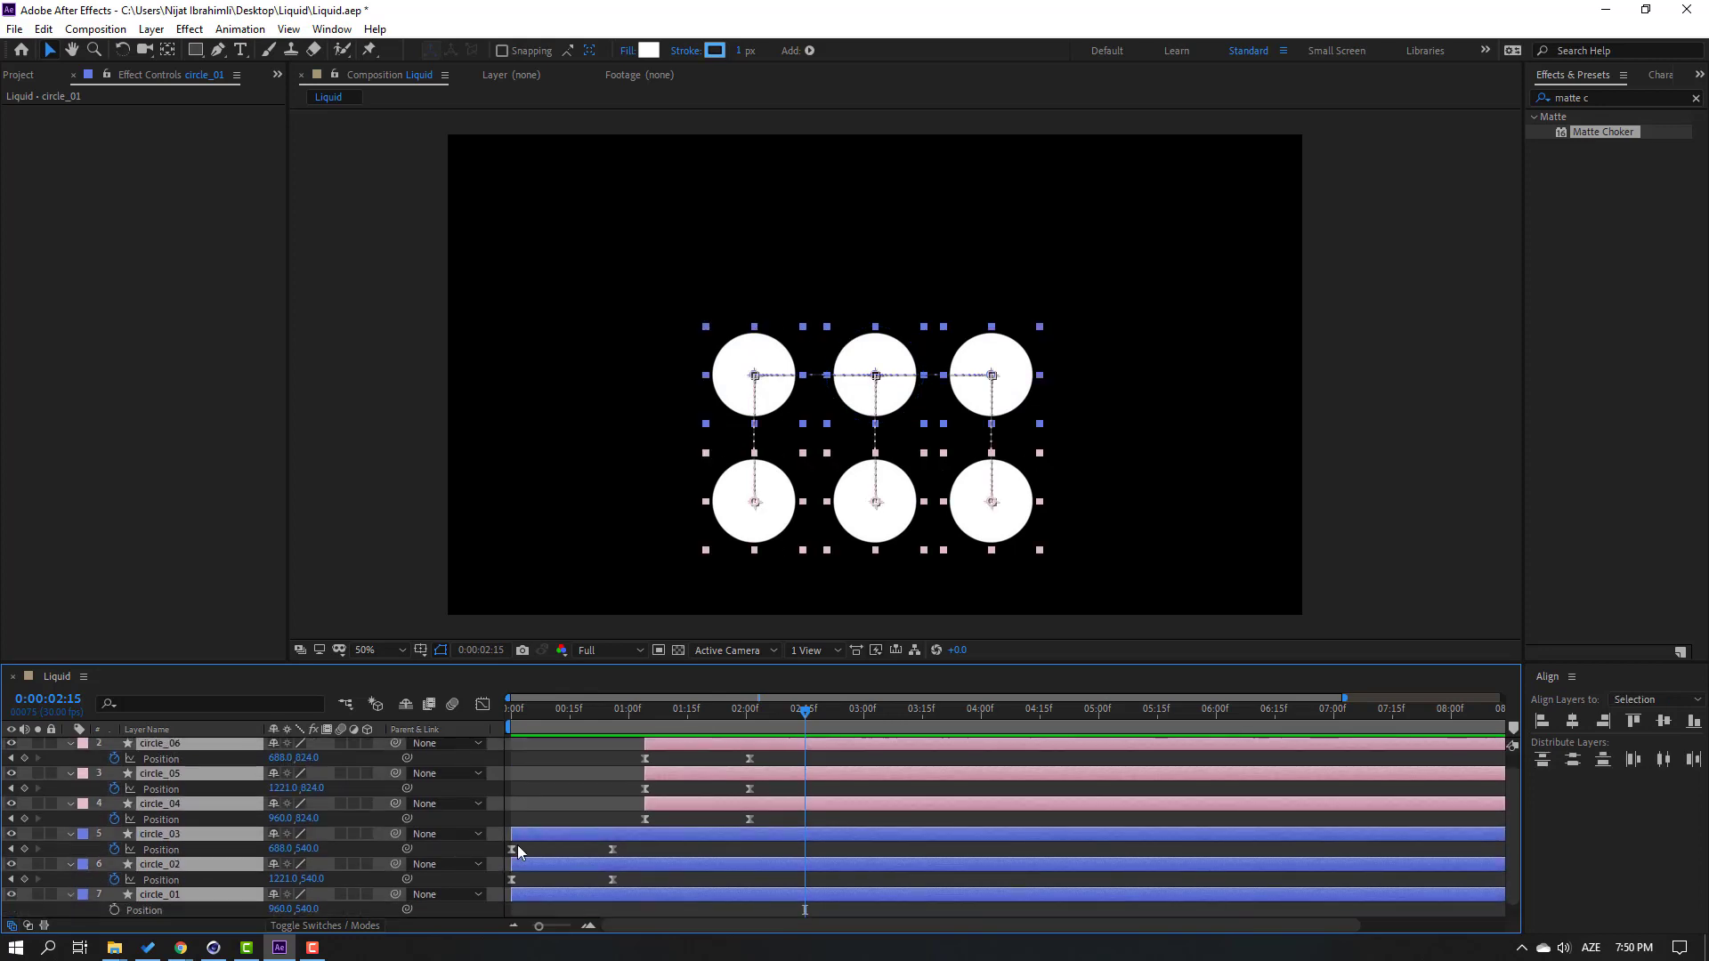
left_click(25, 758)
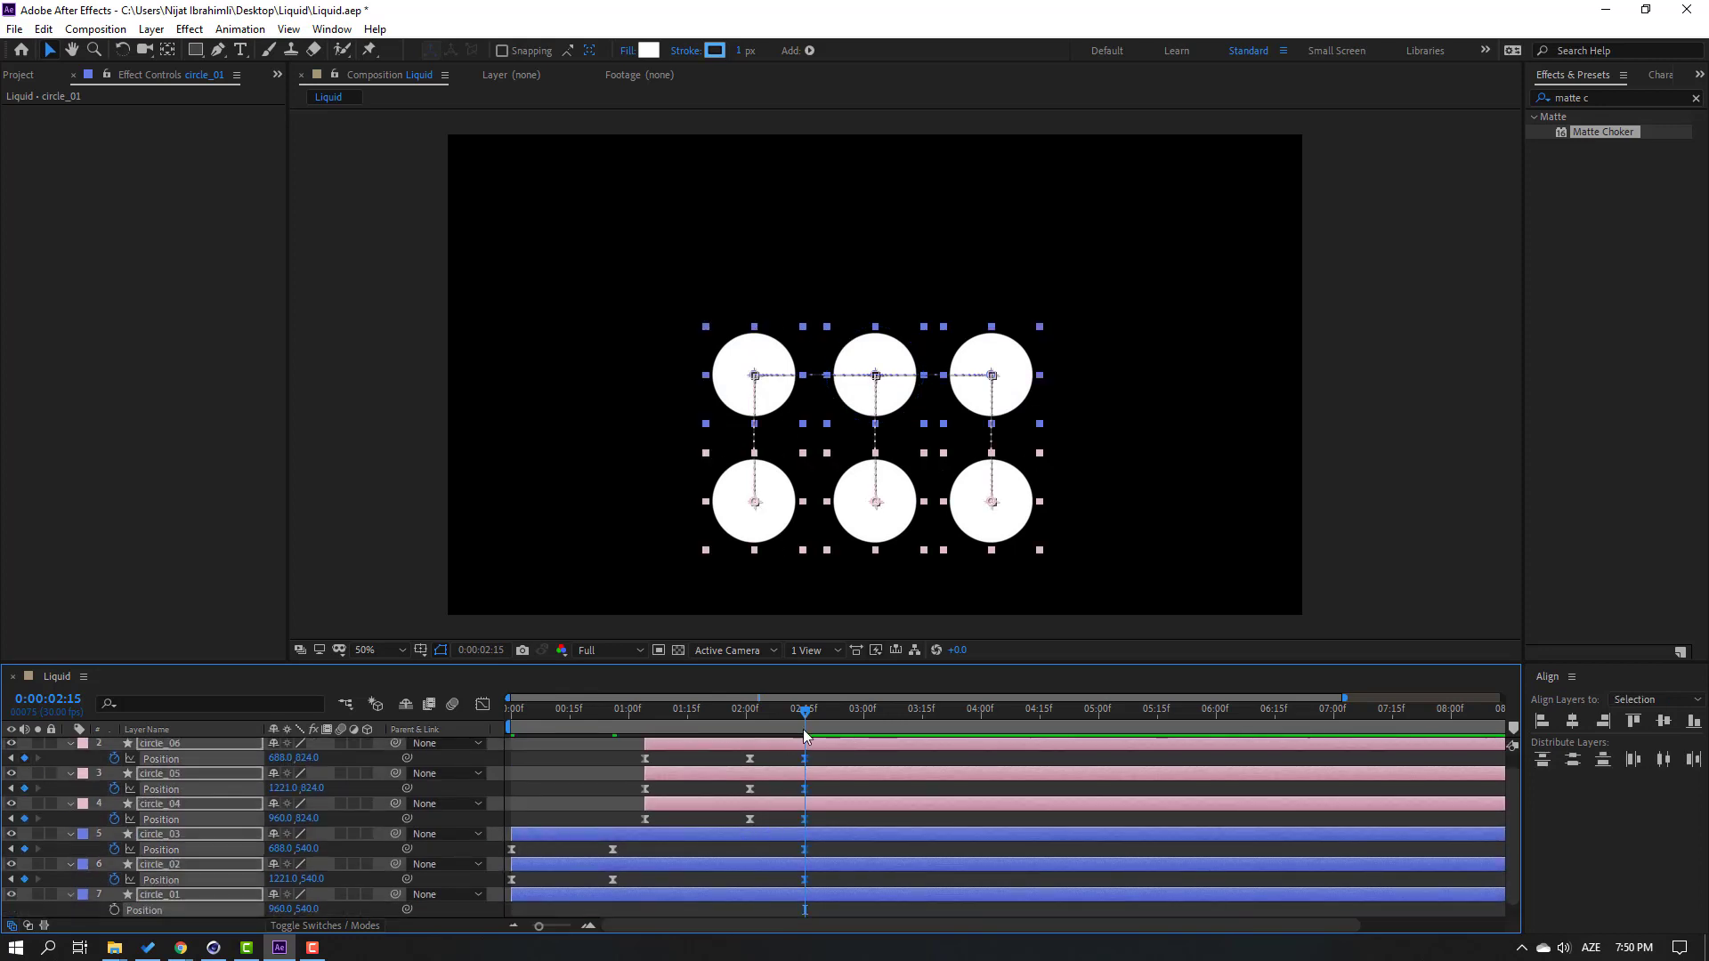
scroll(89, 845, "down", 1)
left_click(115, 895)
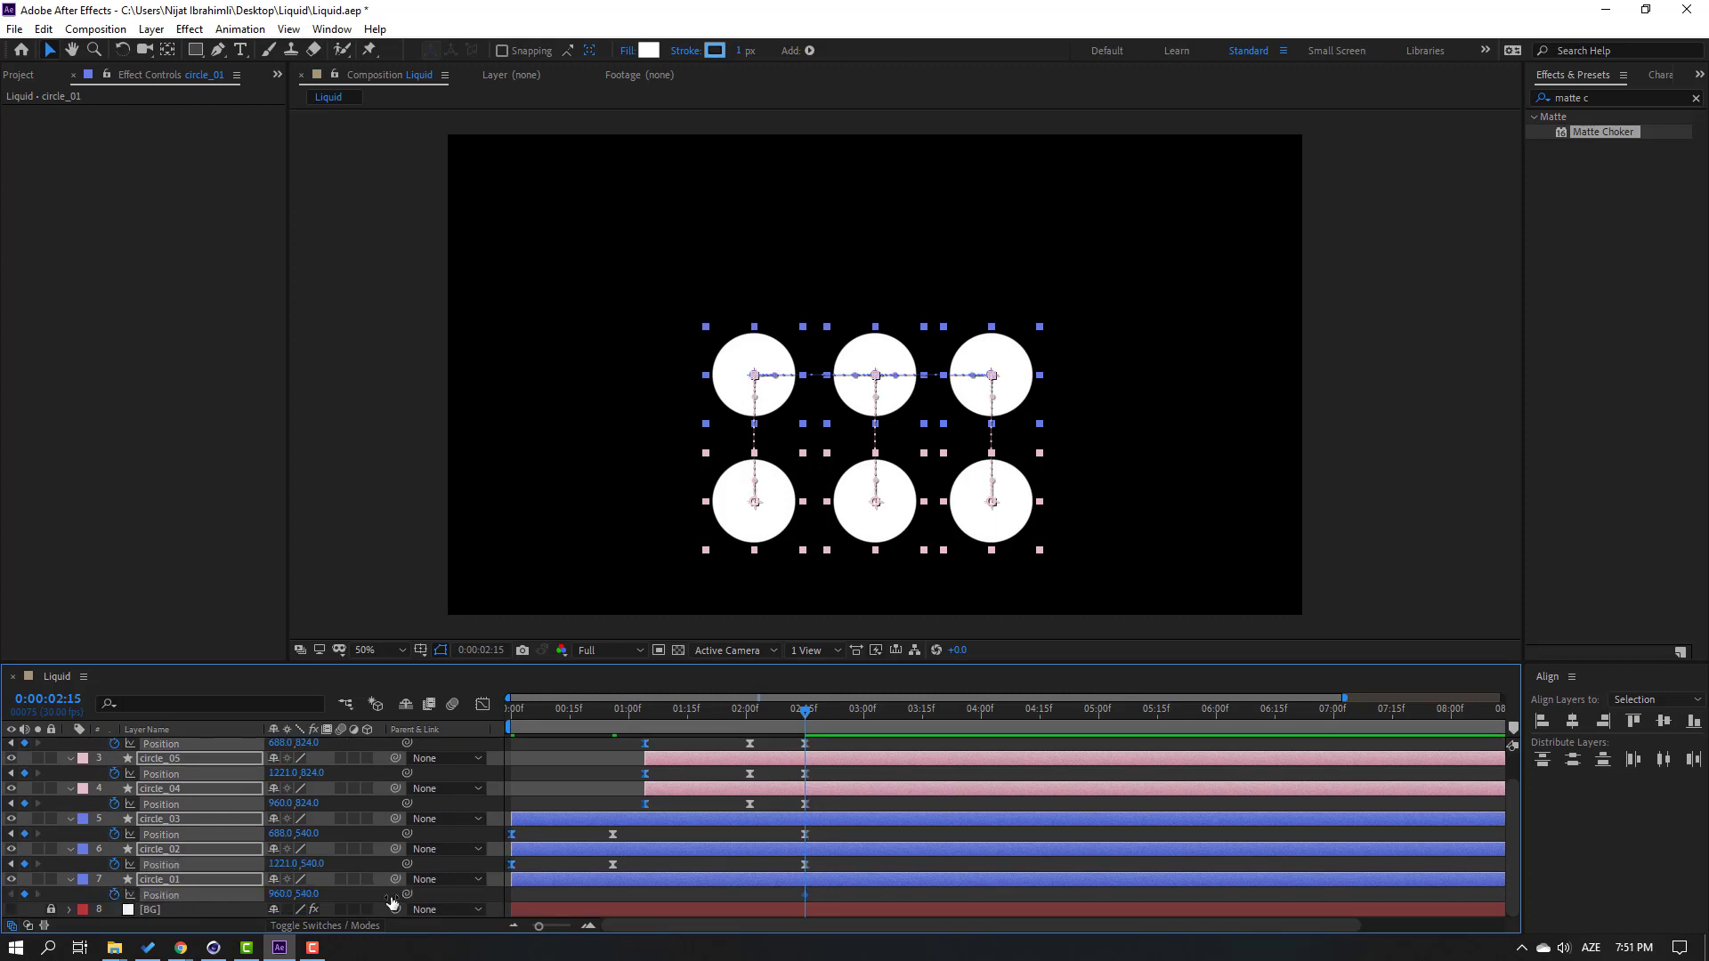
left_click(846, 748)
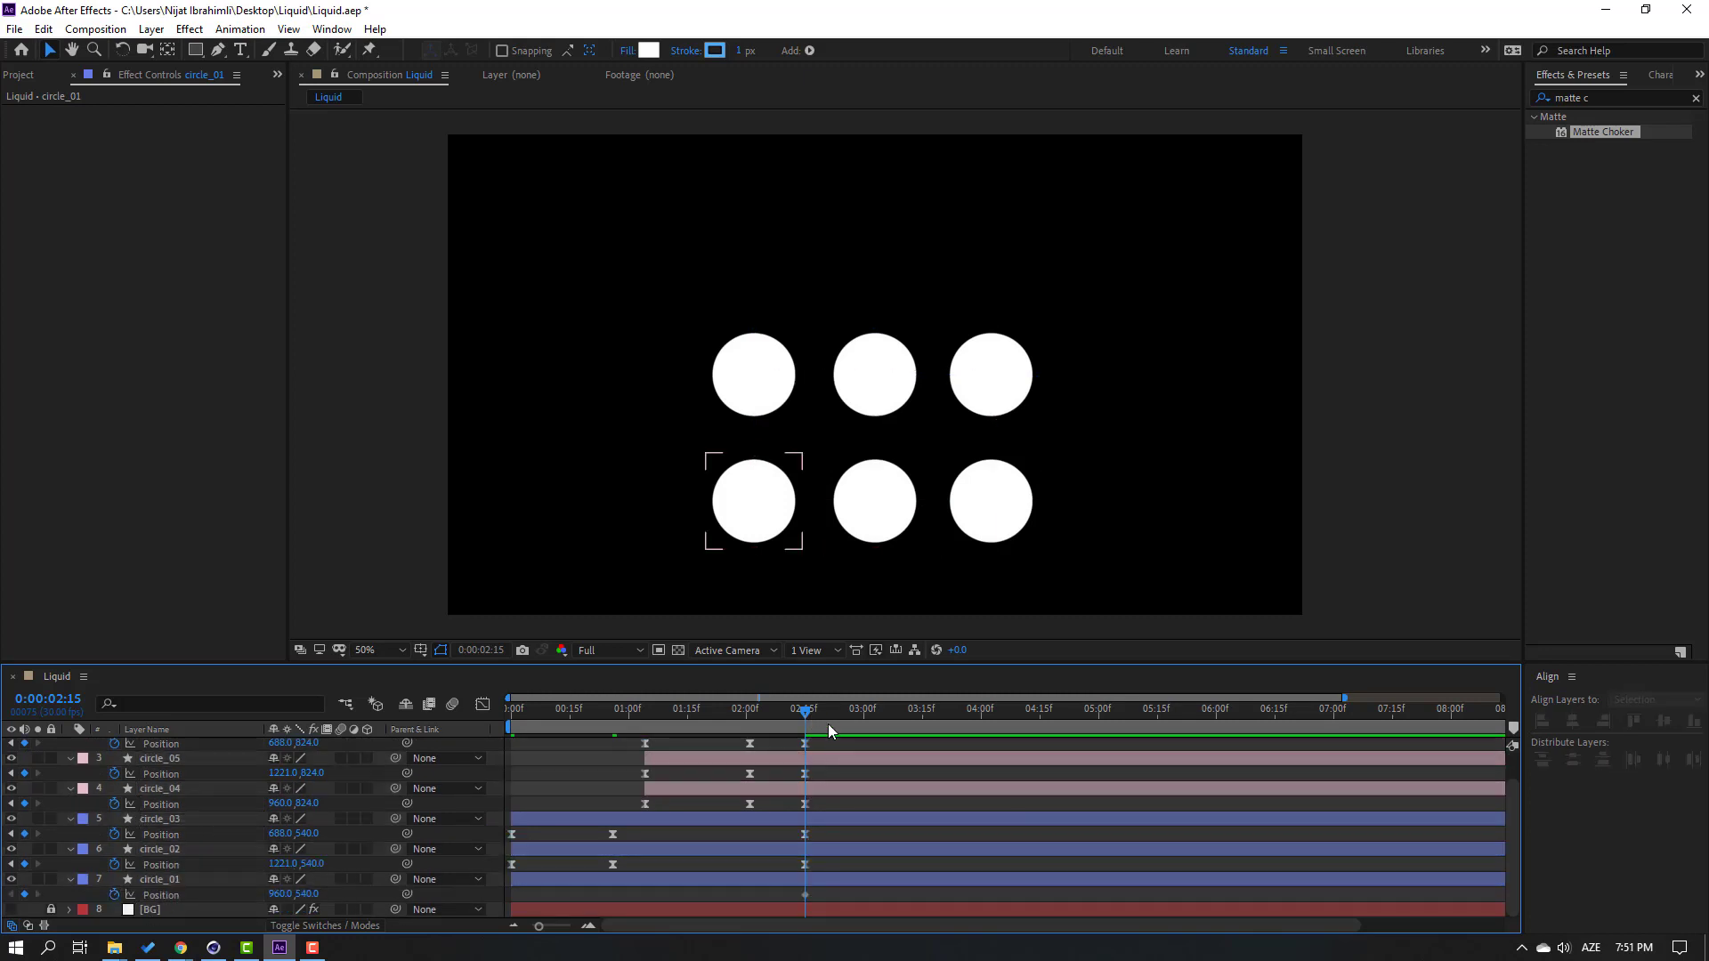
left_click_drag(828, 712, 906, 719)
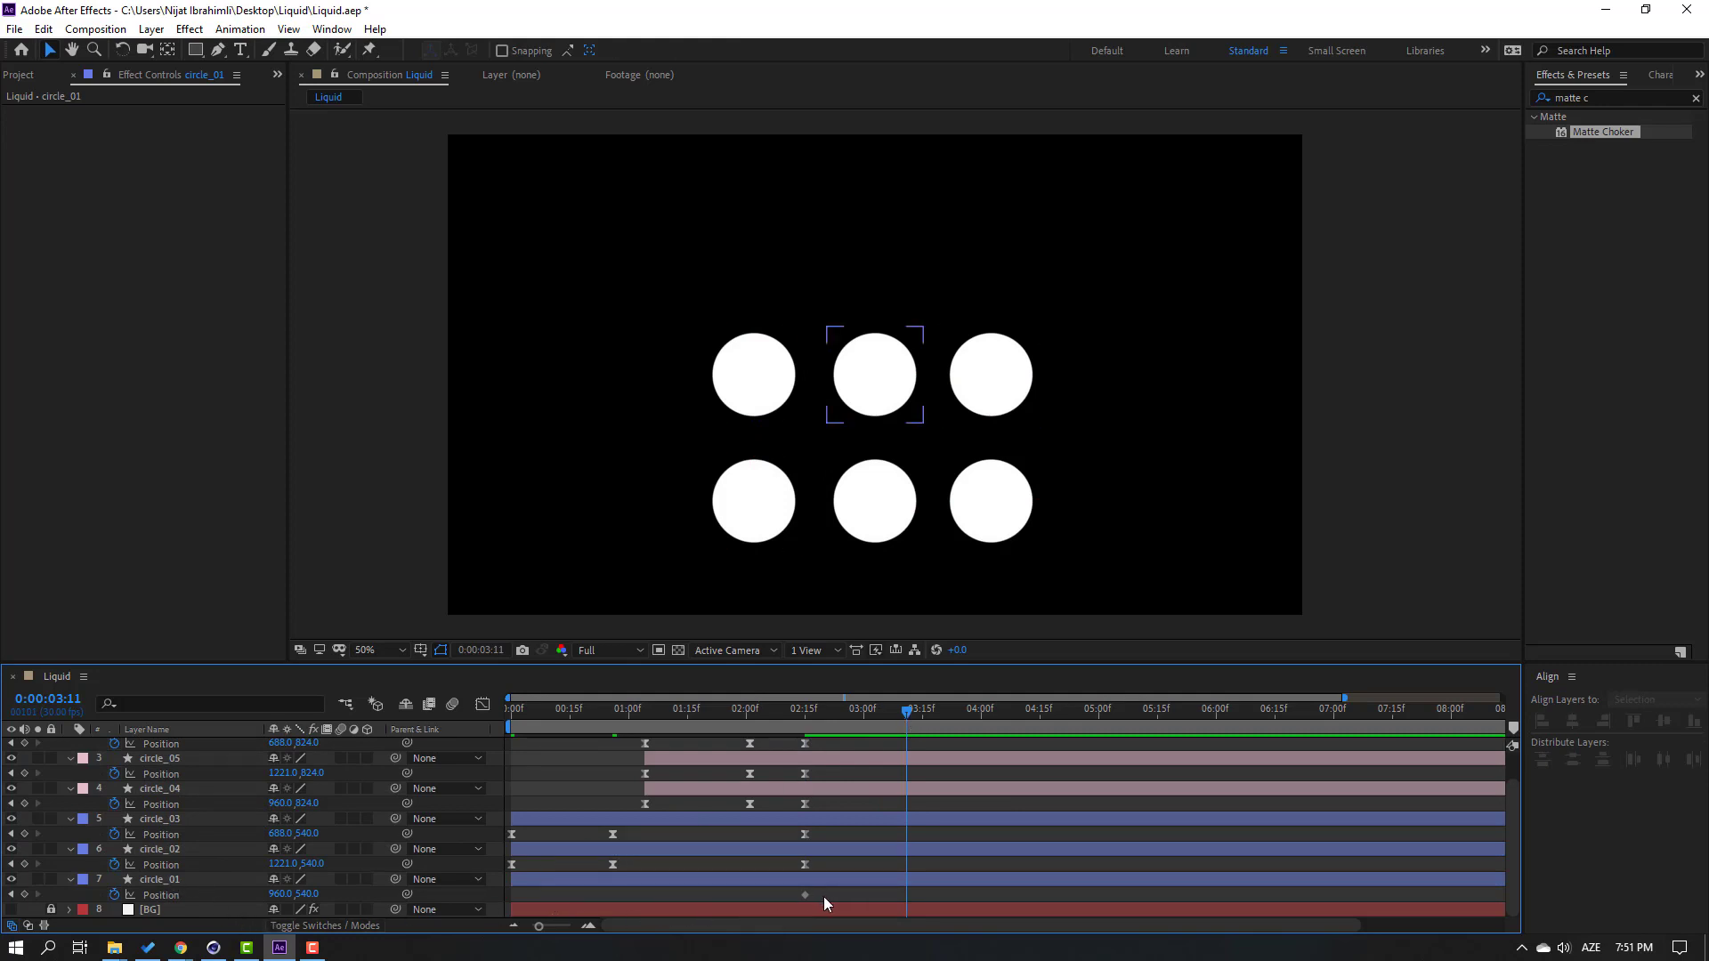
- Set circle_01's centred 960, 540 keyframe at 0:00:03:11 and paste it onto circle_02 and circle_03
left_click_drag(824, 895, 782, 904)
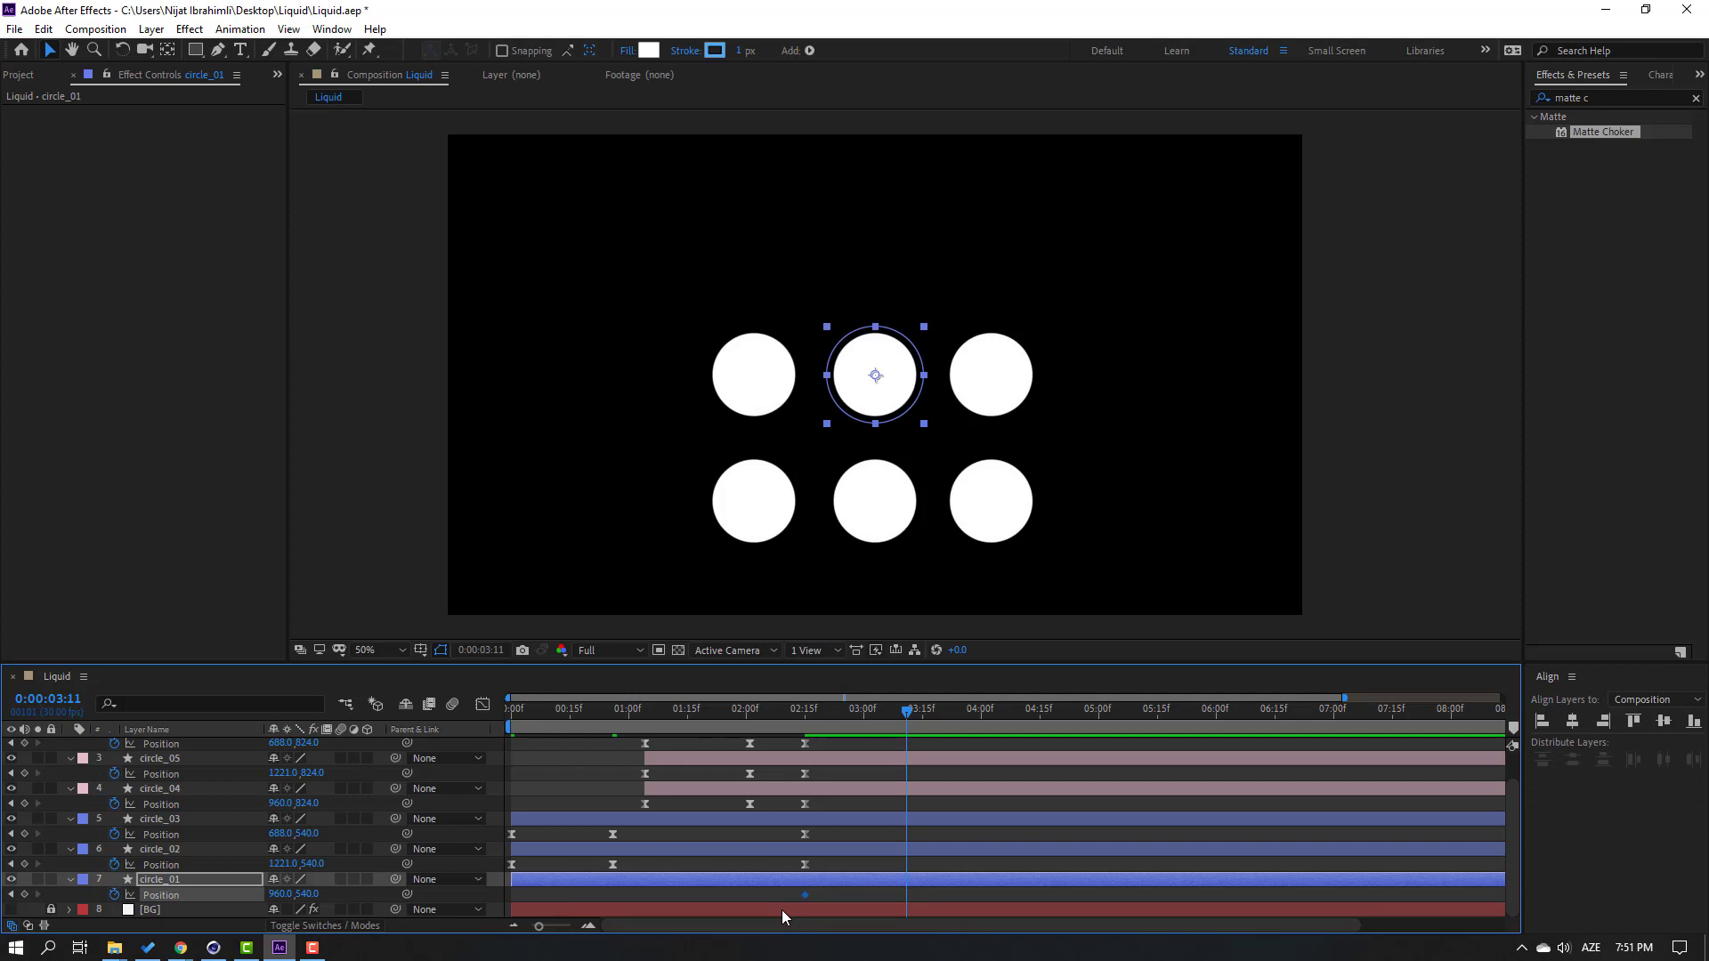
left_click(24, 894)
left_click(917, 850)
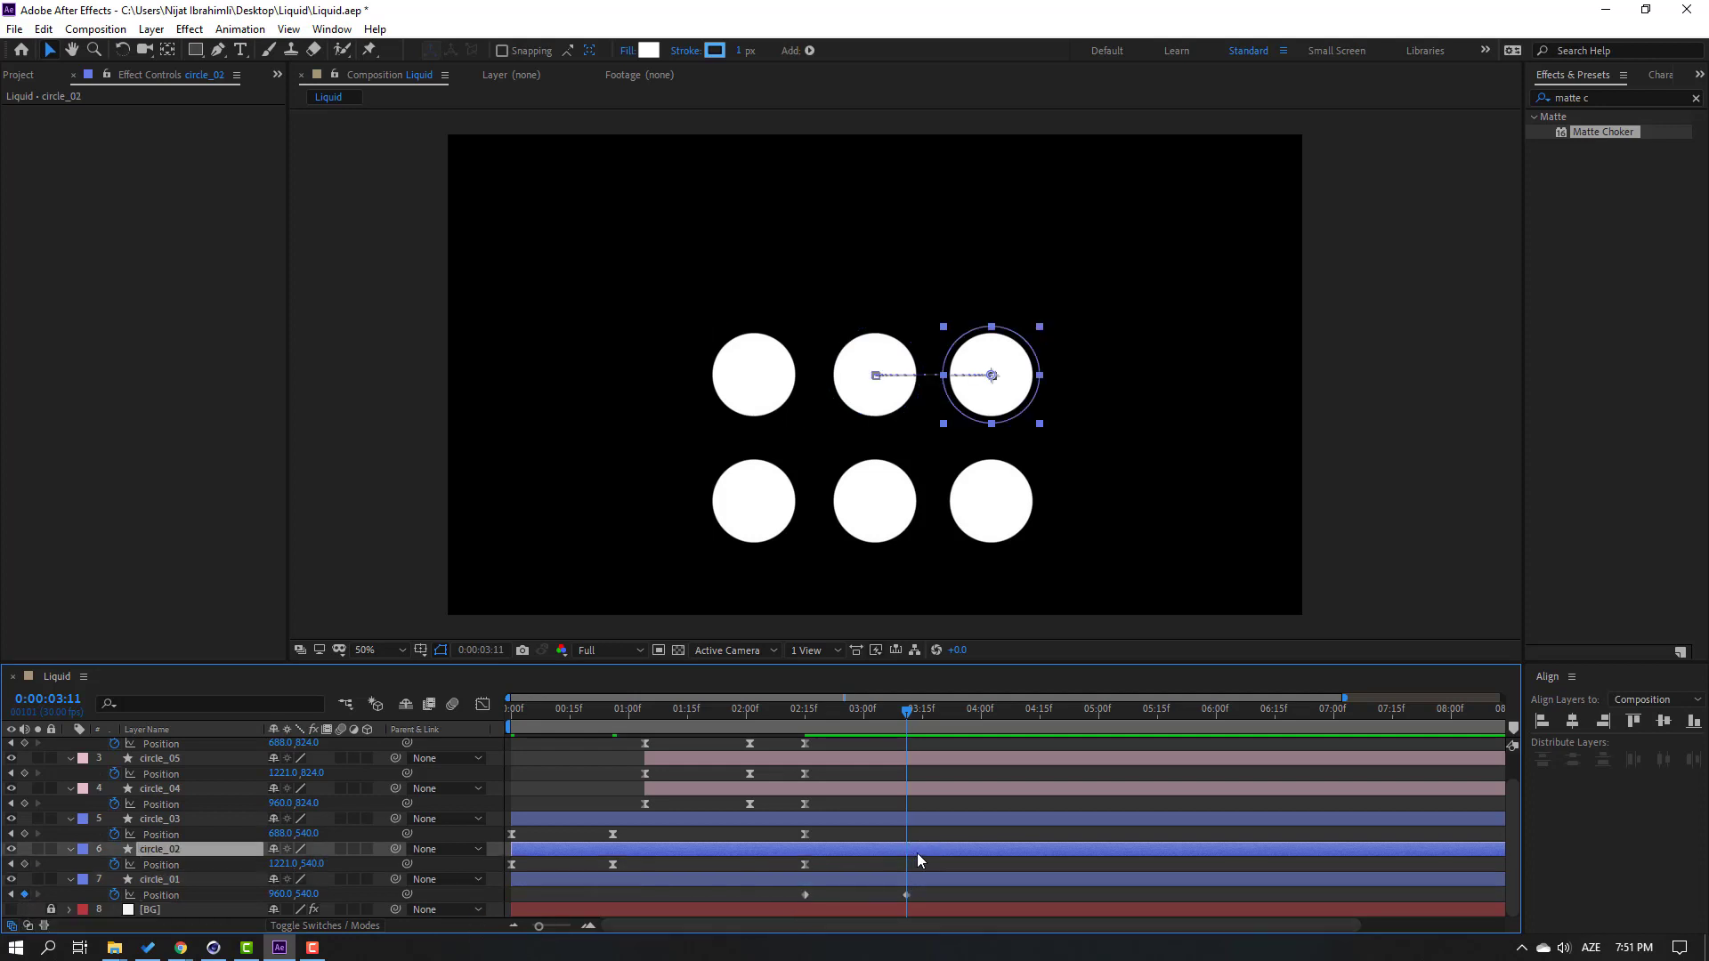
key("ctrl+v")
left_click(927, 817)
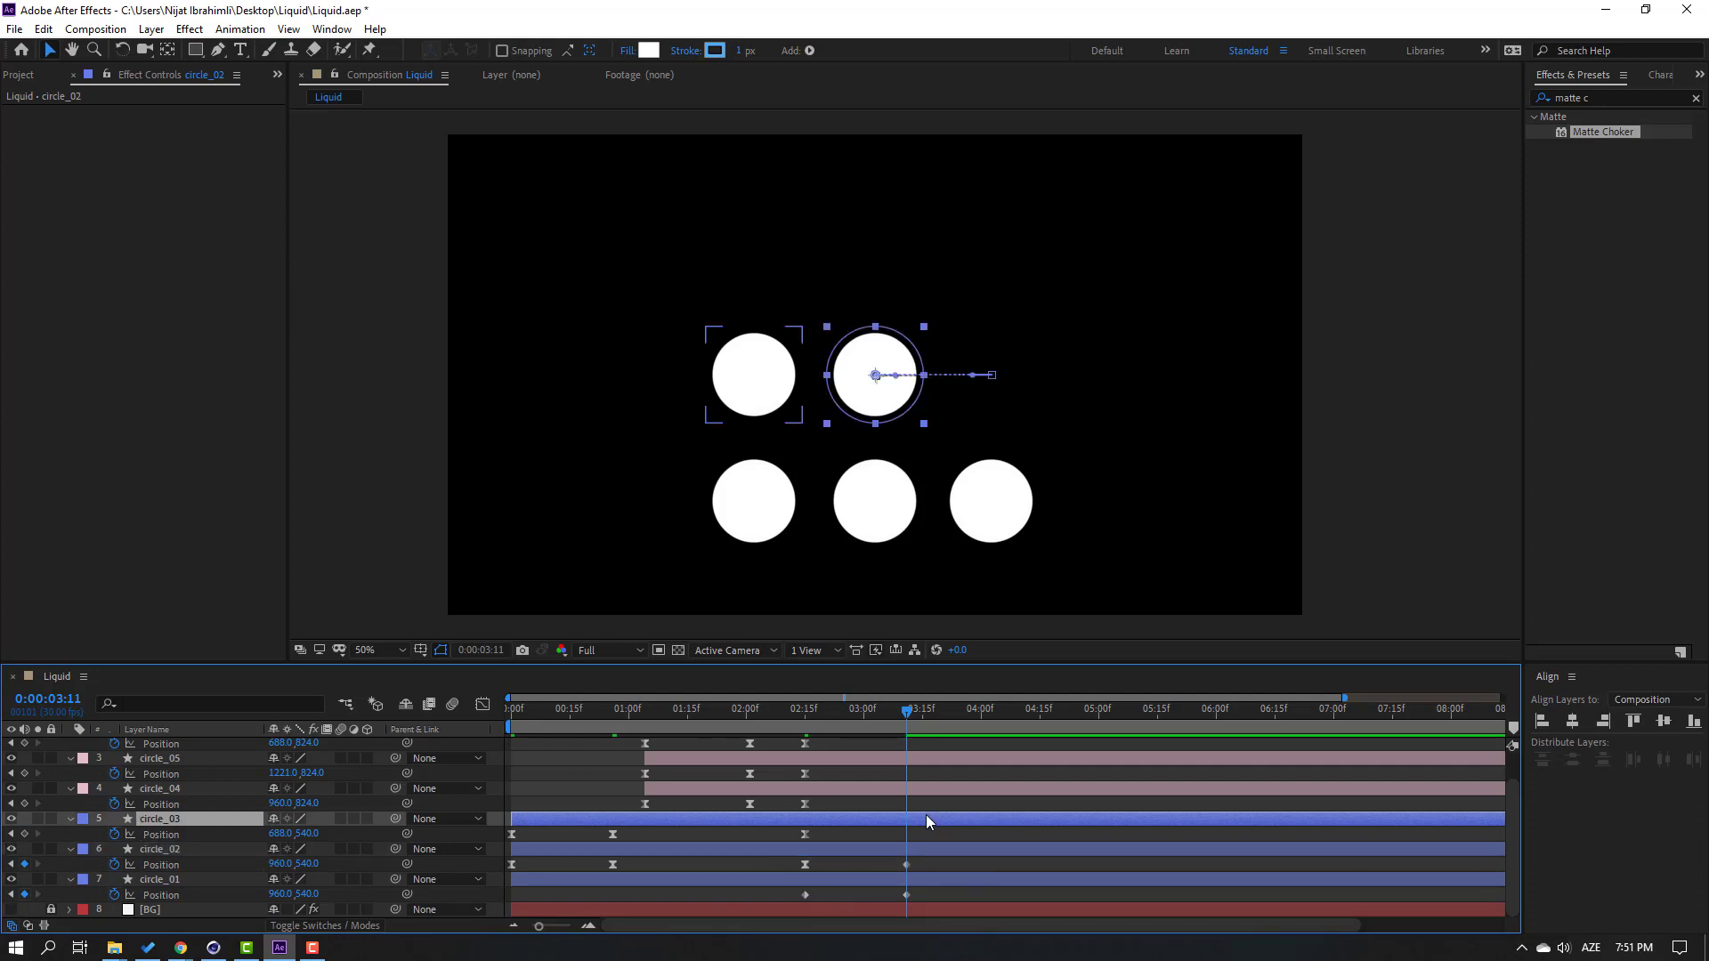
key("ctrl+v")
- Paste the centre position onto circle_04, circle_05 and circle_06, then select the new keyframes
scroll(968, 824, "up", 2)
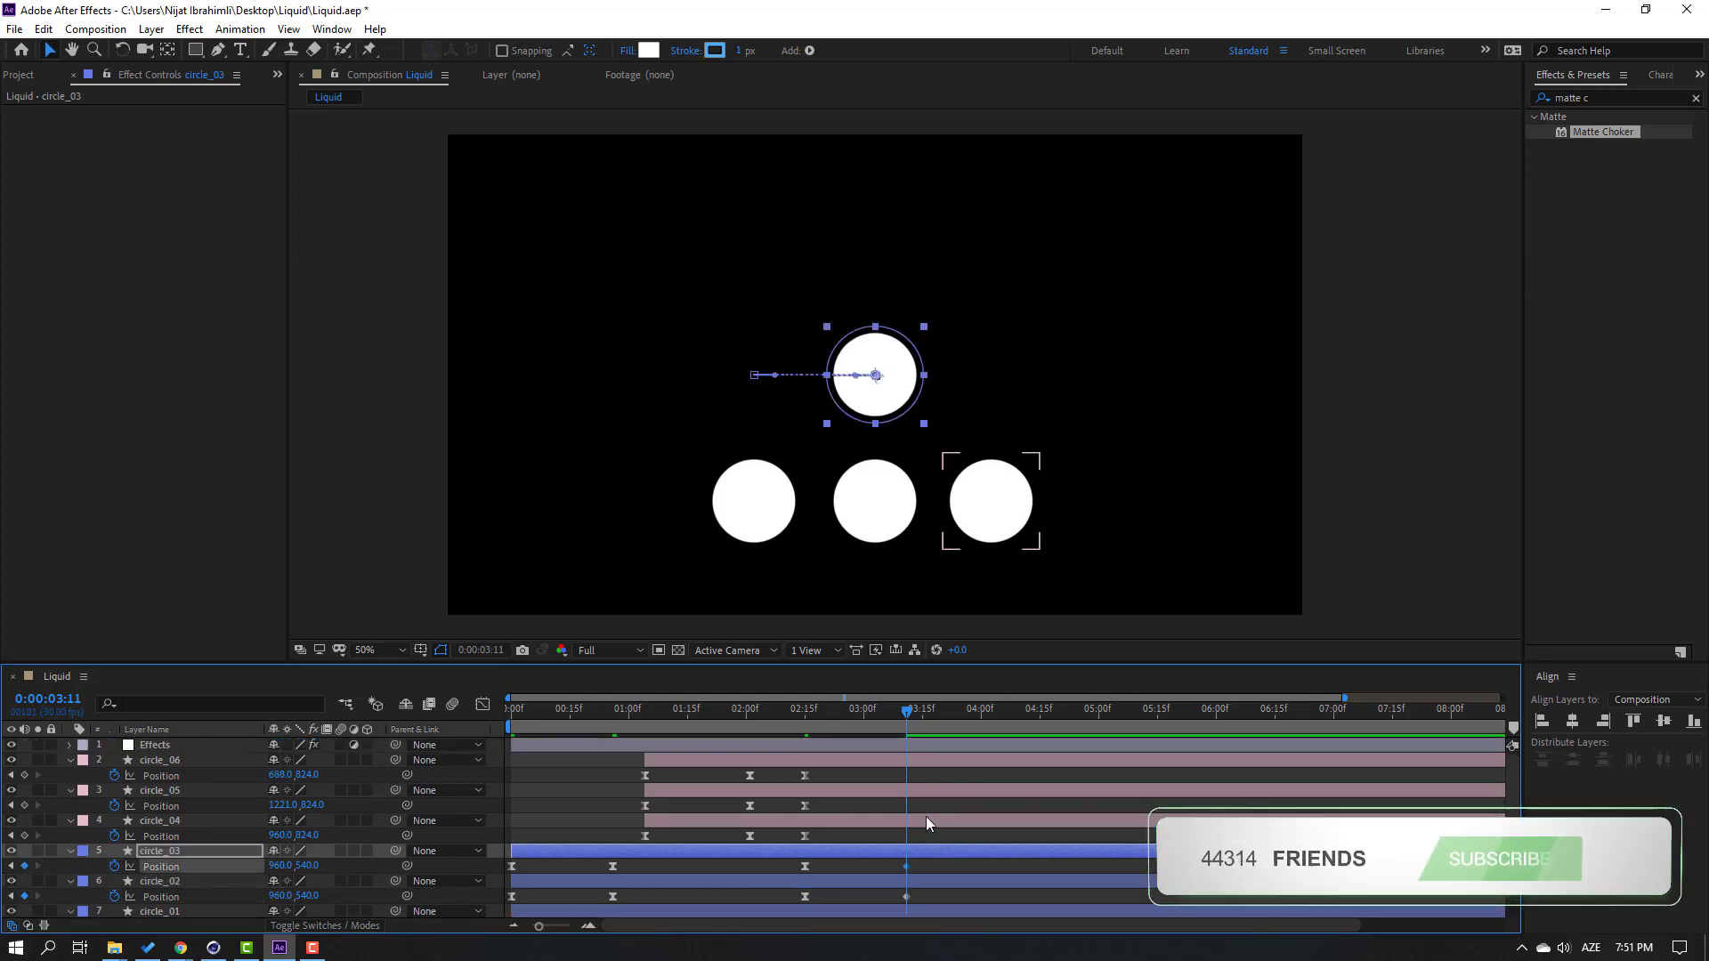
left_click(922, 824)
key("ctrl+v")
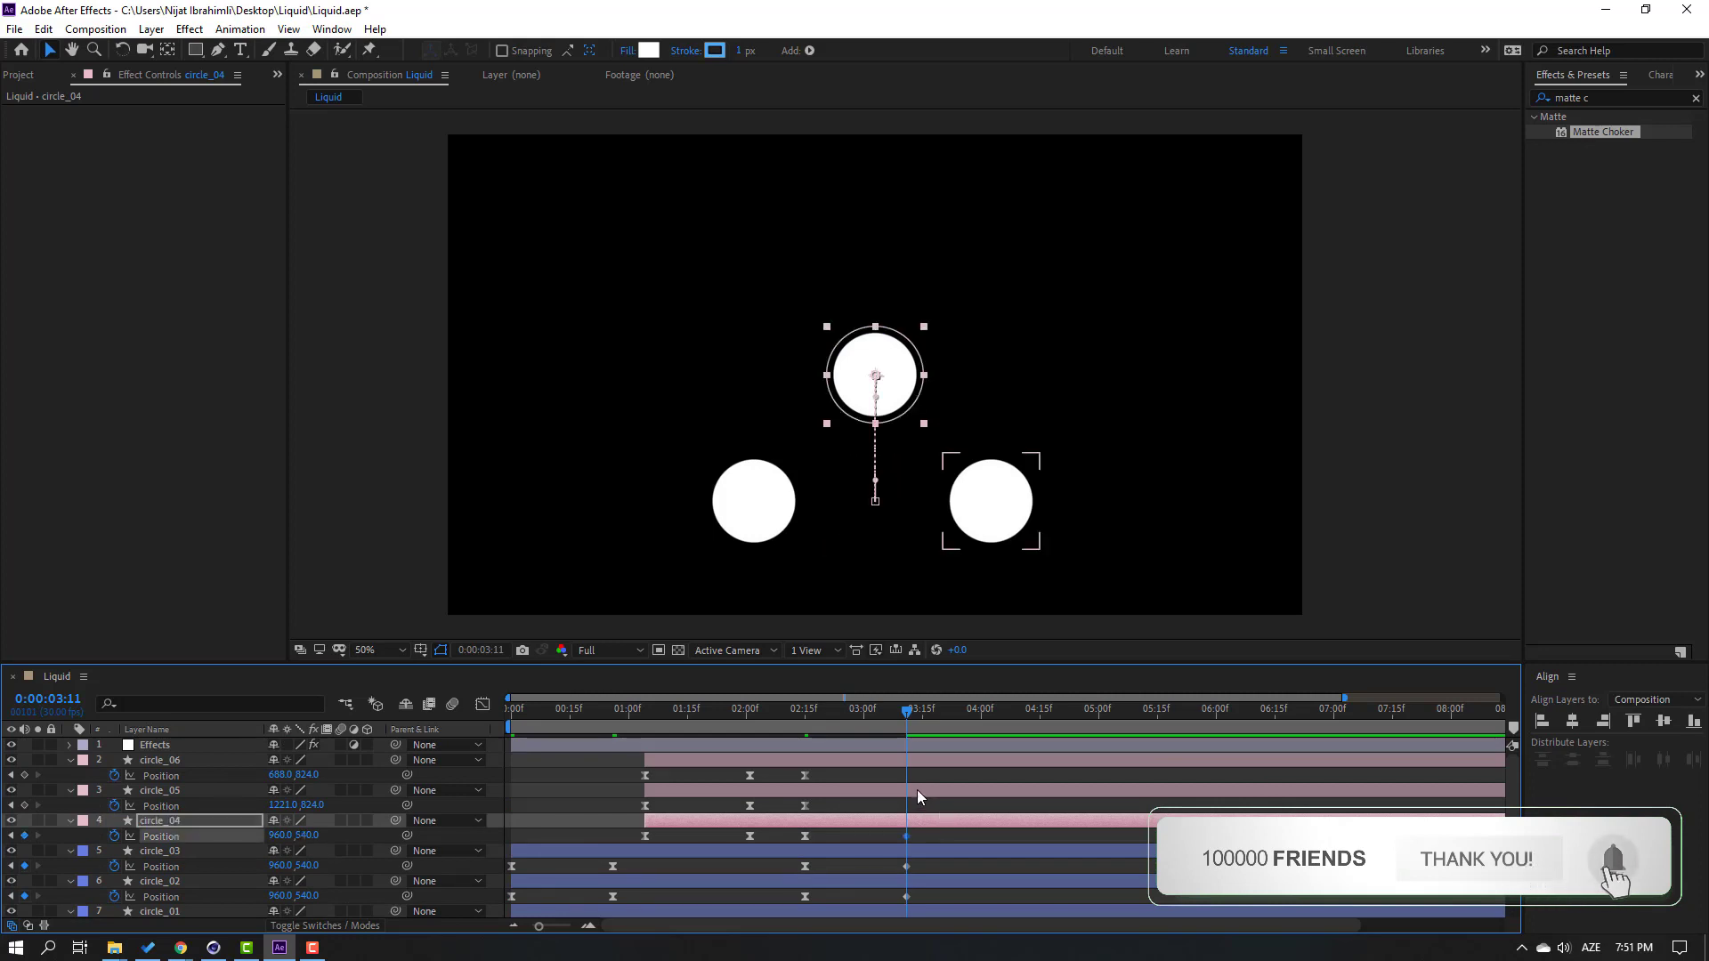
left_click(917, 788)
key("ctrl+v")
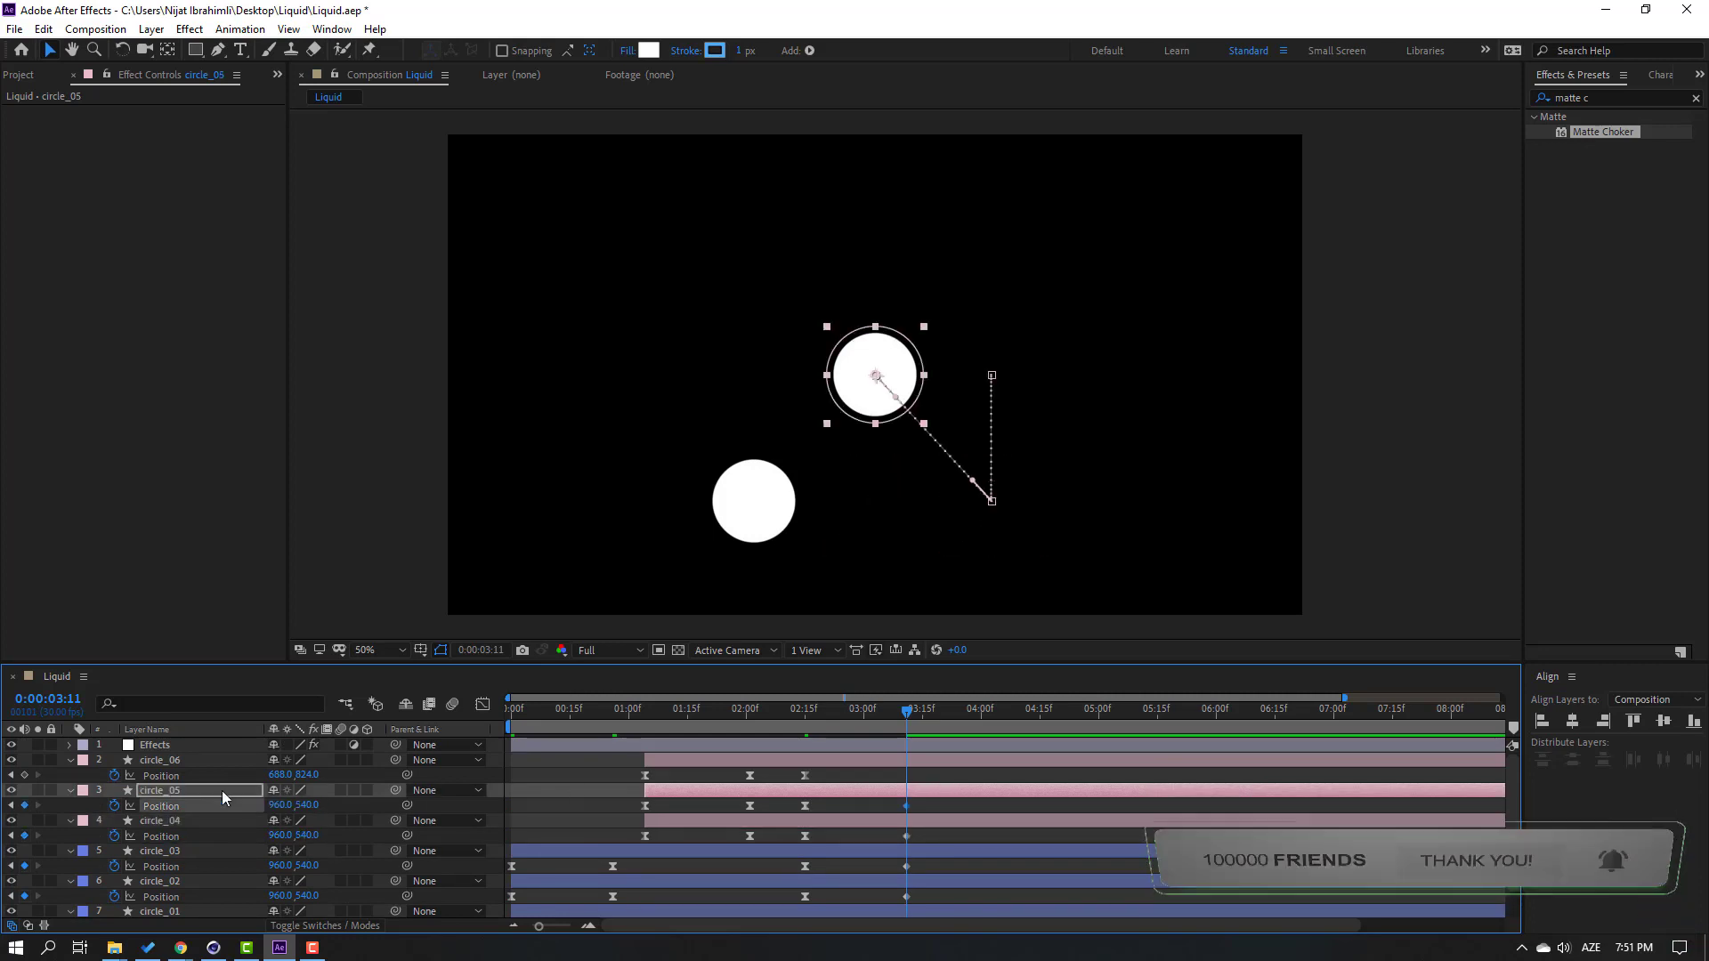
left_click(928, 764)
key("ctrl+v")
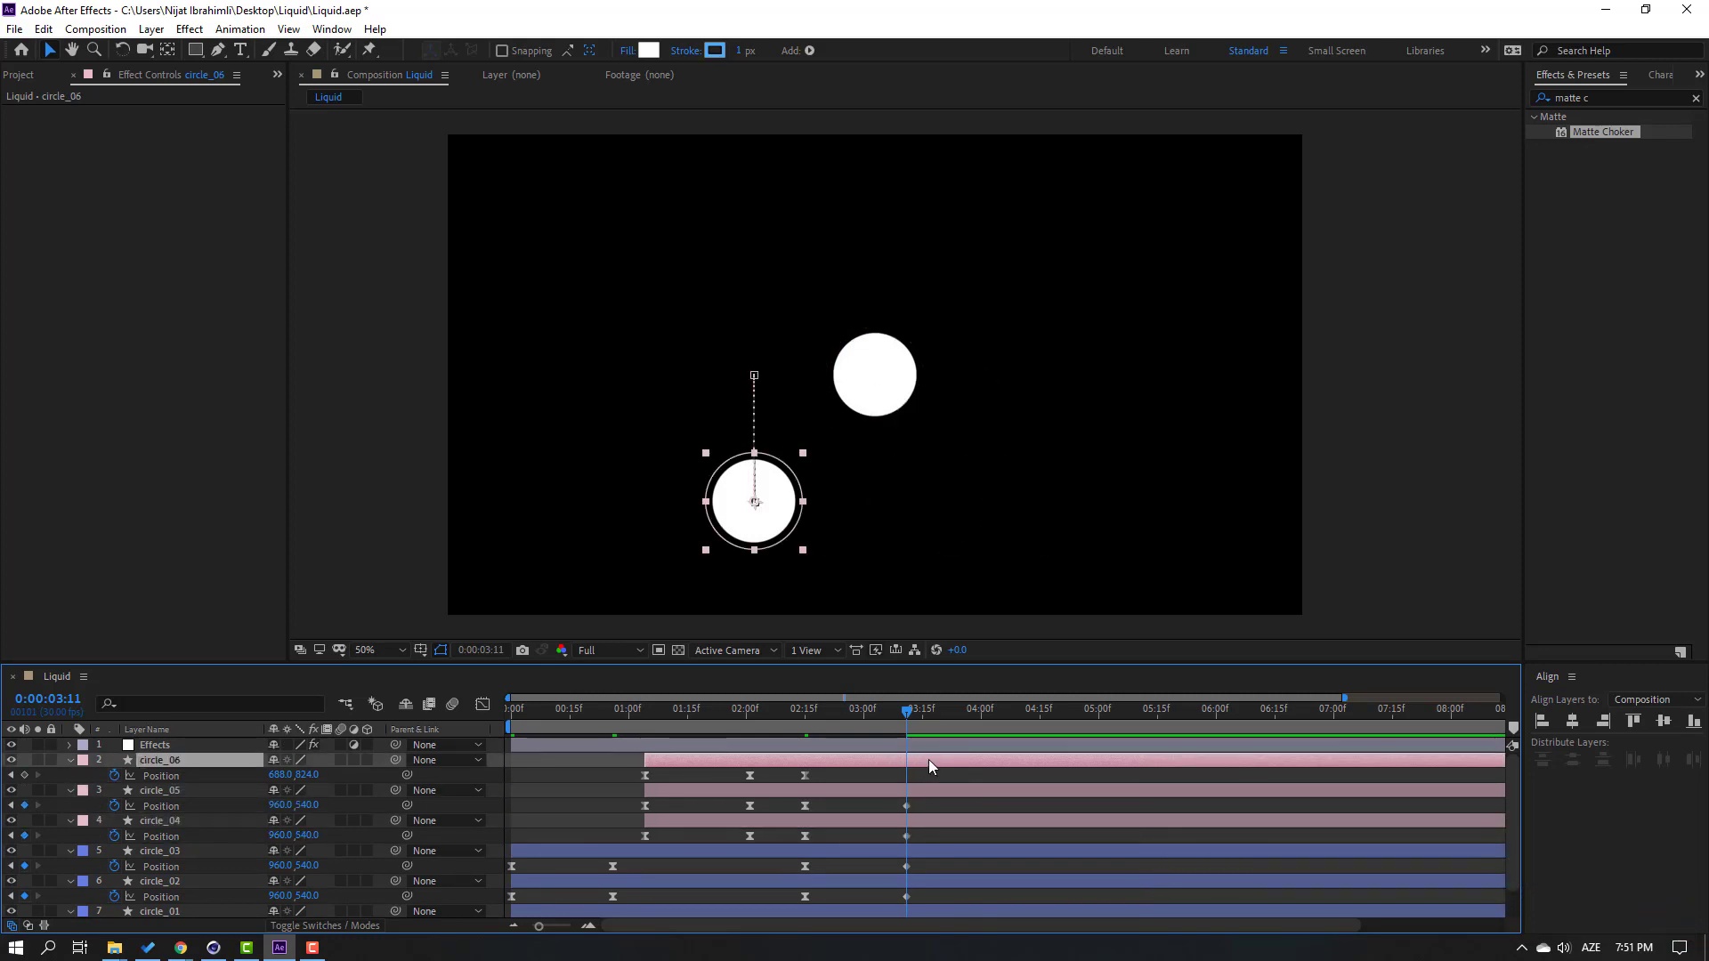
mouse_move(906, 710)
left_mouse_down()
mouse_move(789, 712)
mouse_move(933, 704)
left_mouse_up()
scroll(954, 799, "down", 1)
left_click_drag(965, 598, 802, 780)
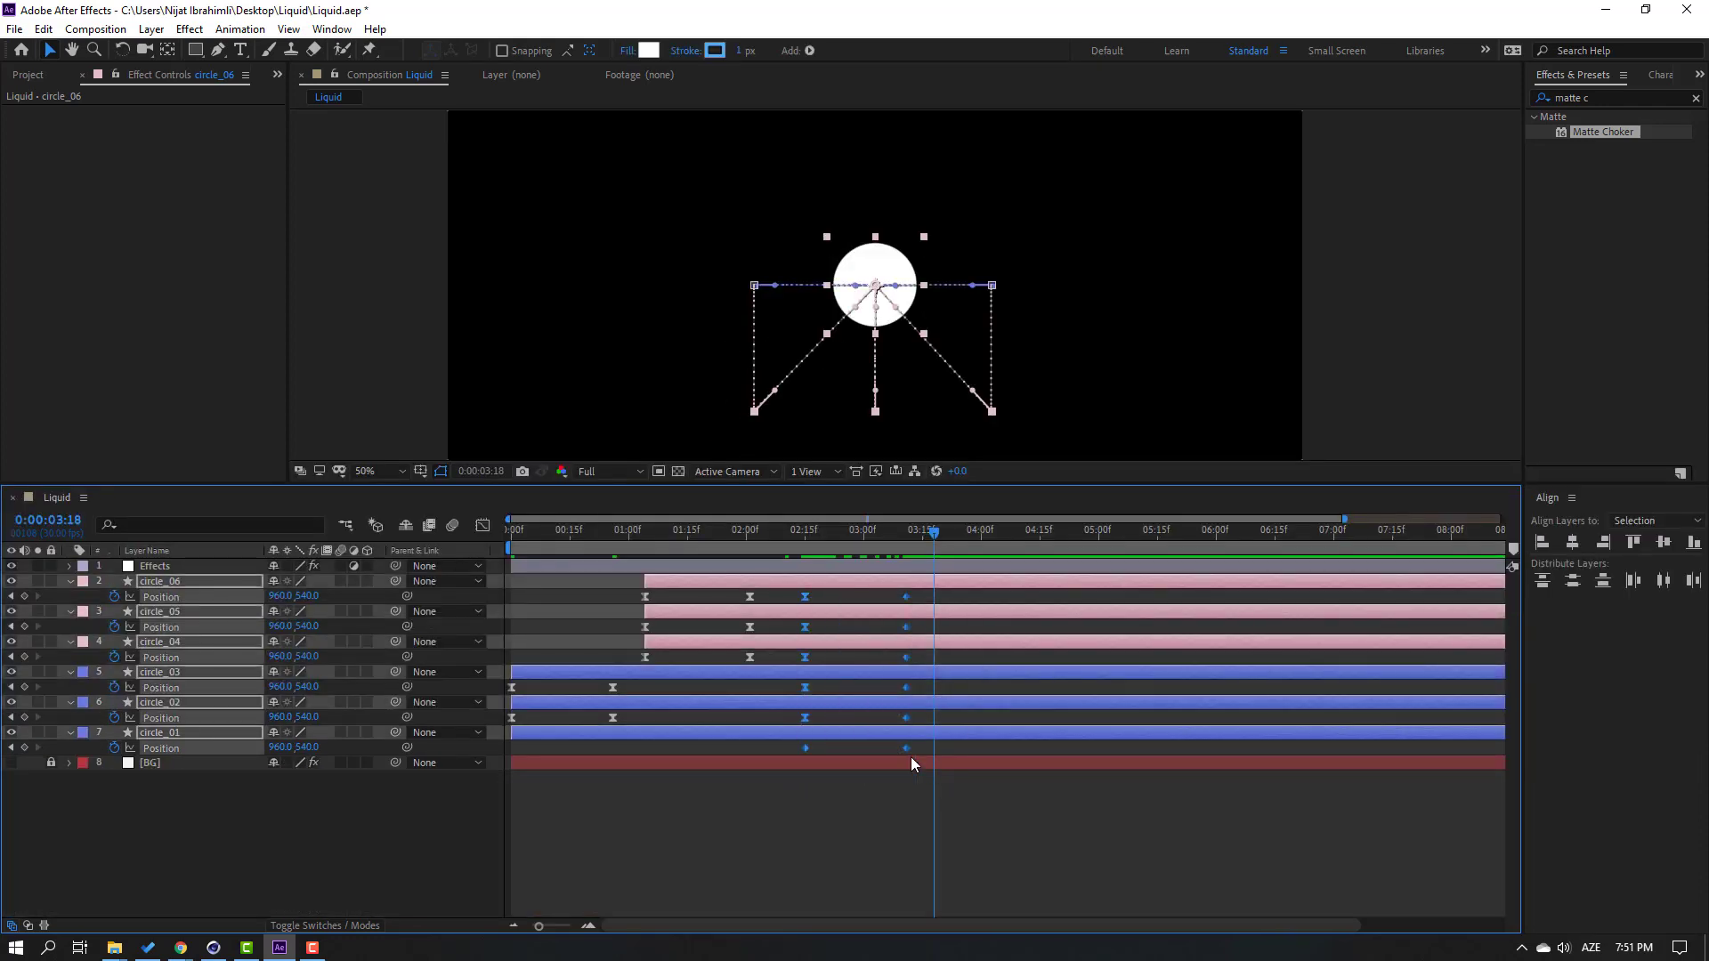
- Apply Easy Ease to the 12 keyframes at 2:15 and 3:11, then review the Effects layer
right_click(908, 749)
mouse_move(983, 740)
left_click(1171, 798)
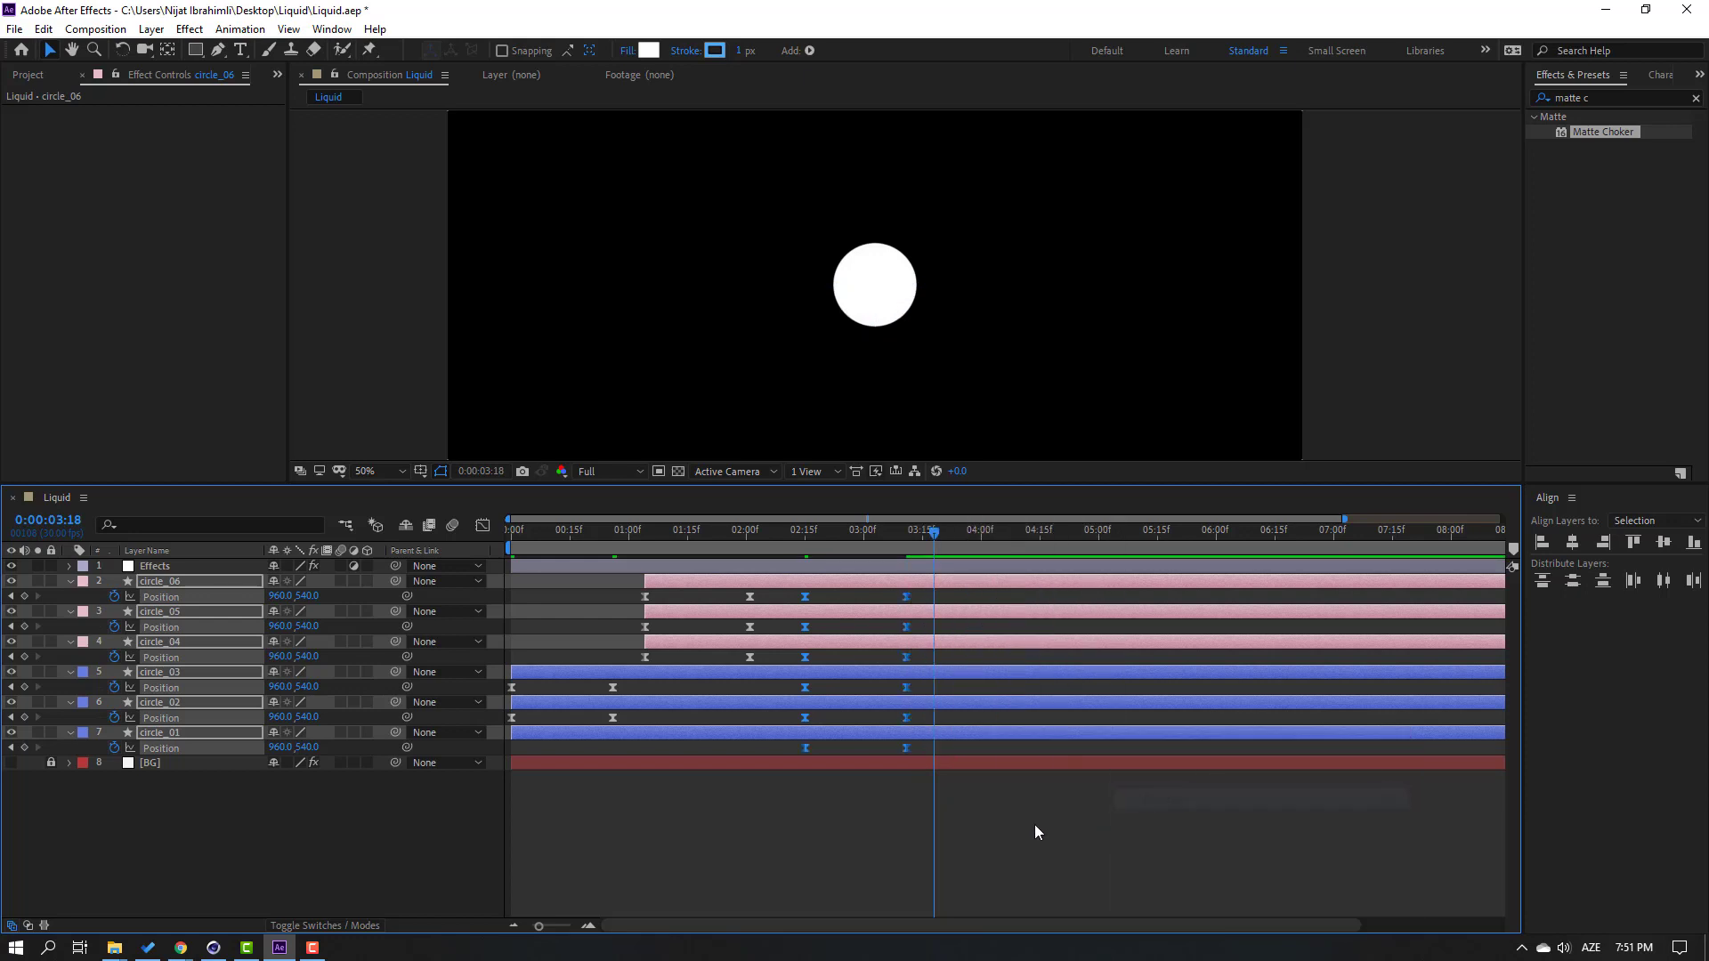
left_click(1035, 824)
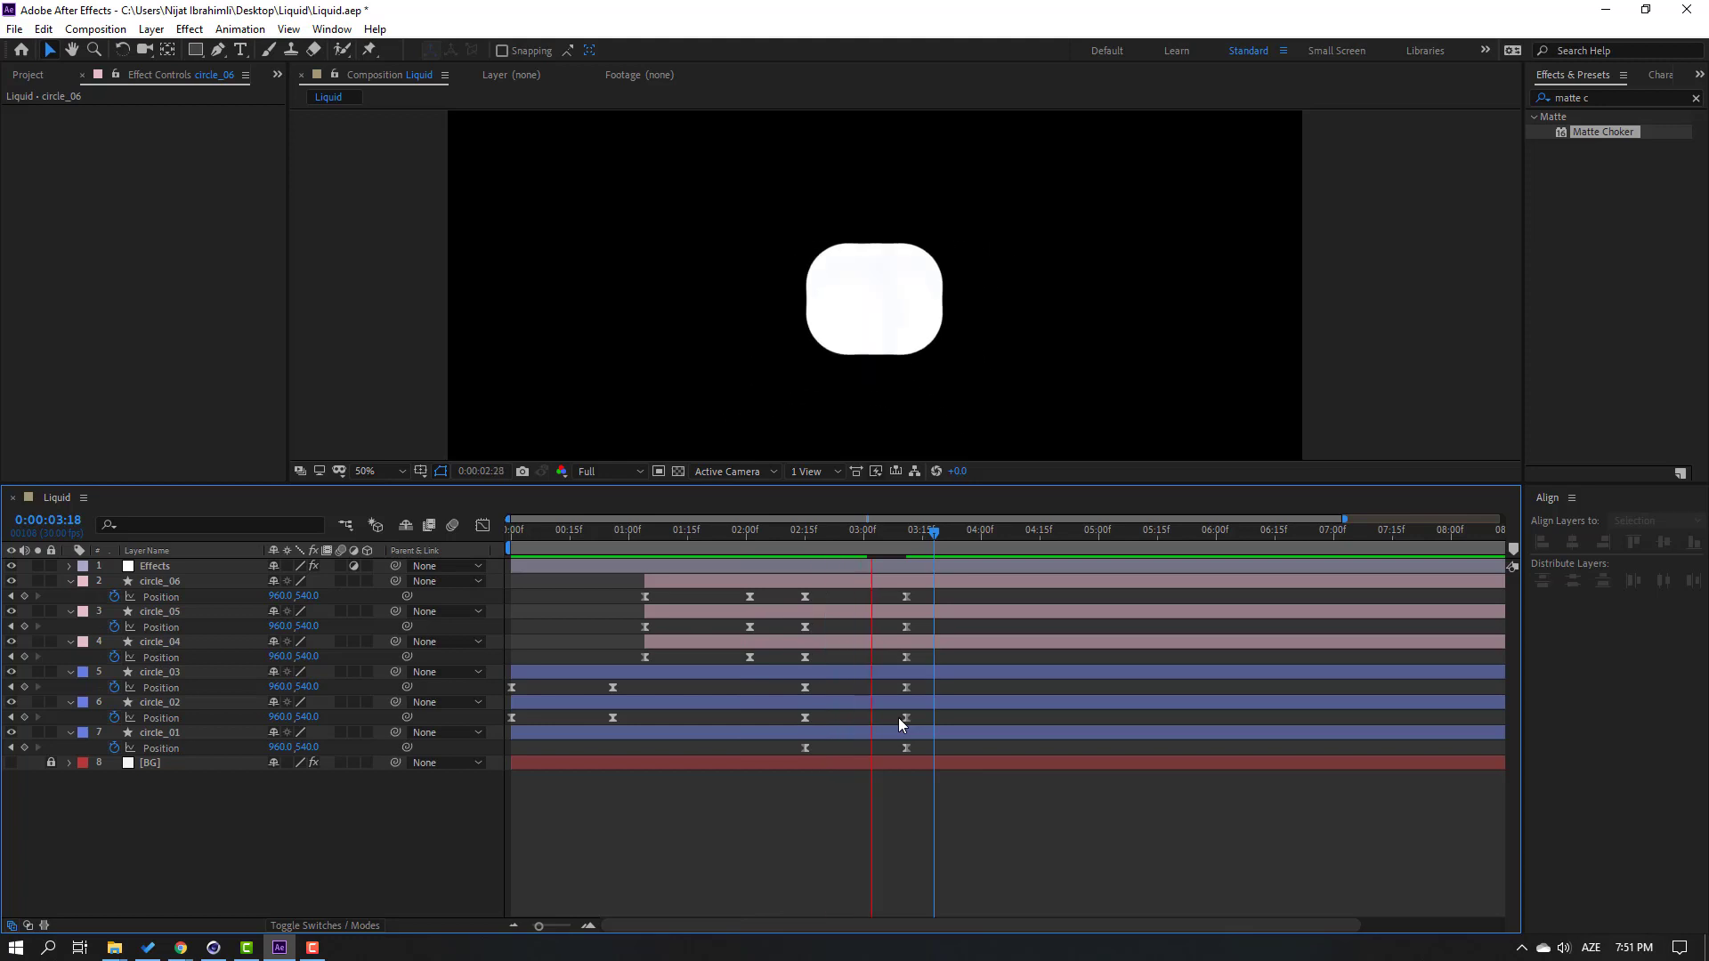
left_click(912, 590)
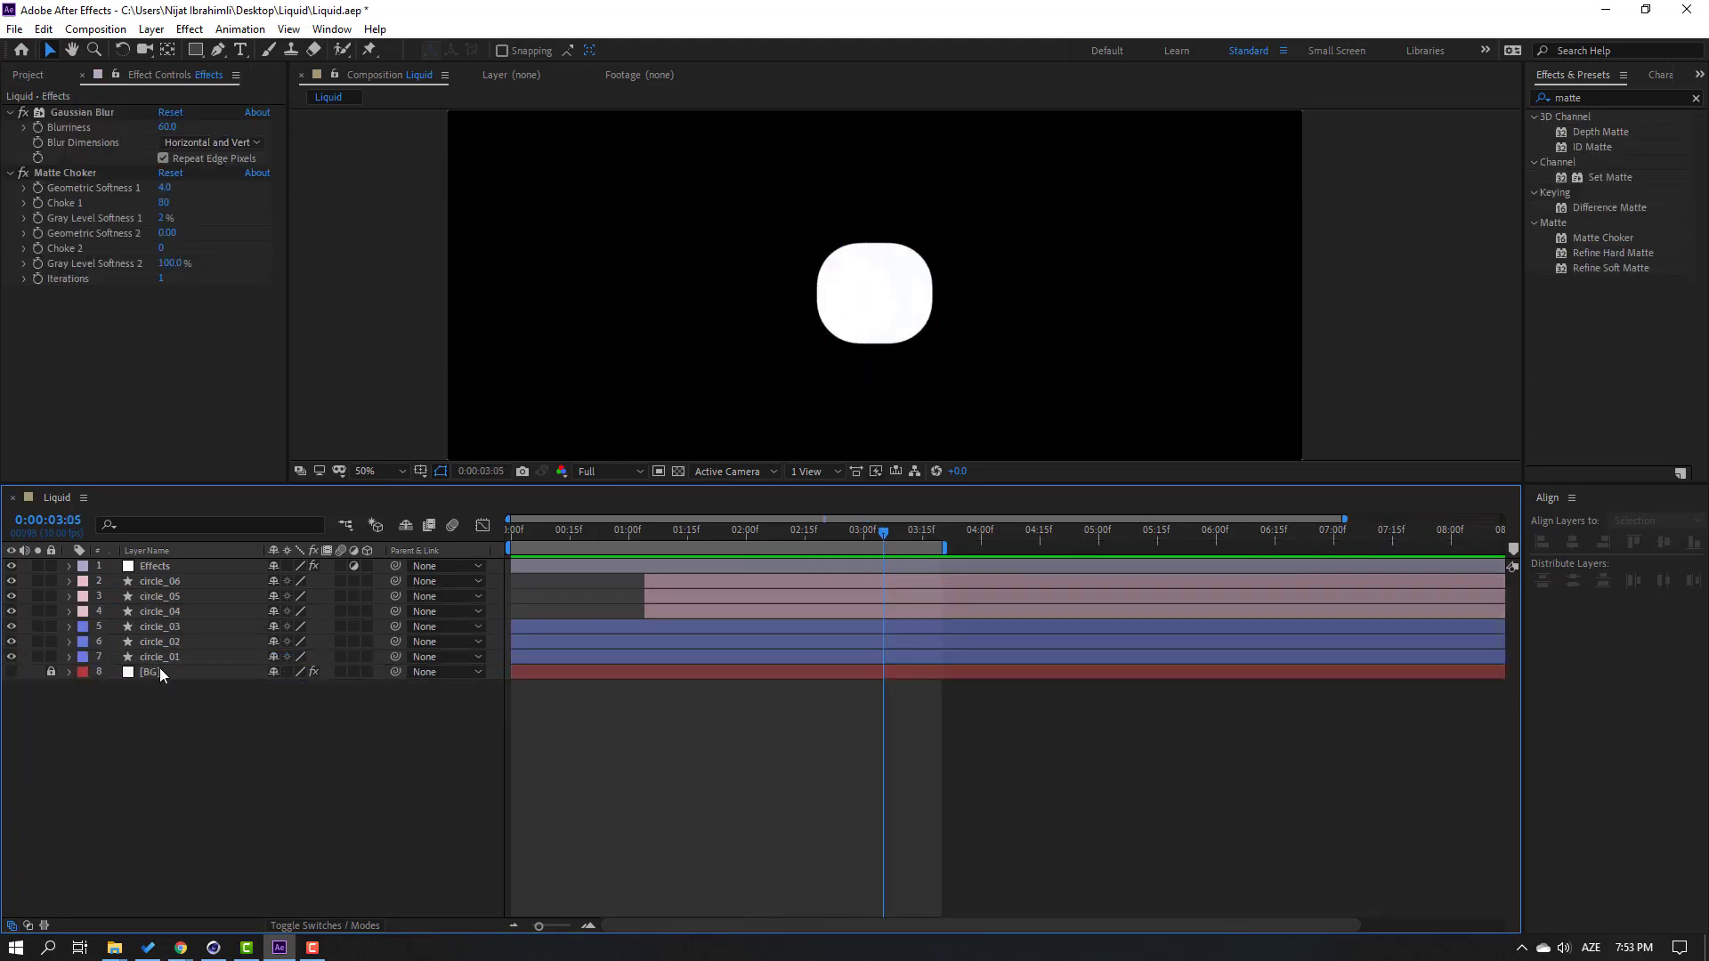
- Pre-compose the Effects layer and the six circle layers into a composition named 'Liquid'
left_click(156, 660)
left_click(150, 570, "shift")
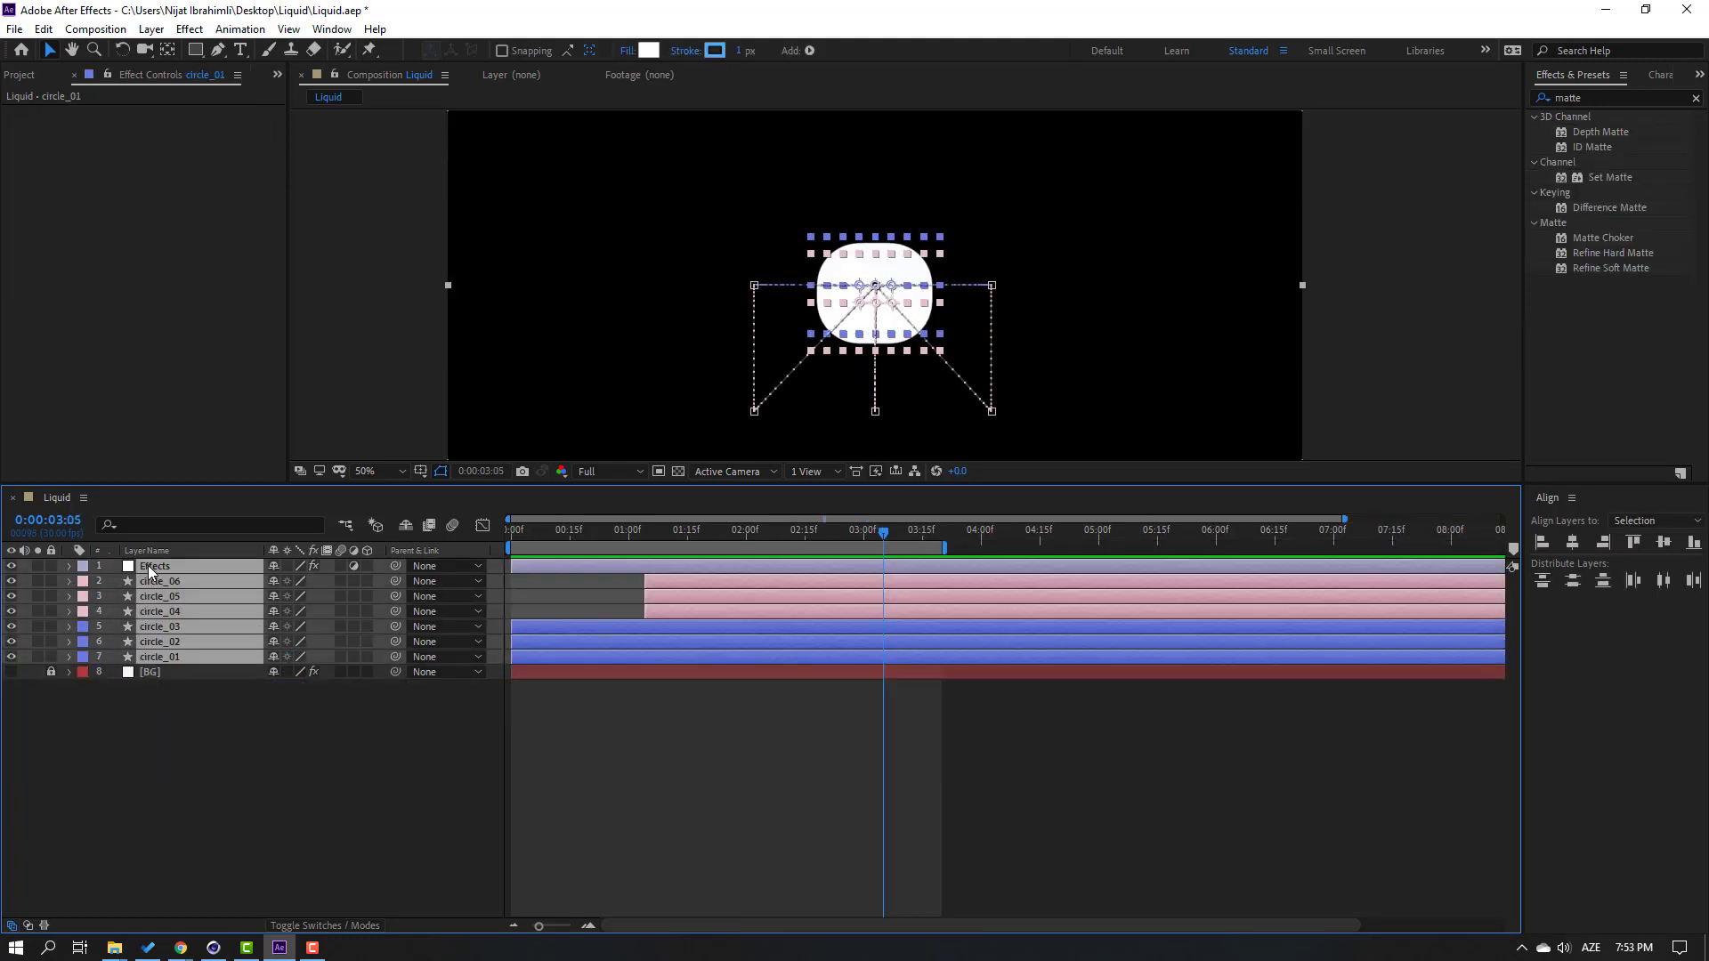
right_click(170, 623)
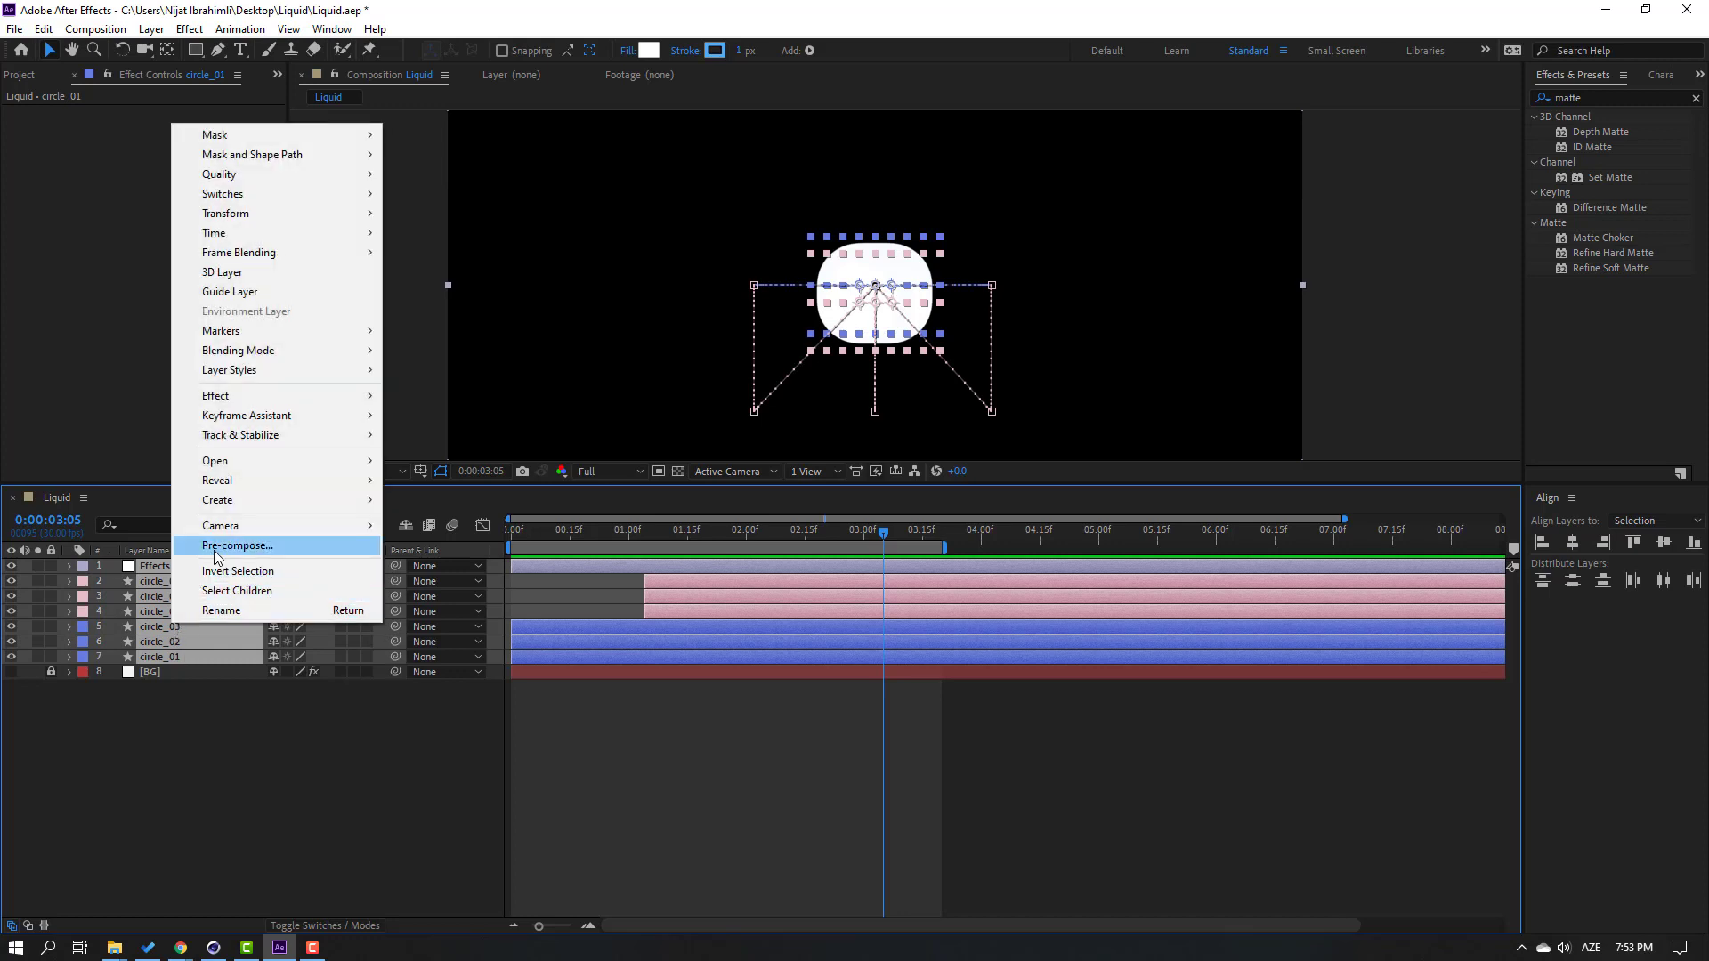
left_click(212, 550)
type("Liquid")
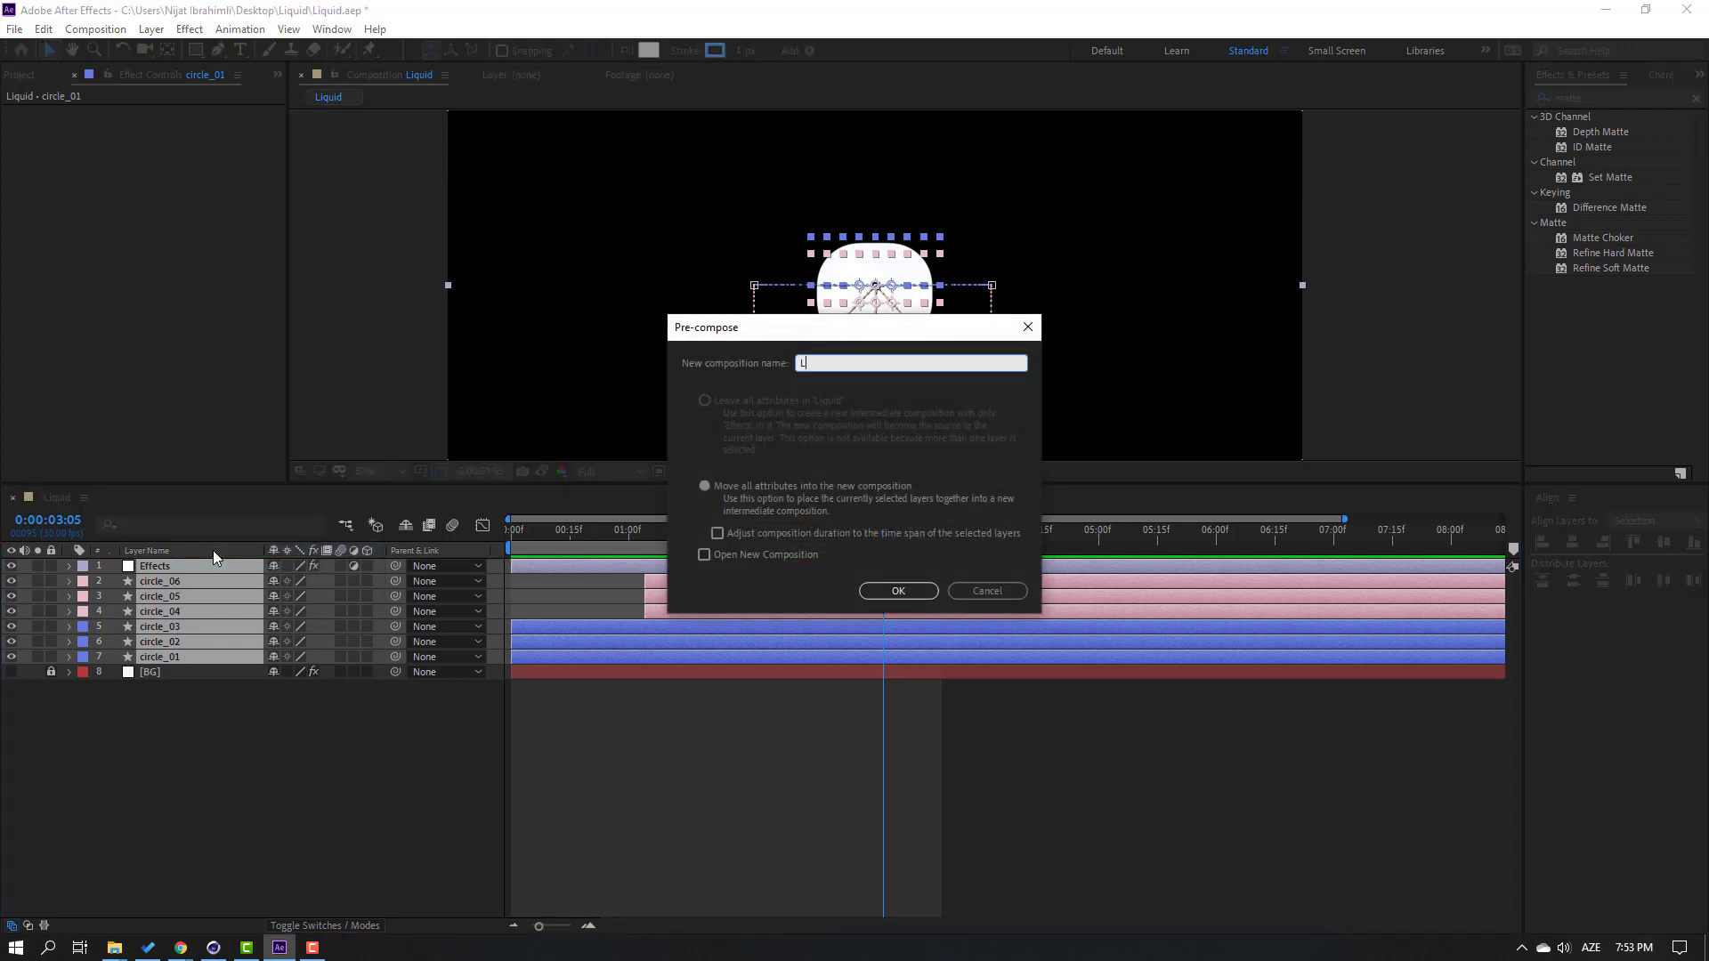
left_click(874, 590)
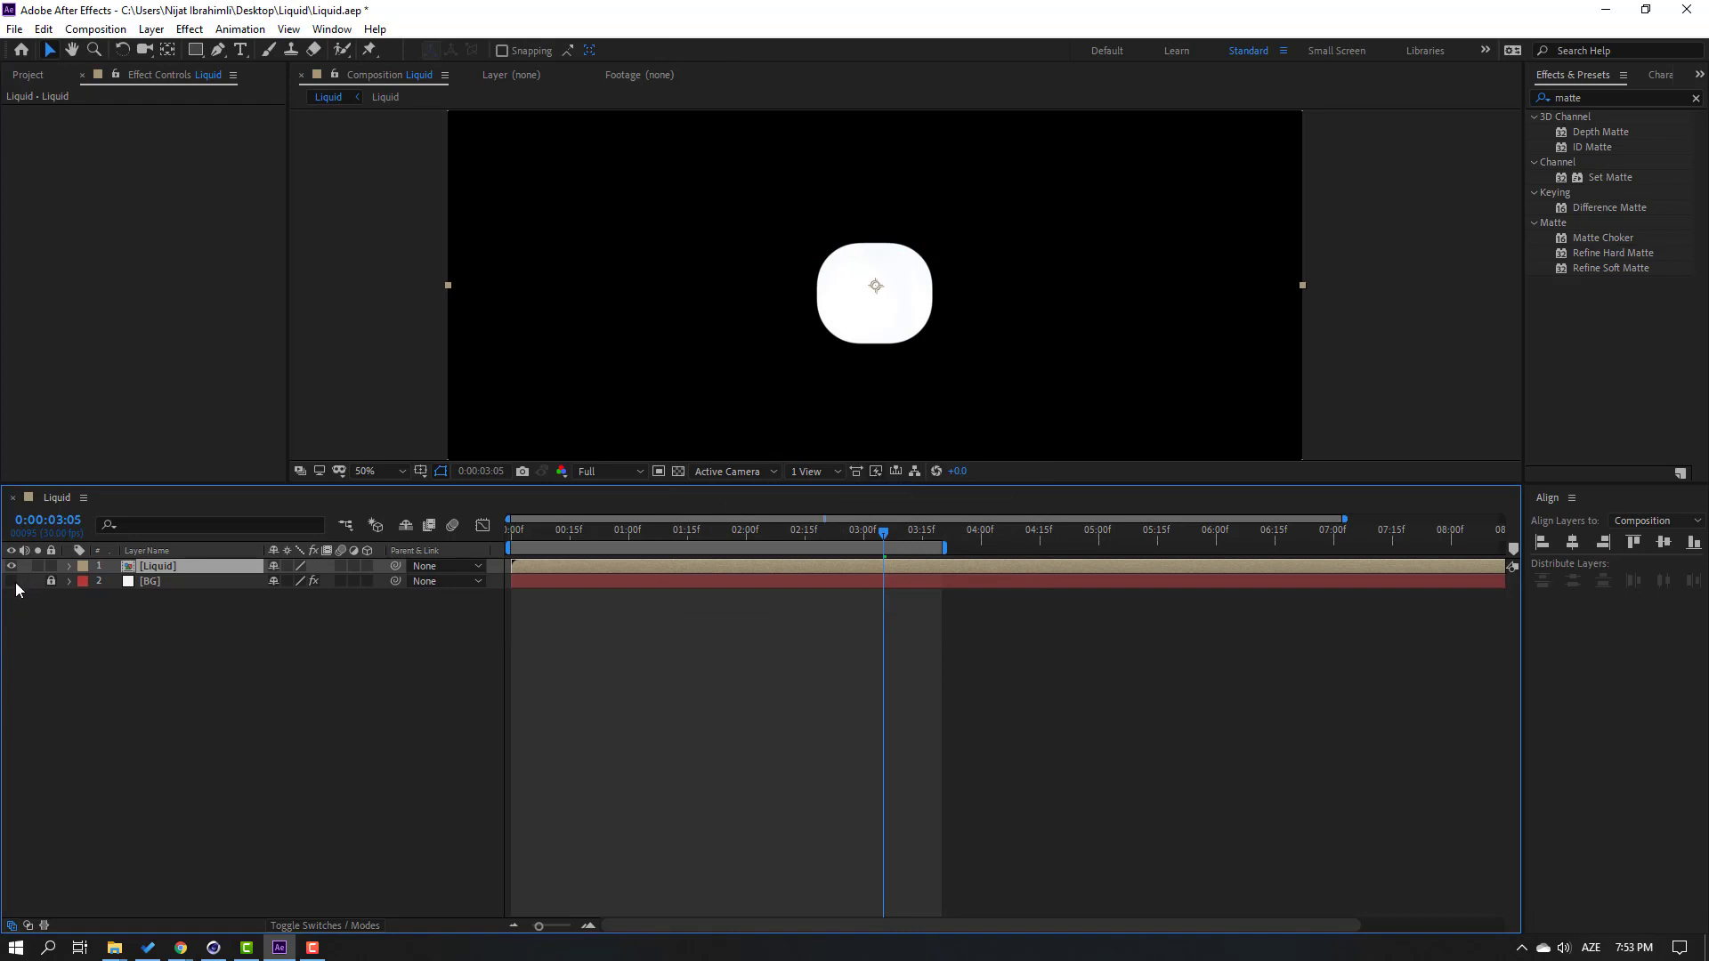
- Show the purple BG layer, enlarge the viewer, and play the animation from frame 0
left_click(12, 581)
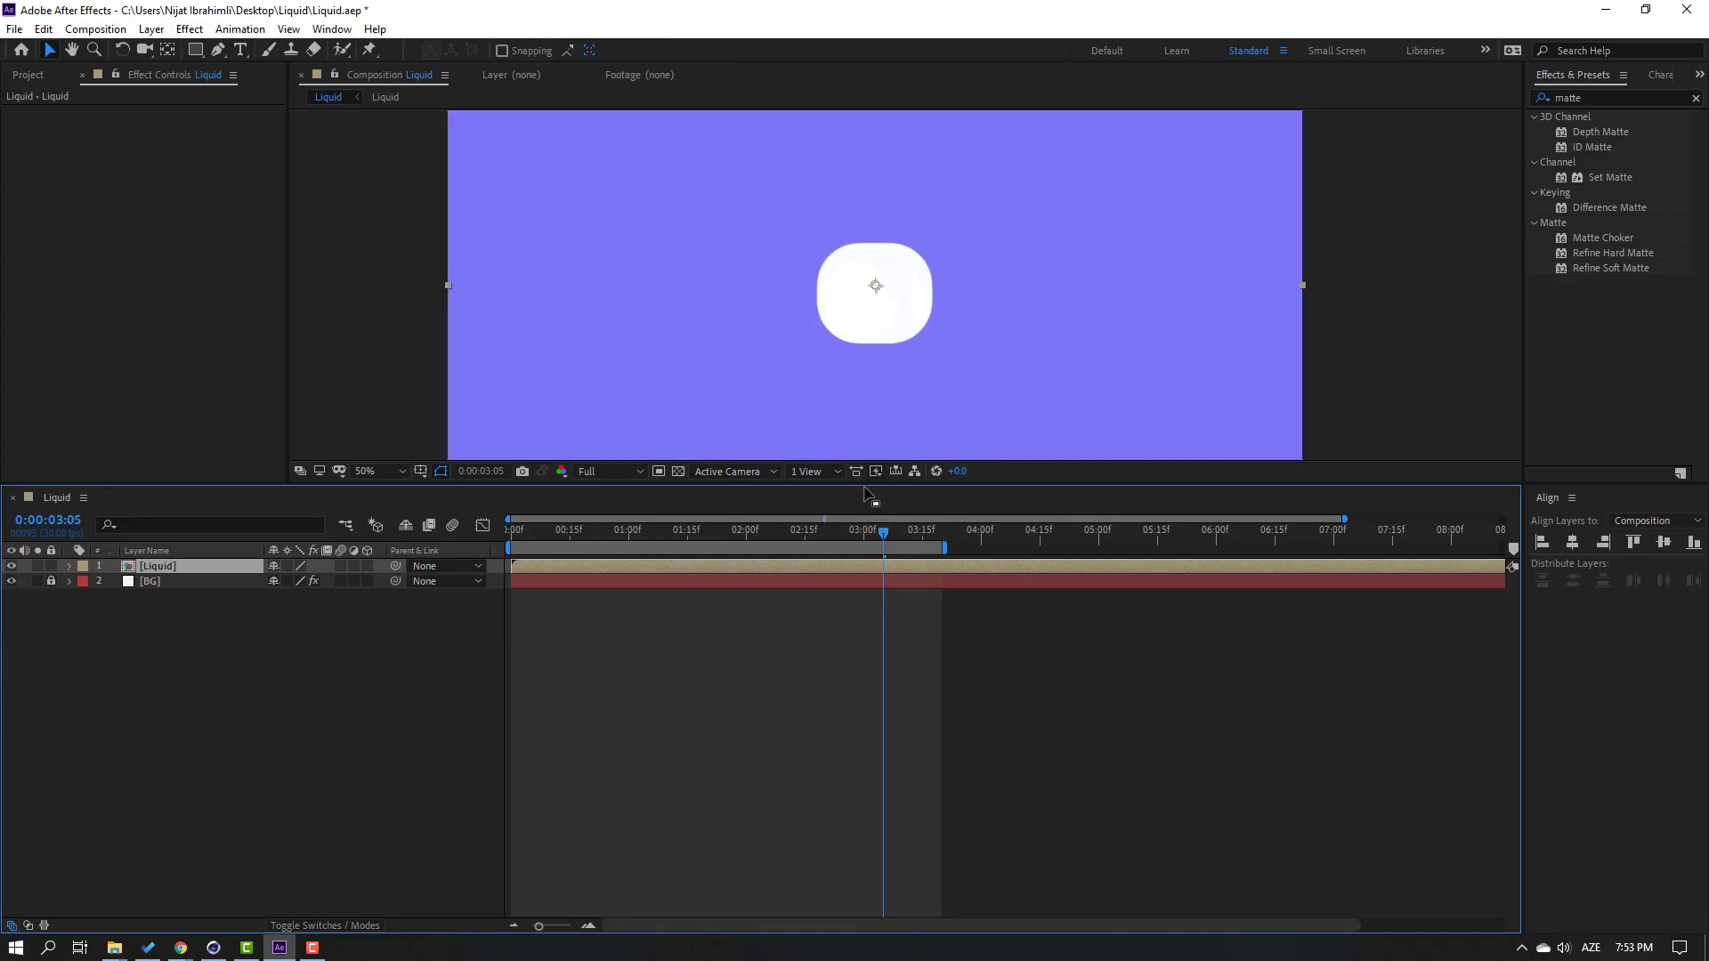
left_click_drag(863, 487, 808, 661)
left_click_drag(881, 721, 493, 728)
key("space")
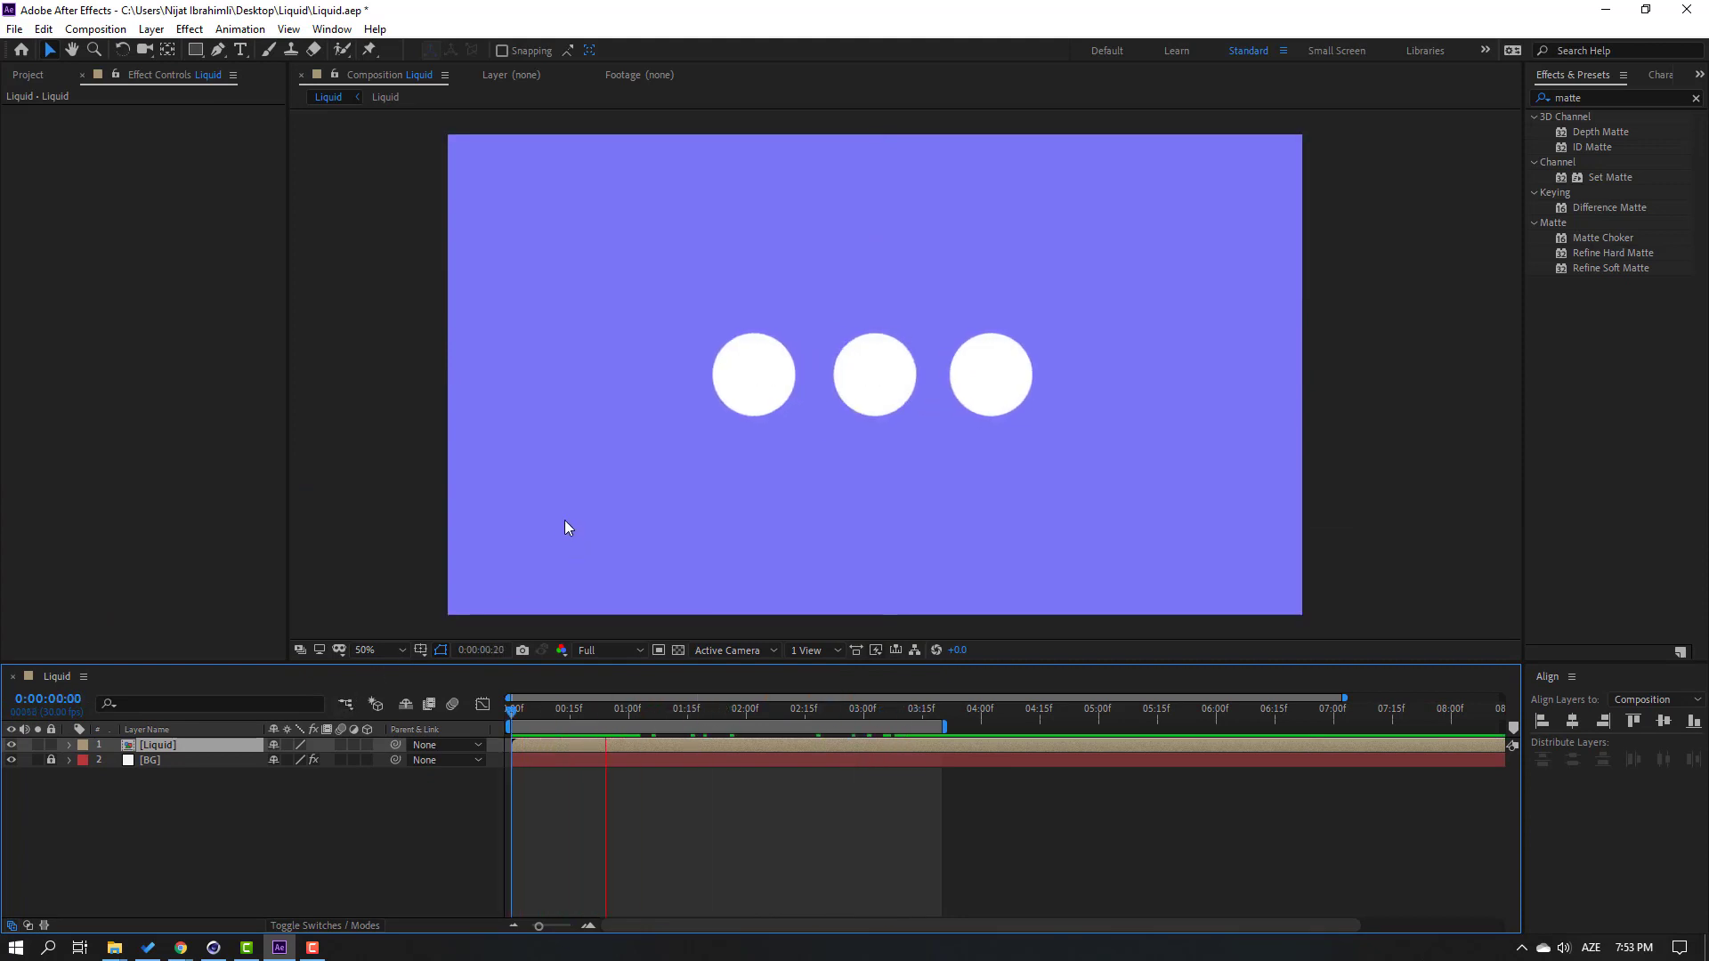